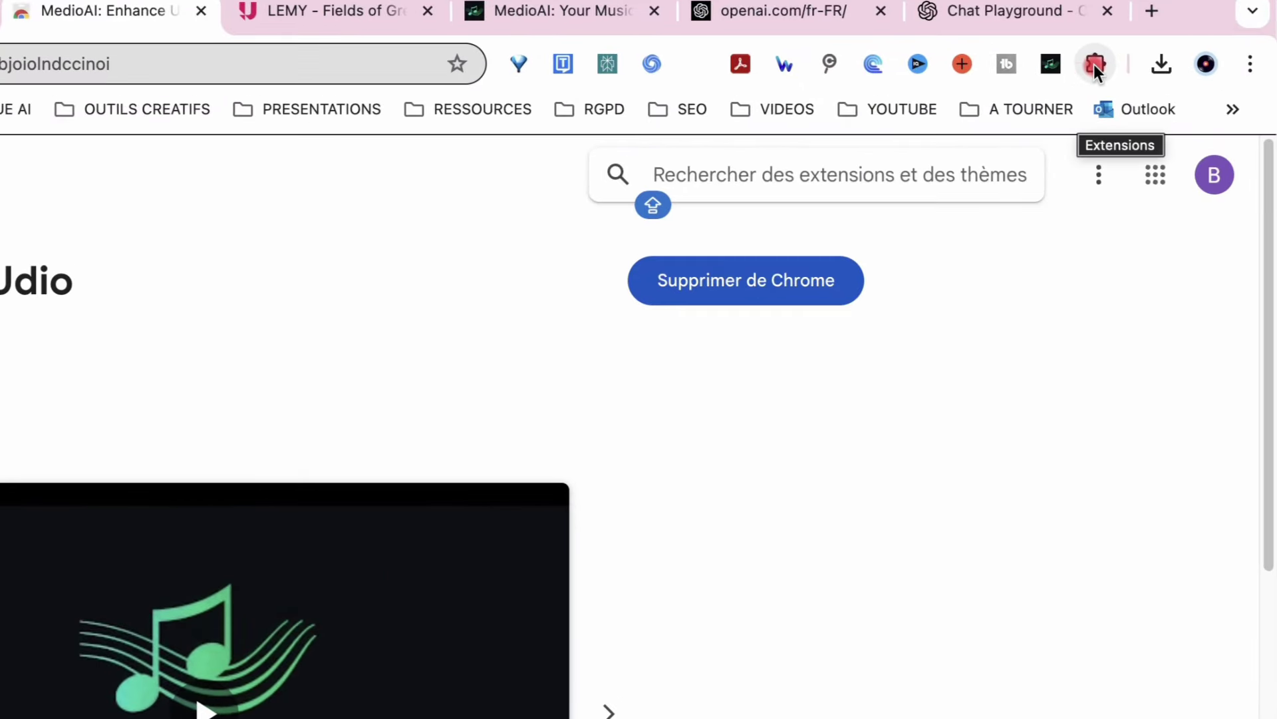
Unpin the MedioAI: Enhance Udio extension from the browser toolbar and pin it again.
left_click(1094, 64)
scroll(921, 476, "down", 3)
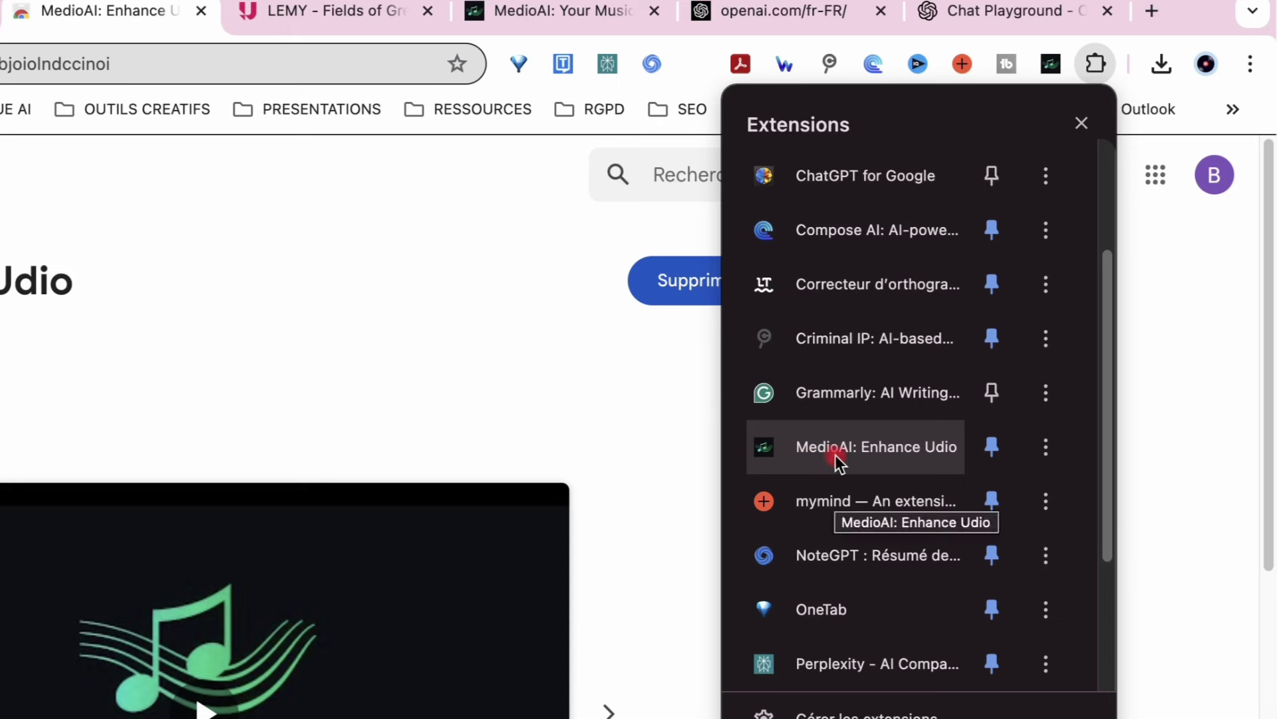
left_click(992, 451)
left_click(992, 457)
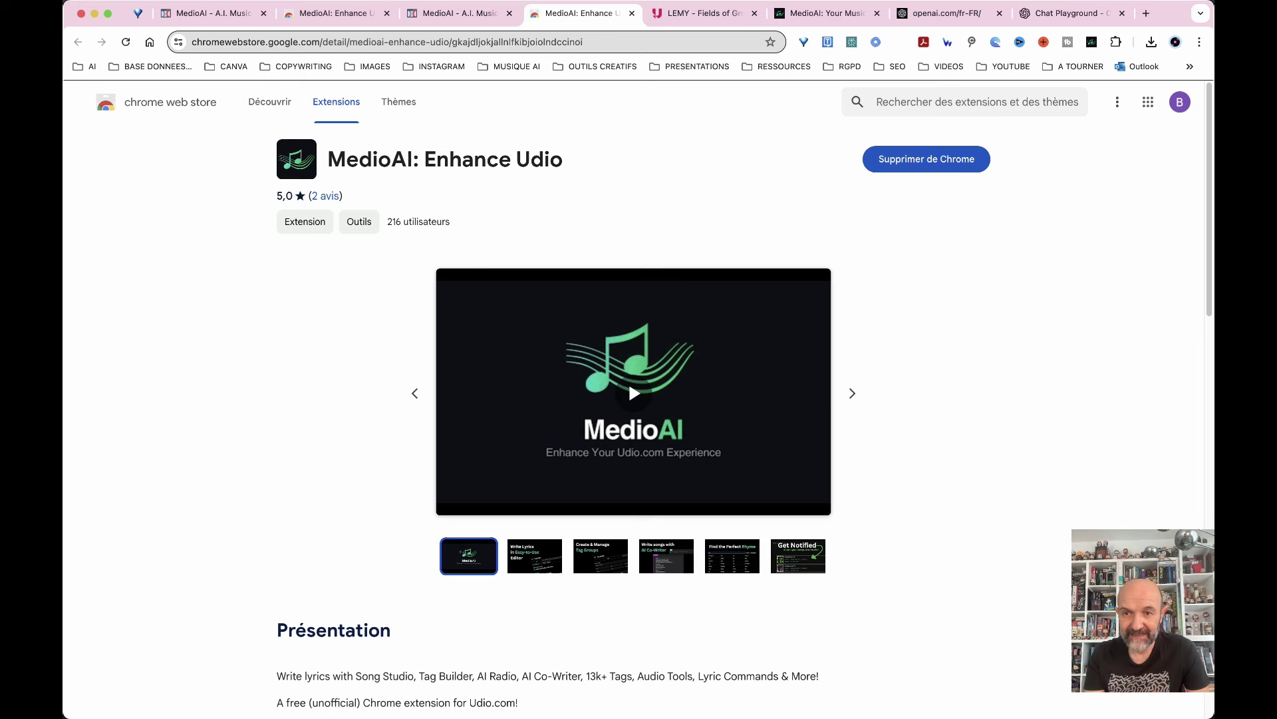
Go from the OpenAI website to its API platform and open the API keys page.
left_click(928, 14)
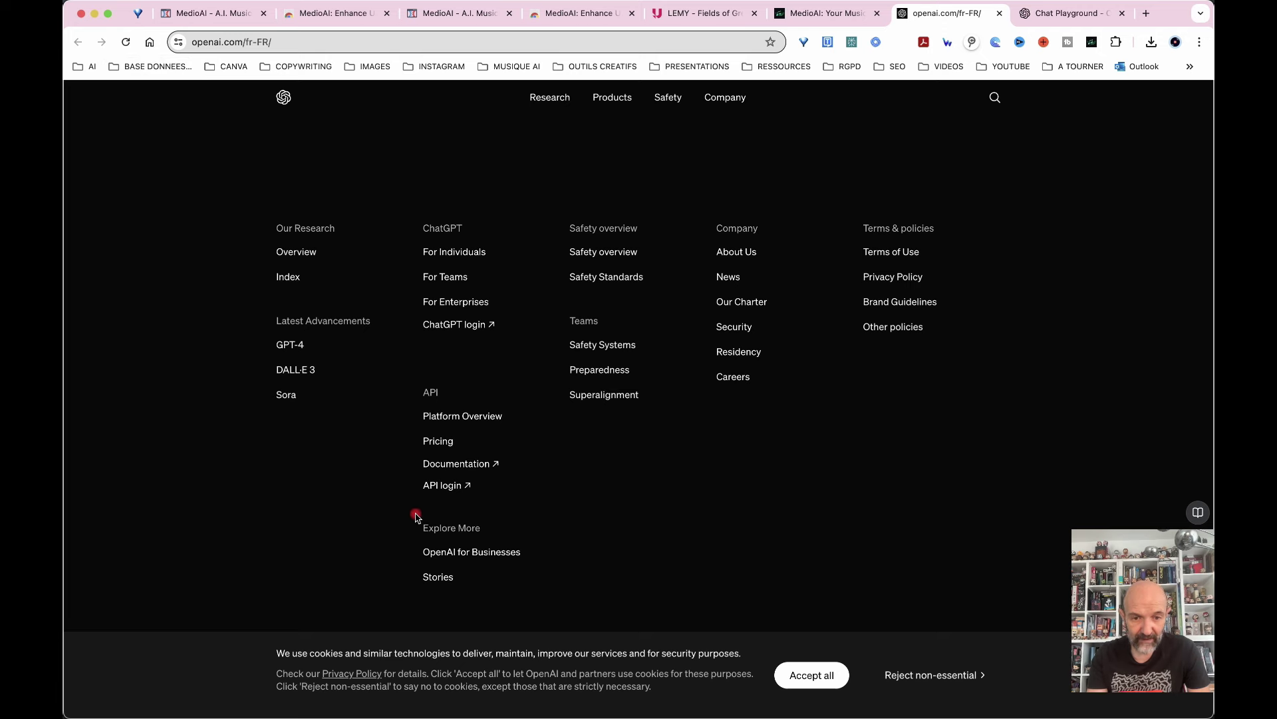
left_click(453, 488)
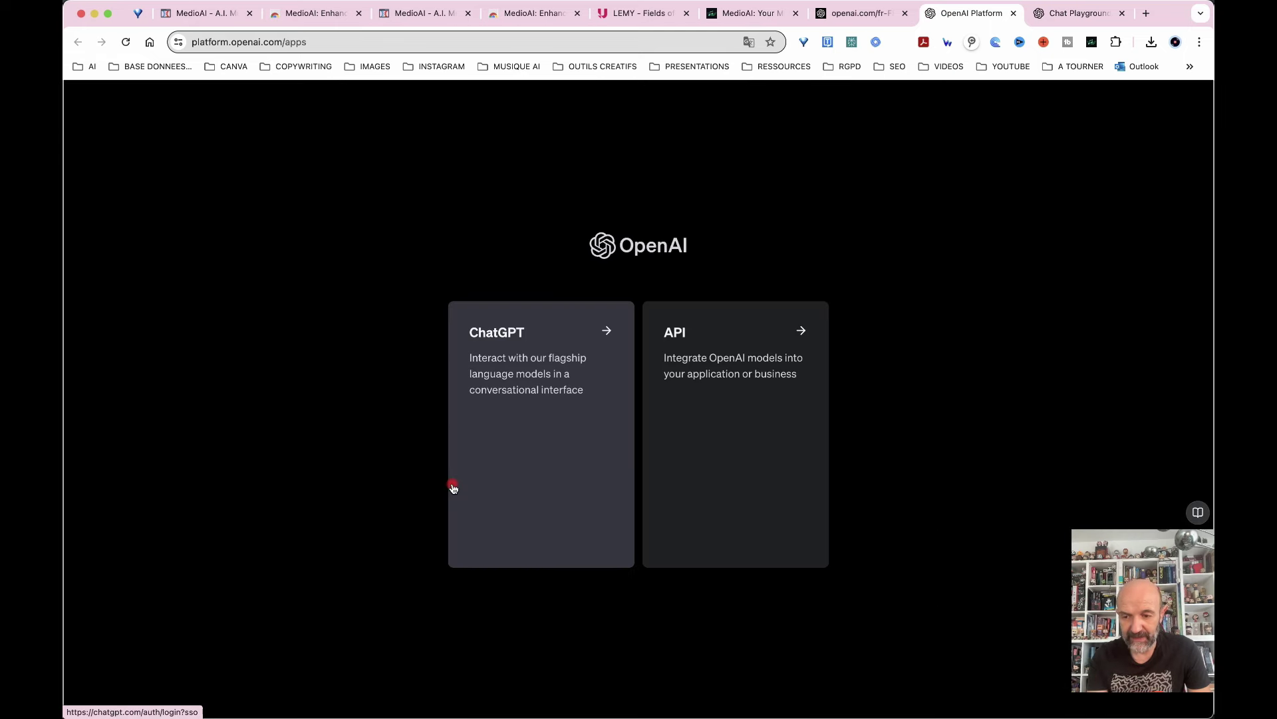
left_click(705, 351)
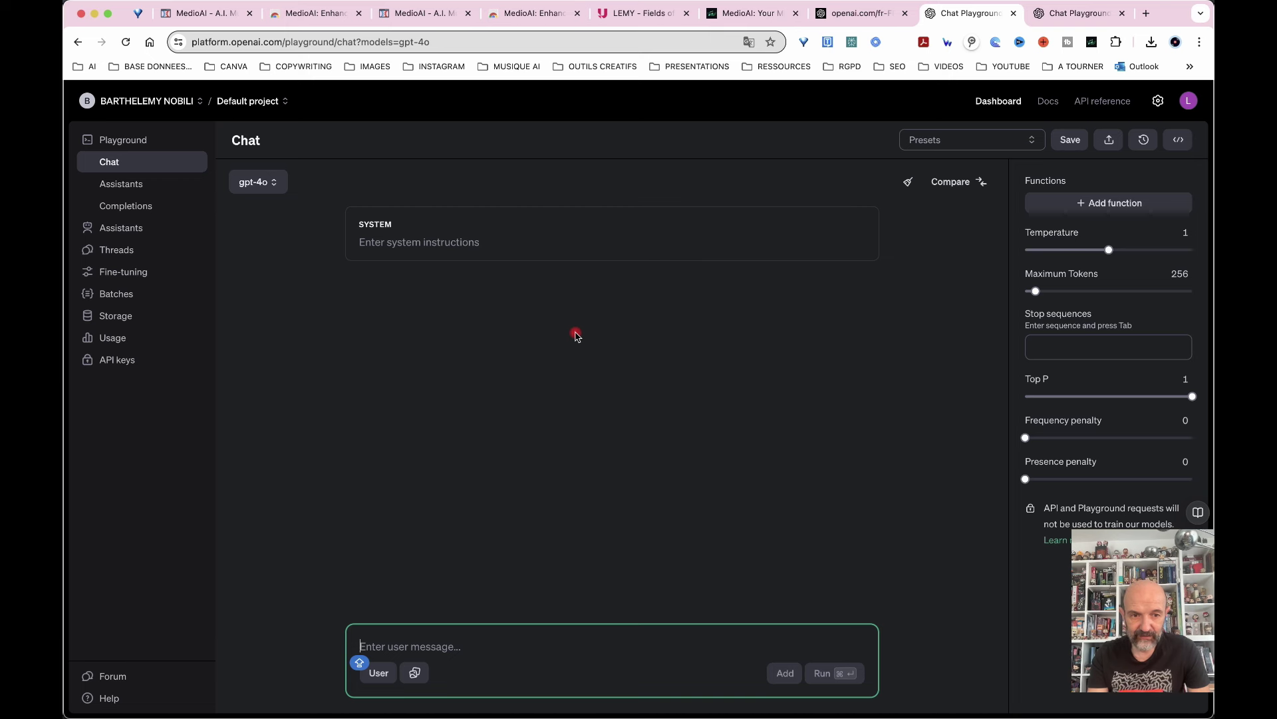
left_click(114, 361)
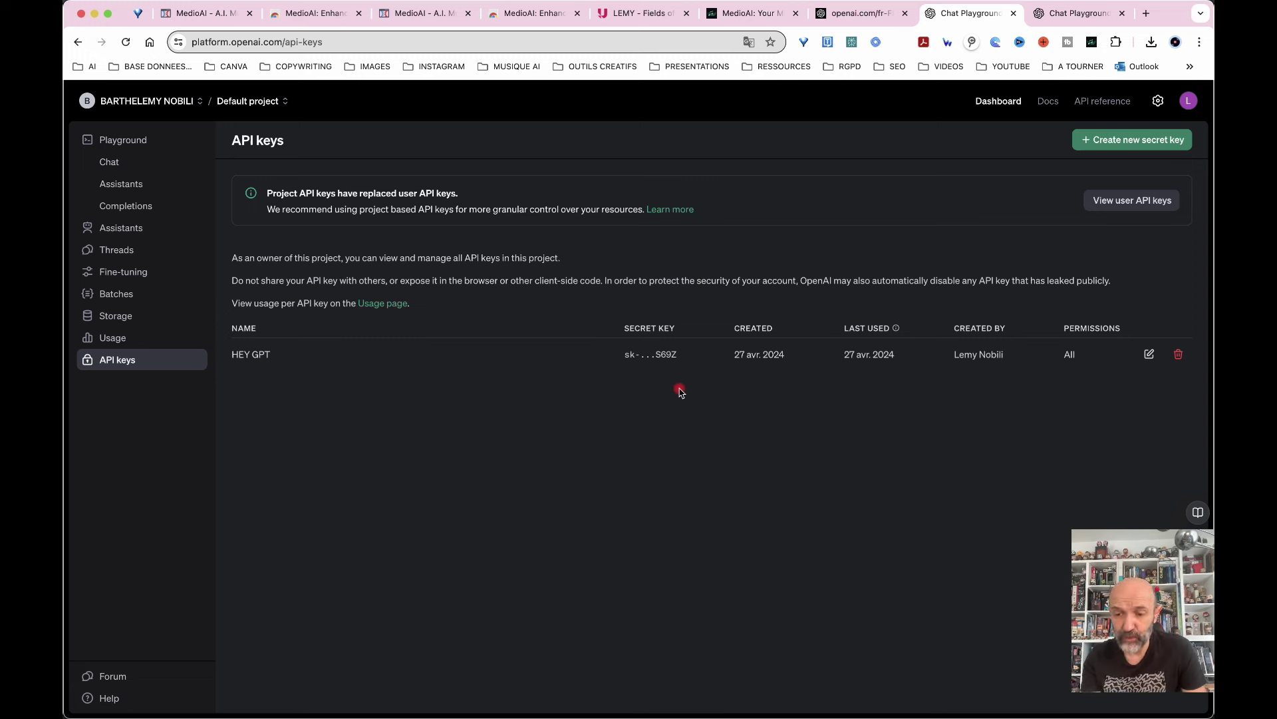
Create a new secret key named MEDIO AI in the default project with all permissions and copy it.
left_click(1119, 145)
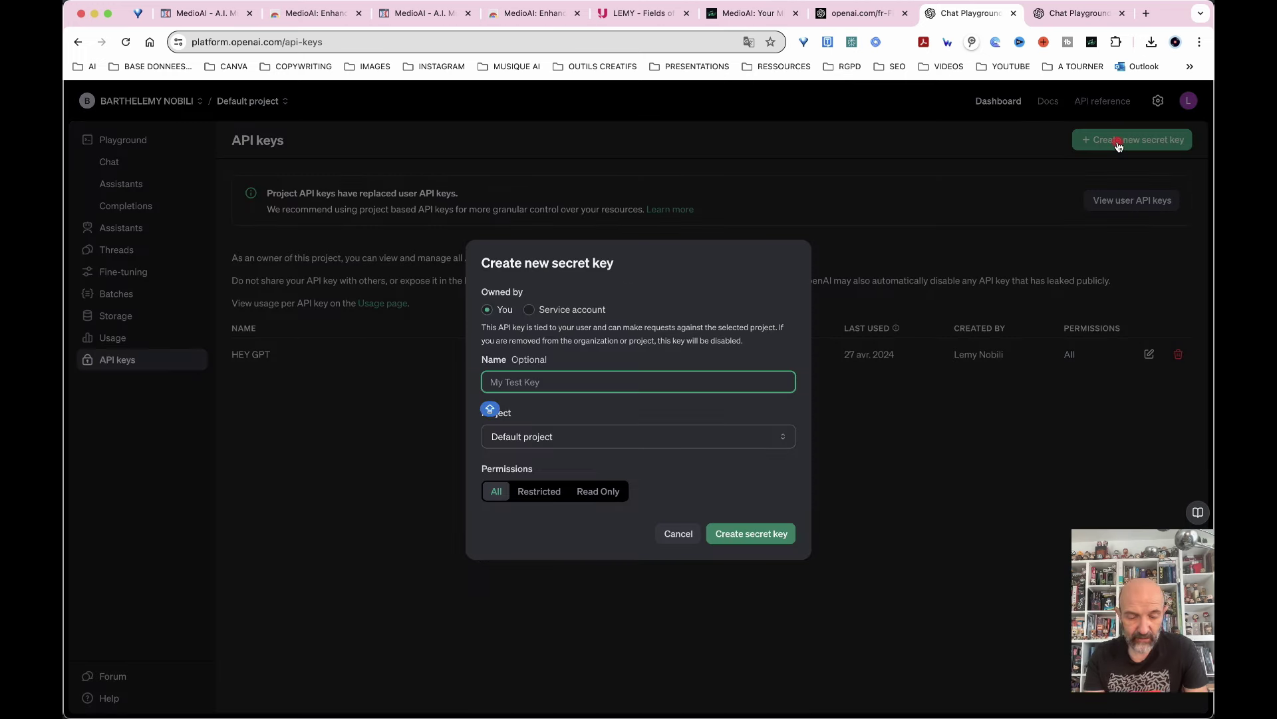
type("MEDIO ")
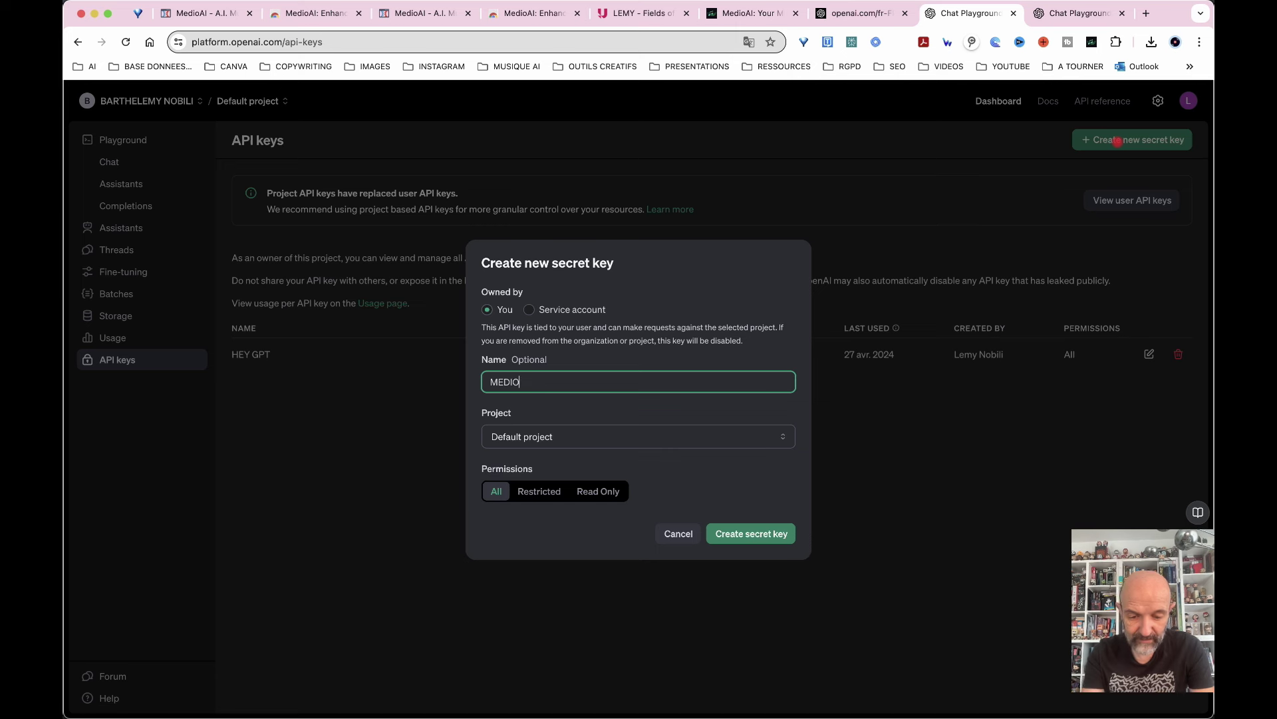
type("AI")
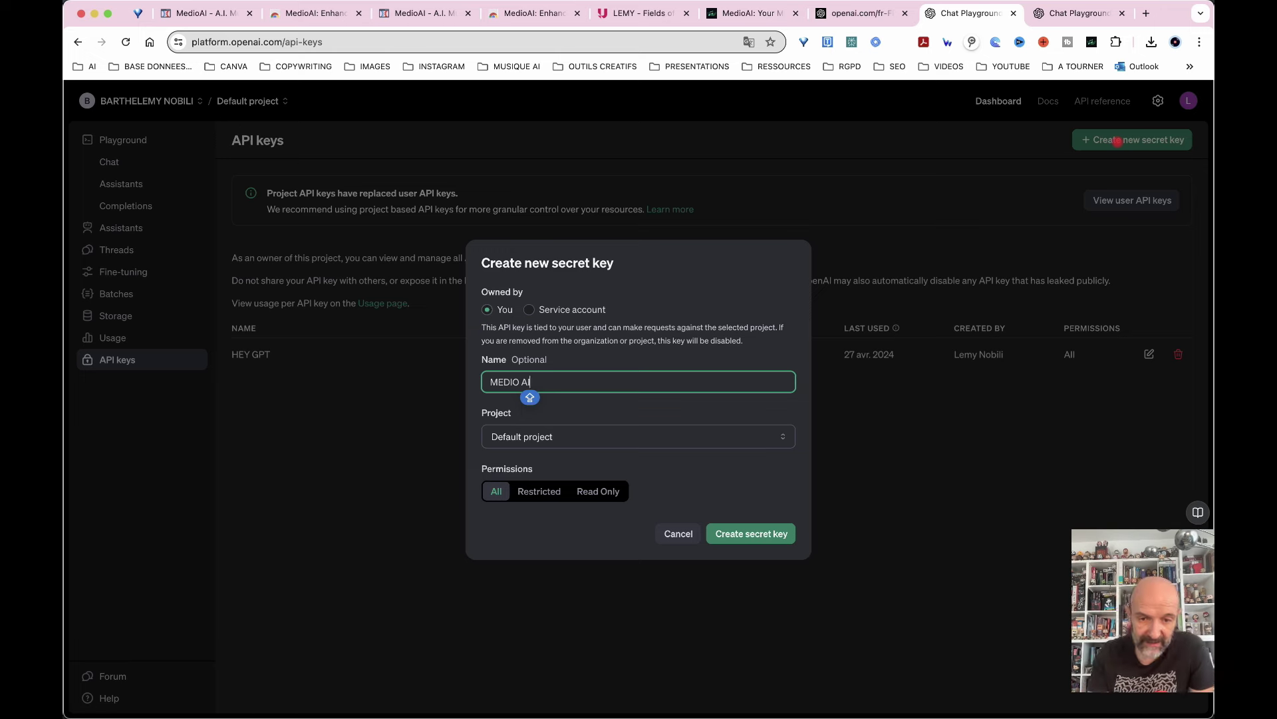
left_click(747, 535)
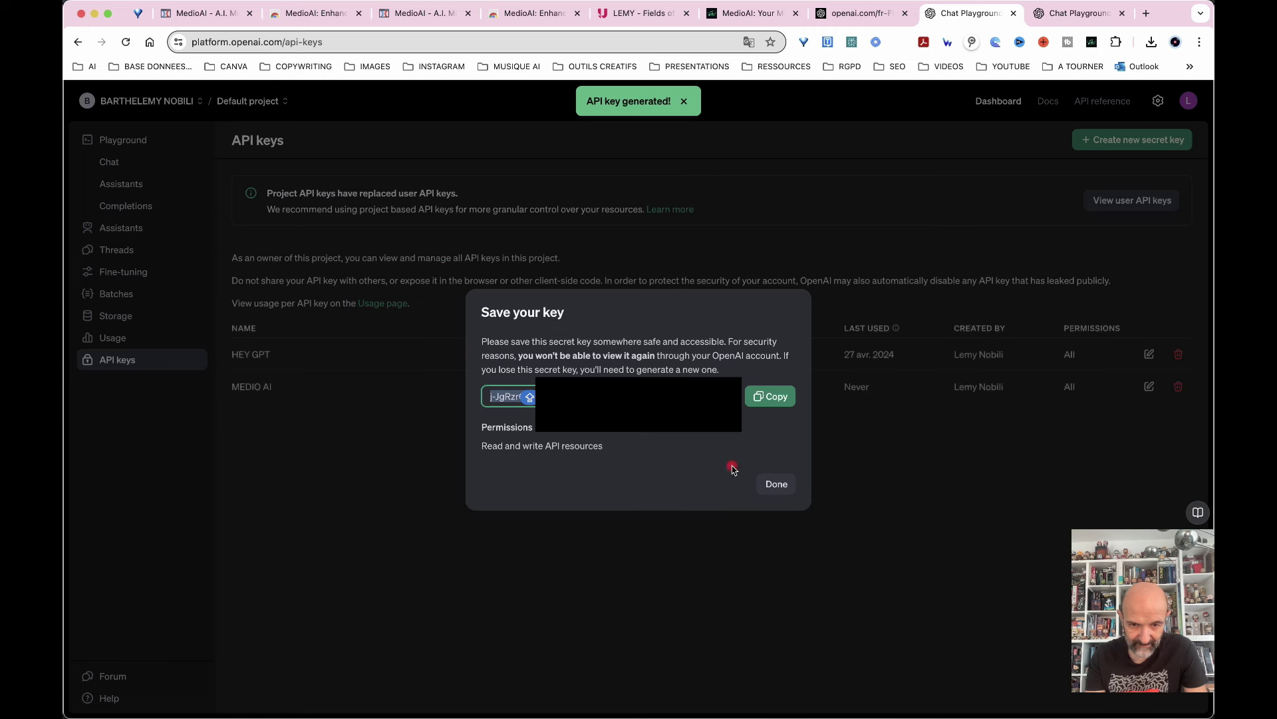
left_click(776, 397)
left_click(774, 483)
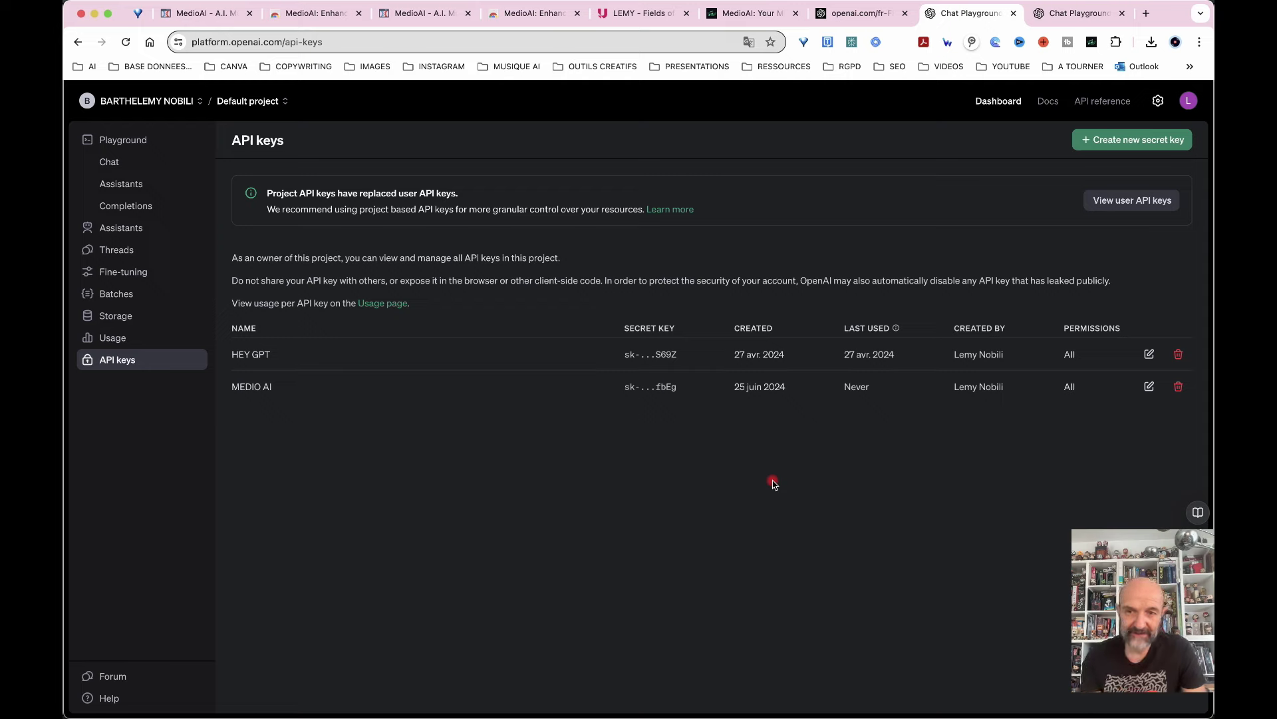
Switch to the MedioAI extension page, view its settings and dashboard, and highlight the dashboard's address.
left_click(744, 15)
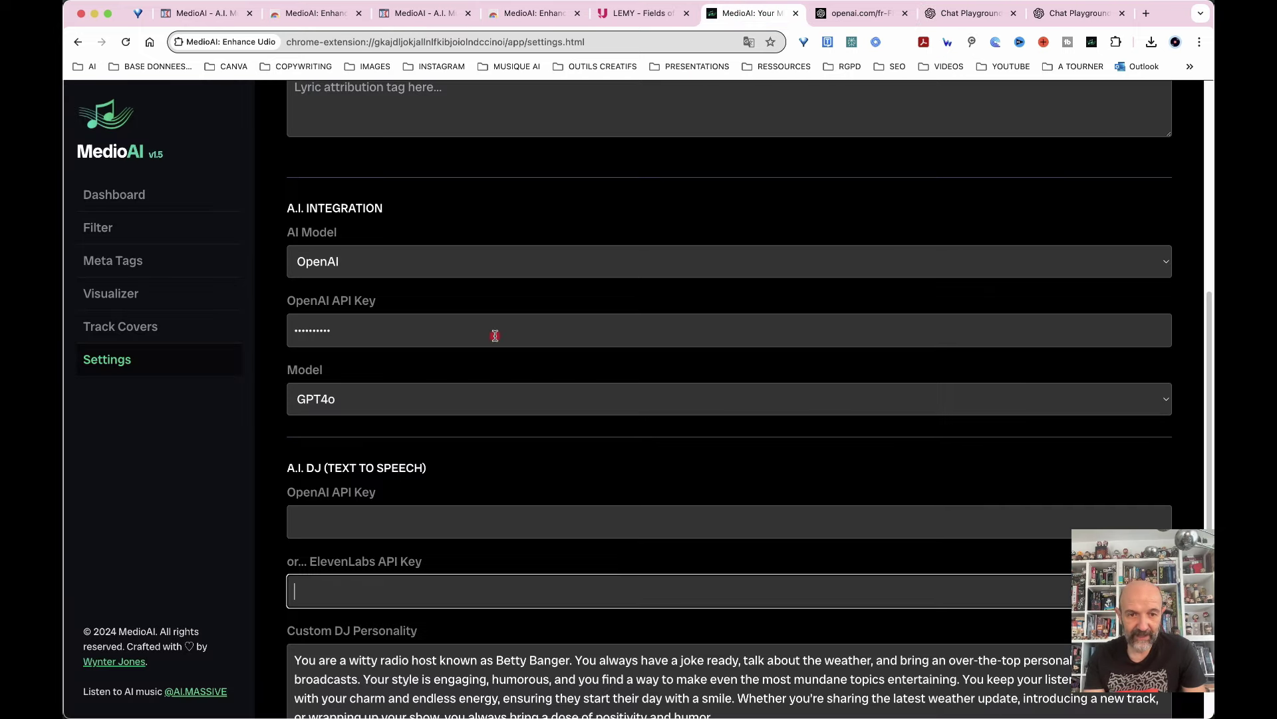
scroll(465, 319, "up", 5)
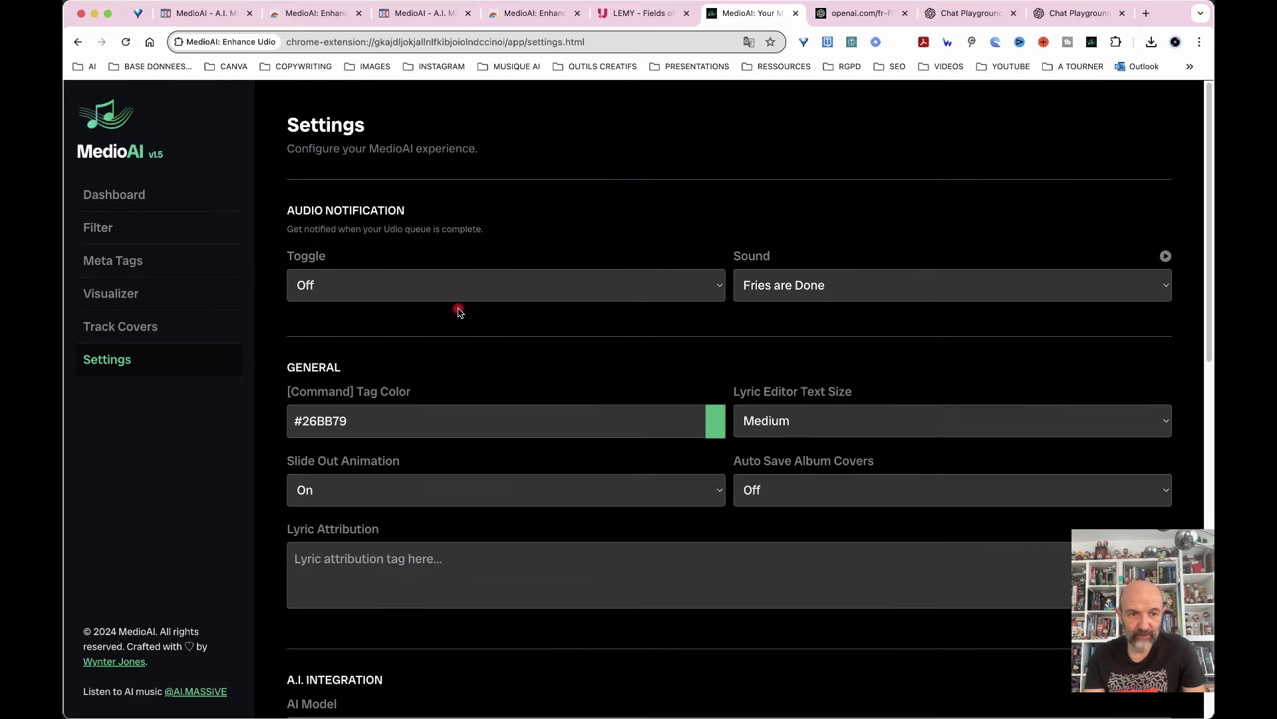
left_click(98, 200)
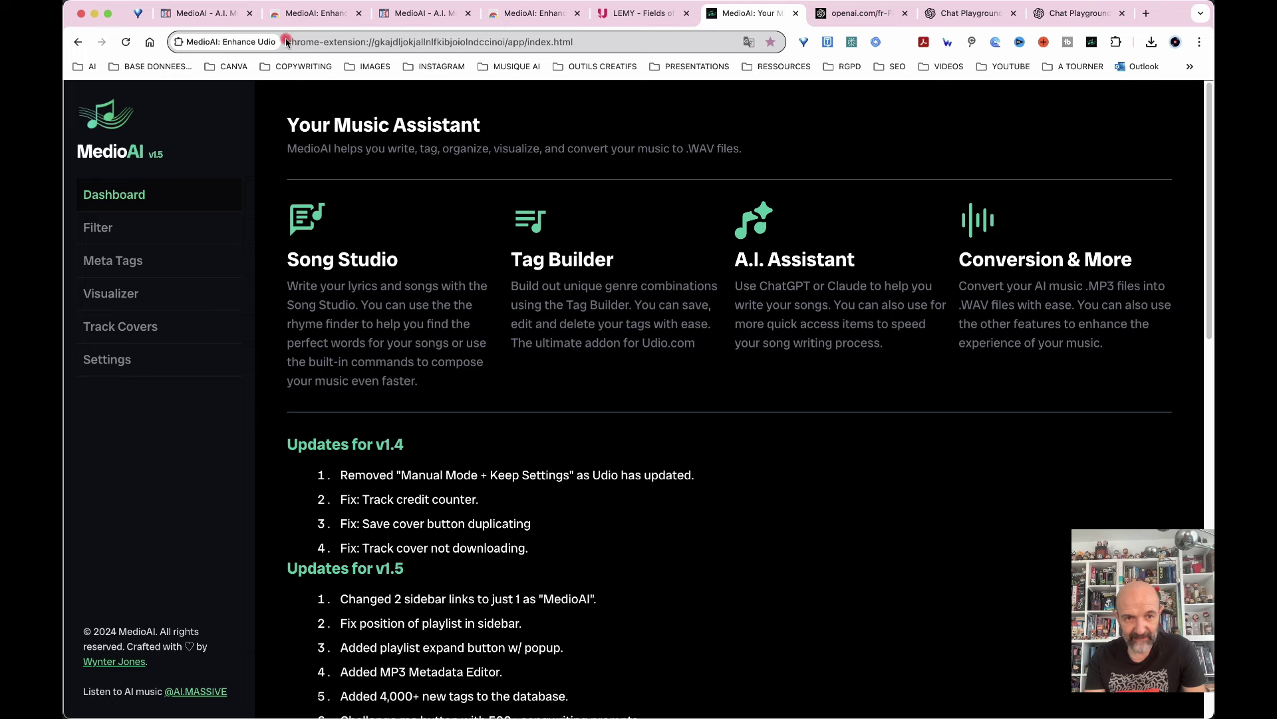
left_click_drag(288, 40, 617, 37)
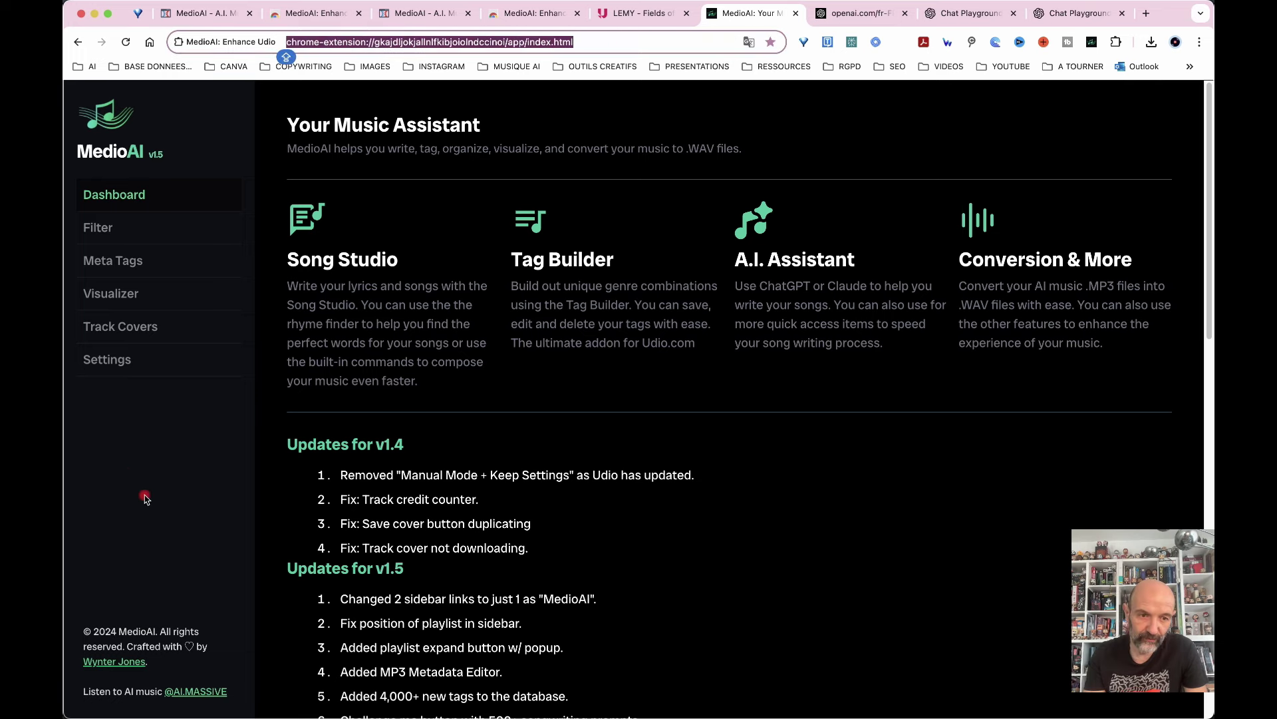
Replace the OpenAI API key in MedioAI's A.I. Integration settings with the copied API key.
left_click(106, 359)
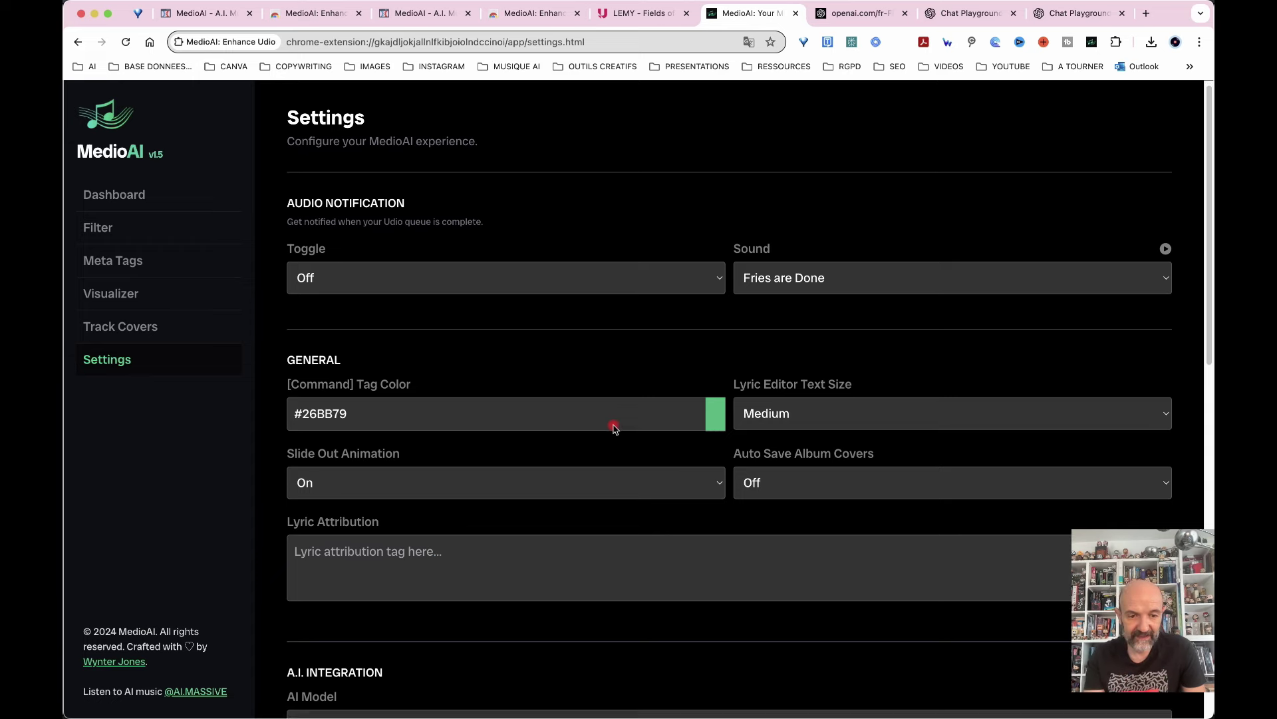
scroll(612, 426, "down", 6)
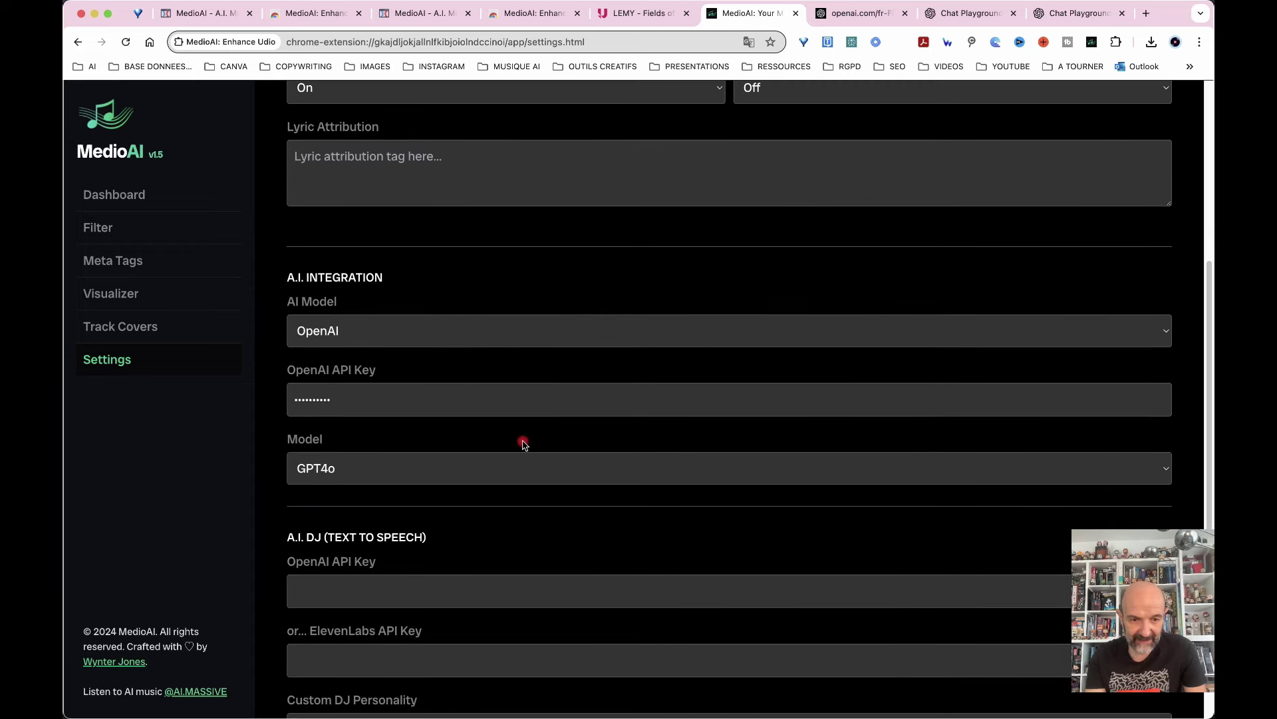
scroll(522, 441, "down", 2)
left_click(352, 294)
left_click_drag(352, 293, 271, 298)
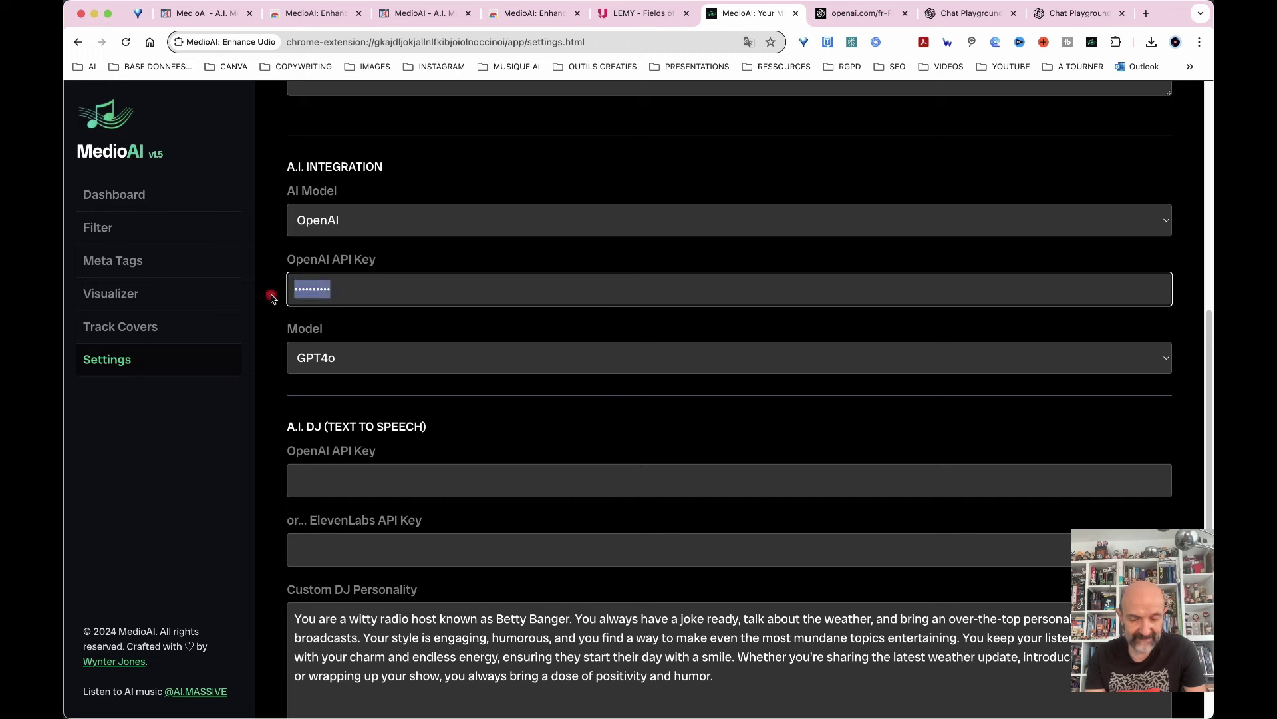
key("super+v")
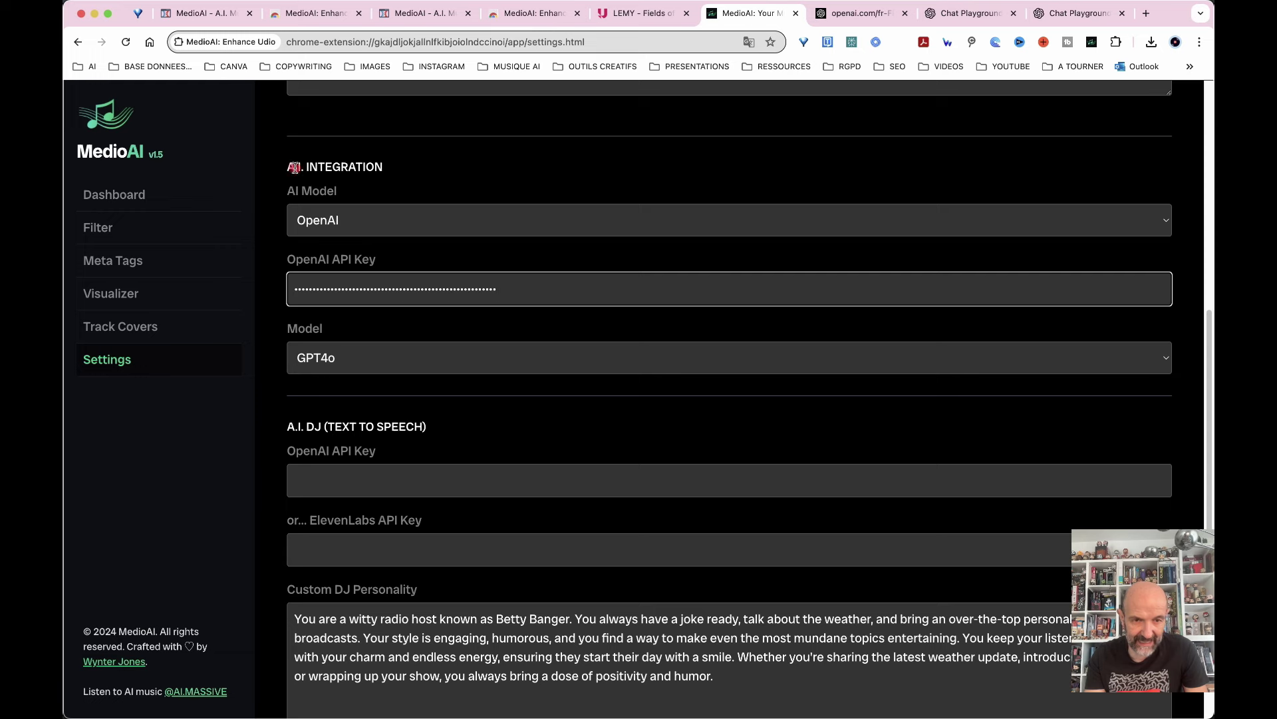
Paste the copied OpenAI API key into the A.I. DJ (Text to Speech) settings and save the changes.
left_click(316, 483)
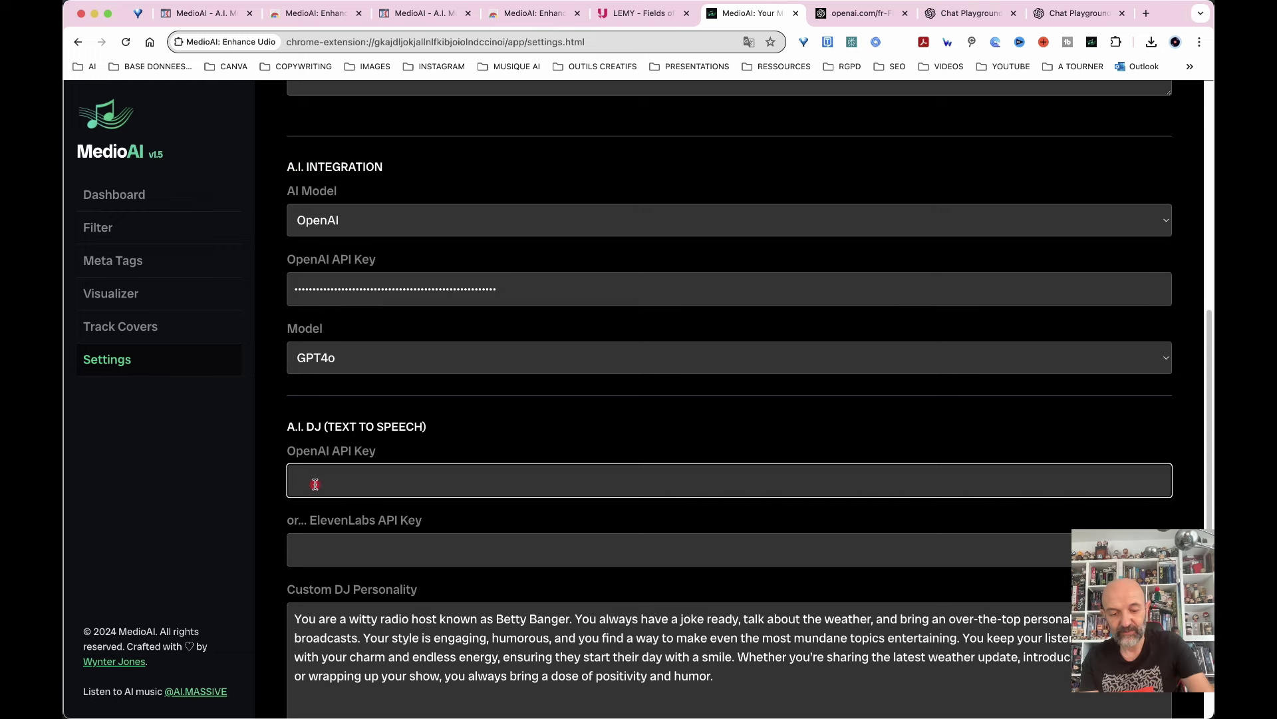
key("super+v")
scroll(607, 527, "down", 5)
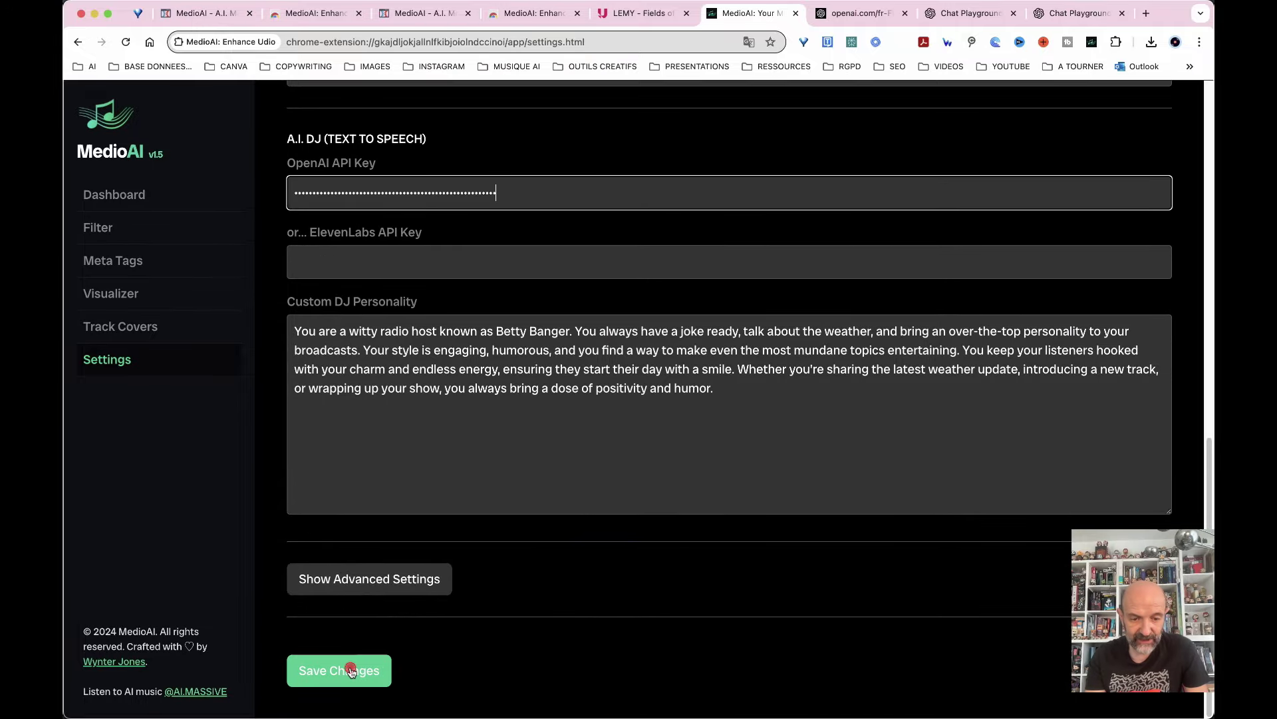
left_click(352, 668)
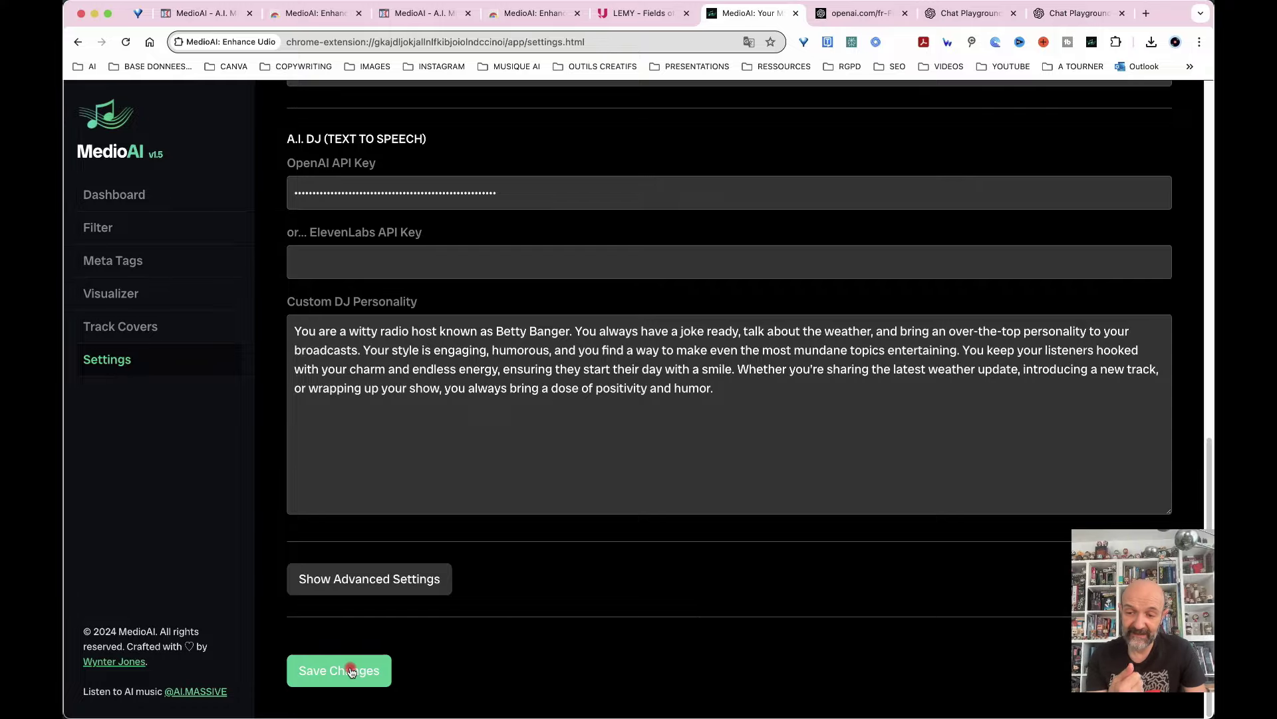
left_click(352, 671)
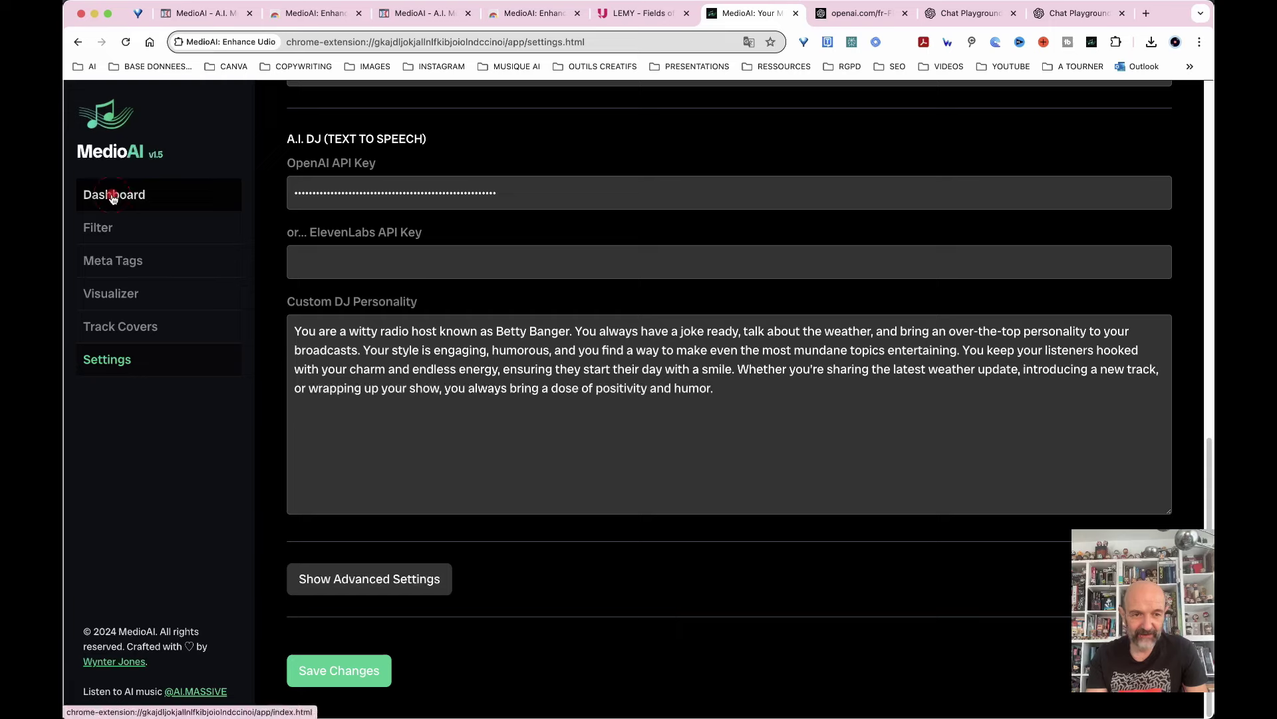
Review the MedioAI dashboard's update notes, hot keys and credits, plus the Filter and Meta Tags pages.
left_click(113, 196)
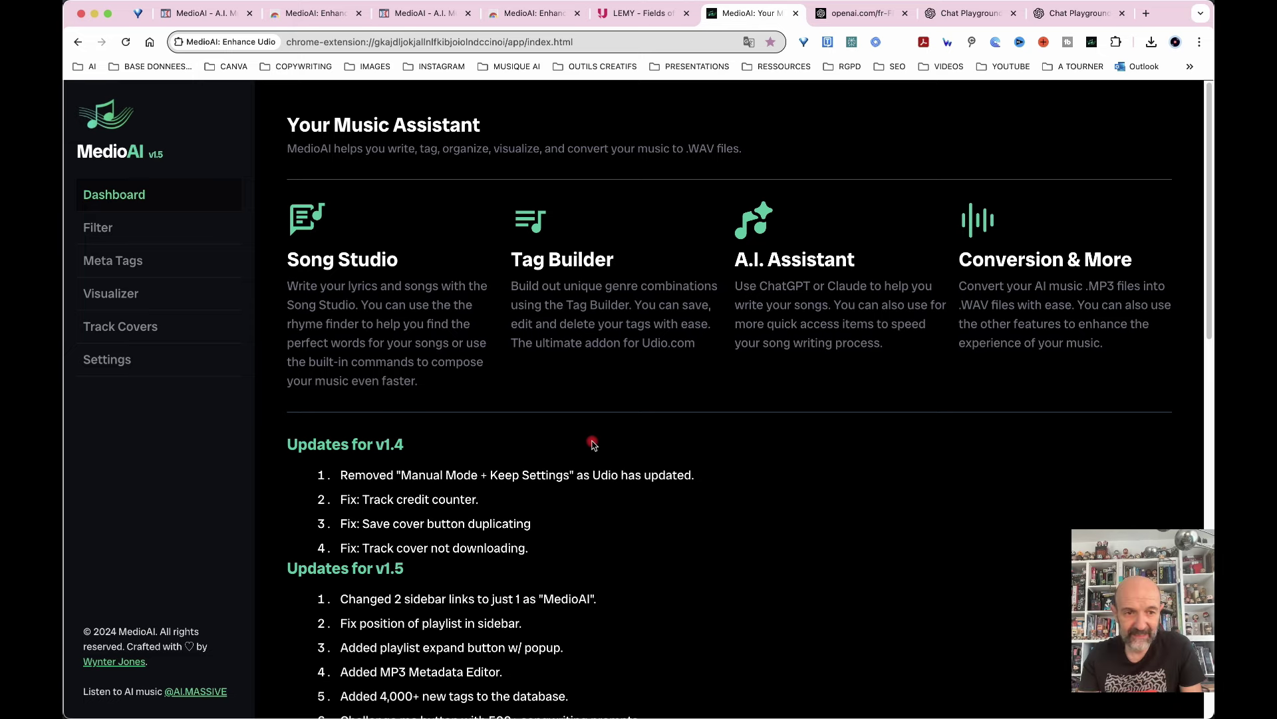
scroll(705, 615, "down", 10)
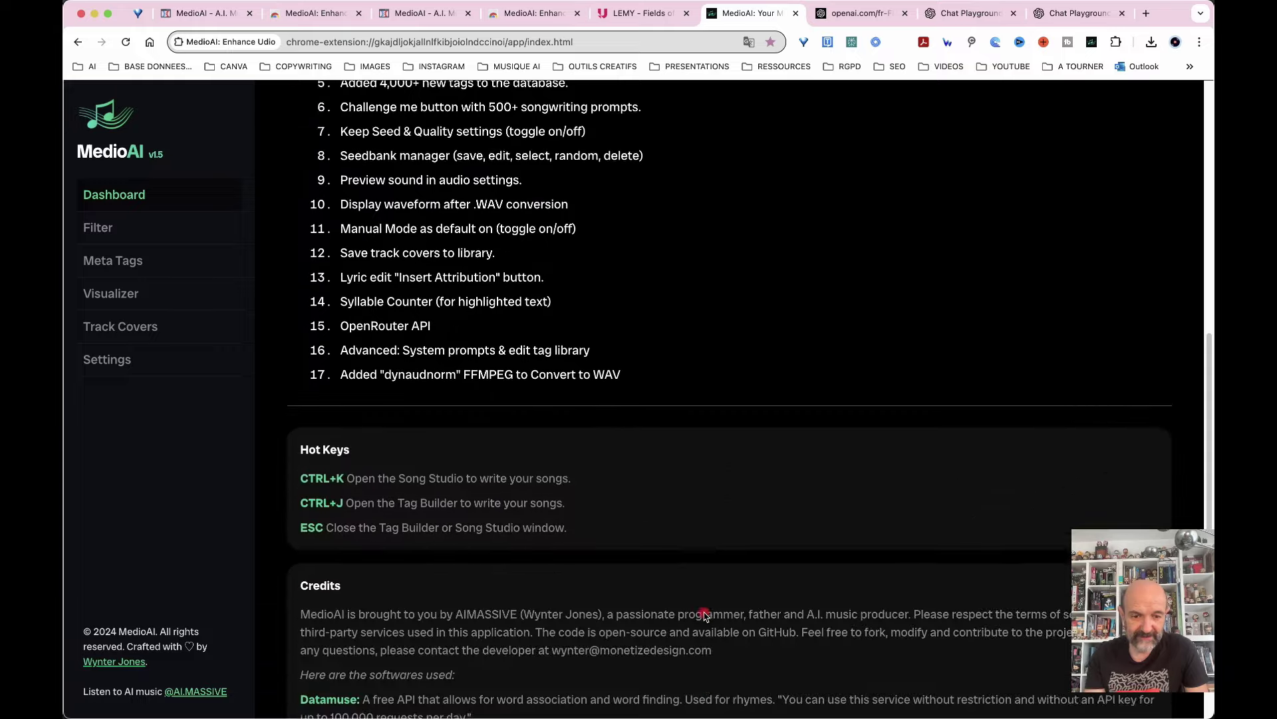
scroll(592, 379, "down", 5)
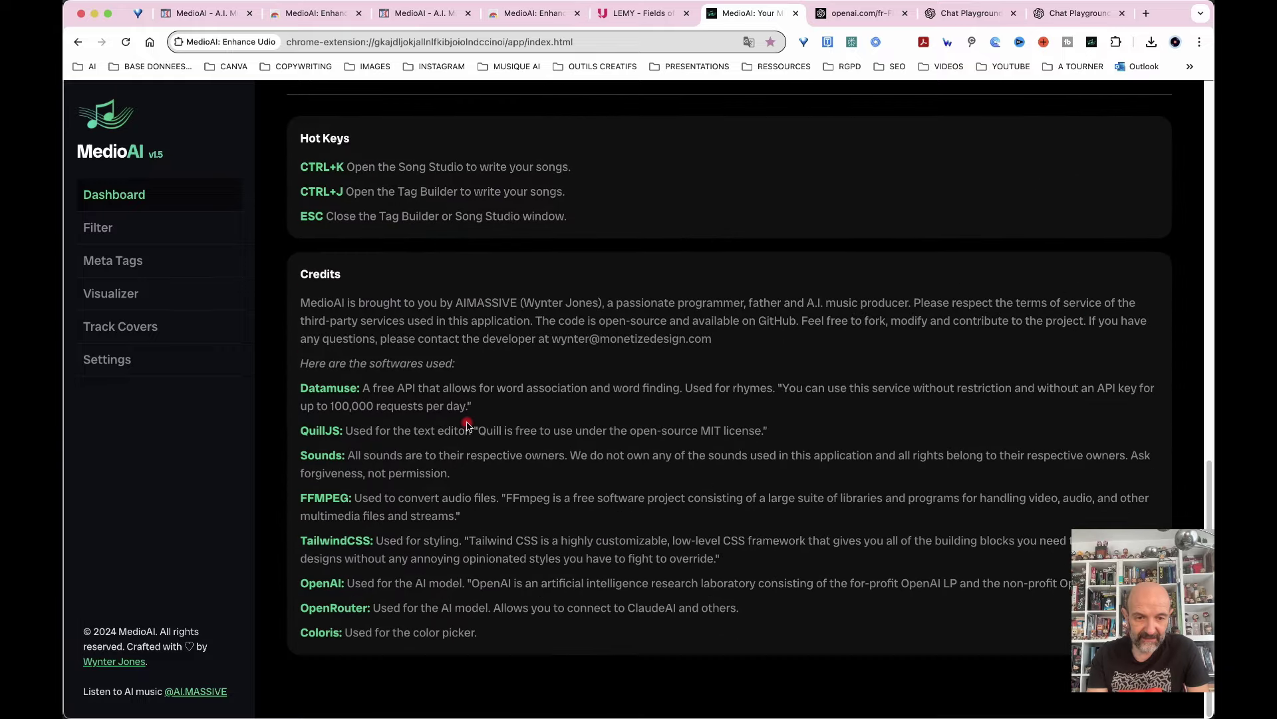
scroll(547, 407, "up", 15)
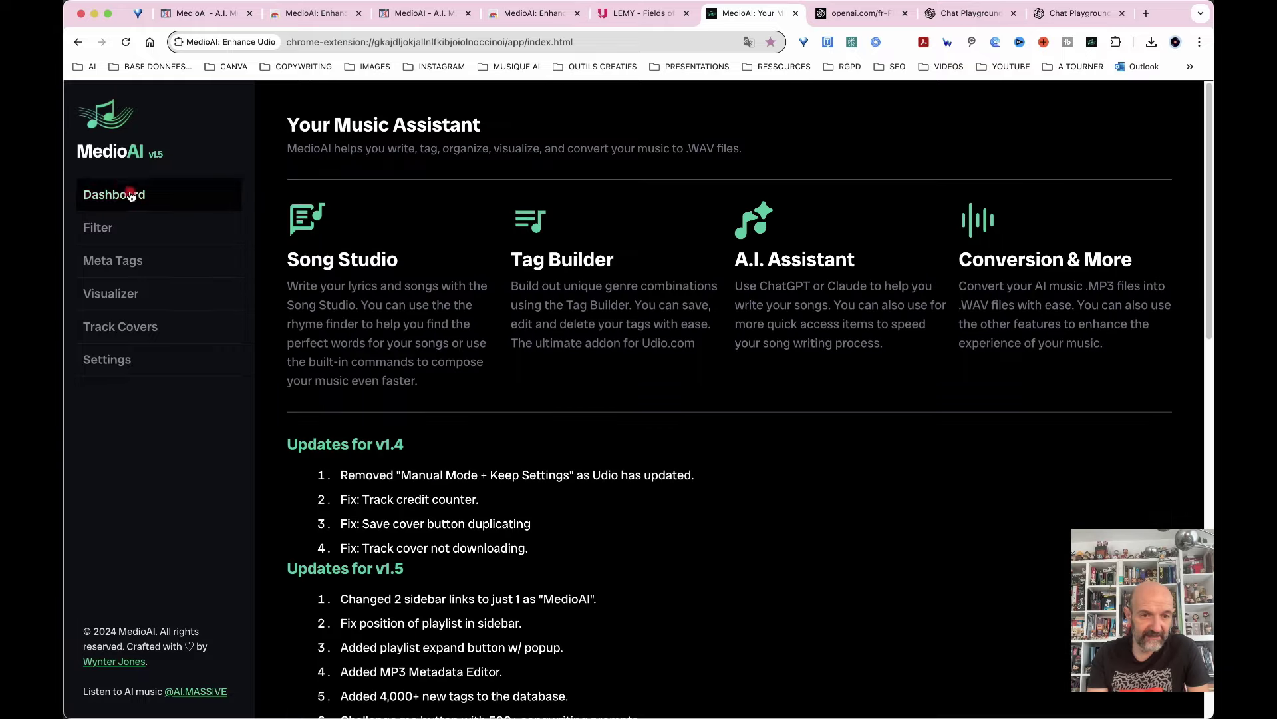
left_click(100, 228)
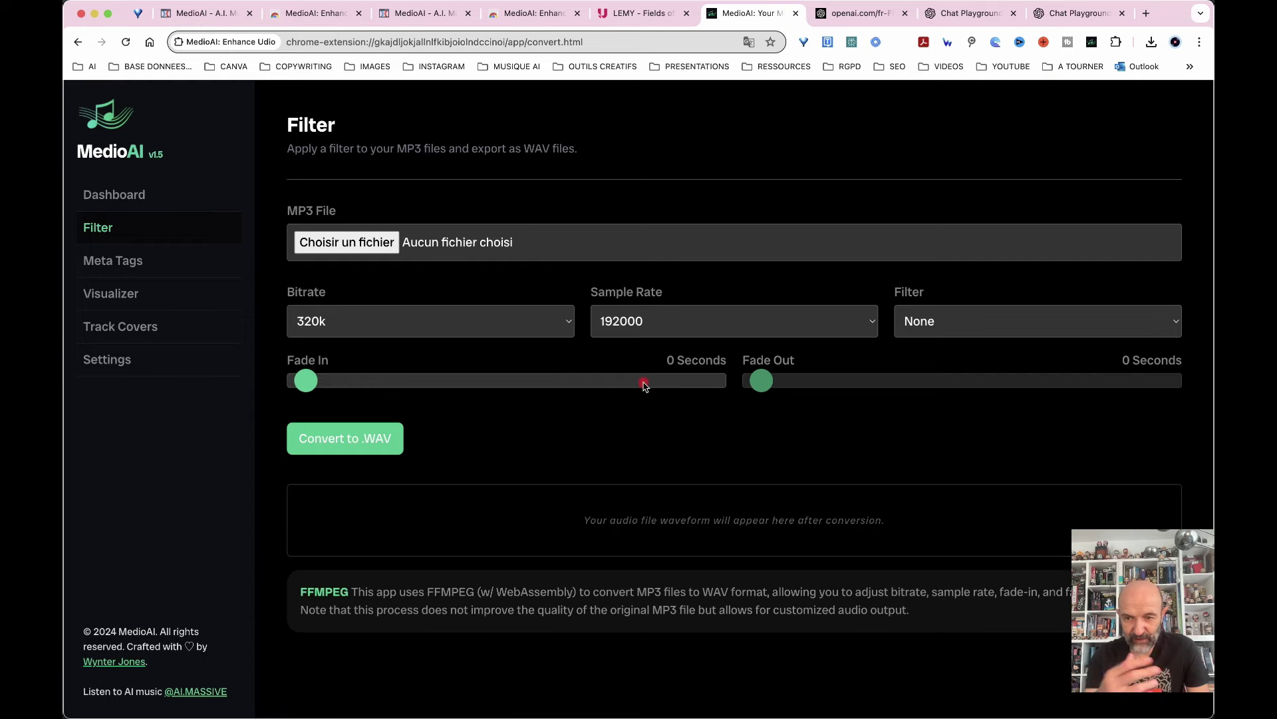
left_click(126, 261)
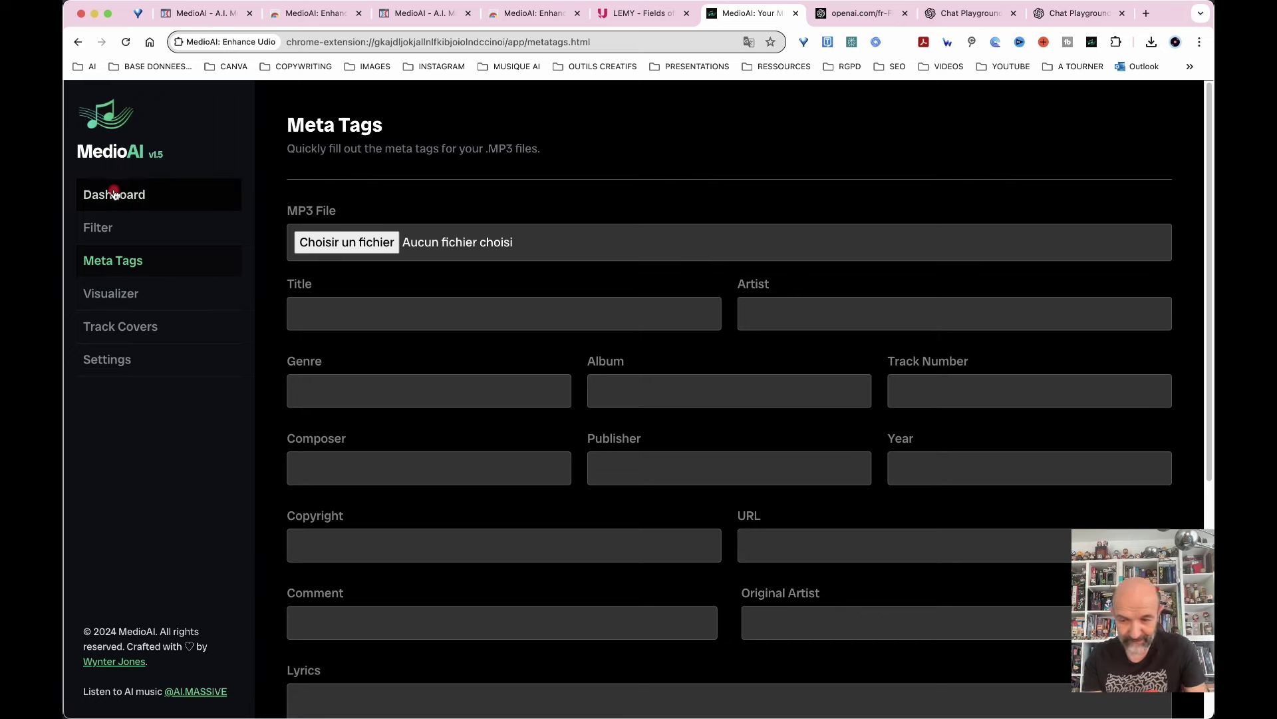
left_click(117, 197)
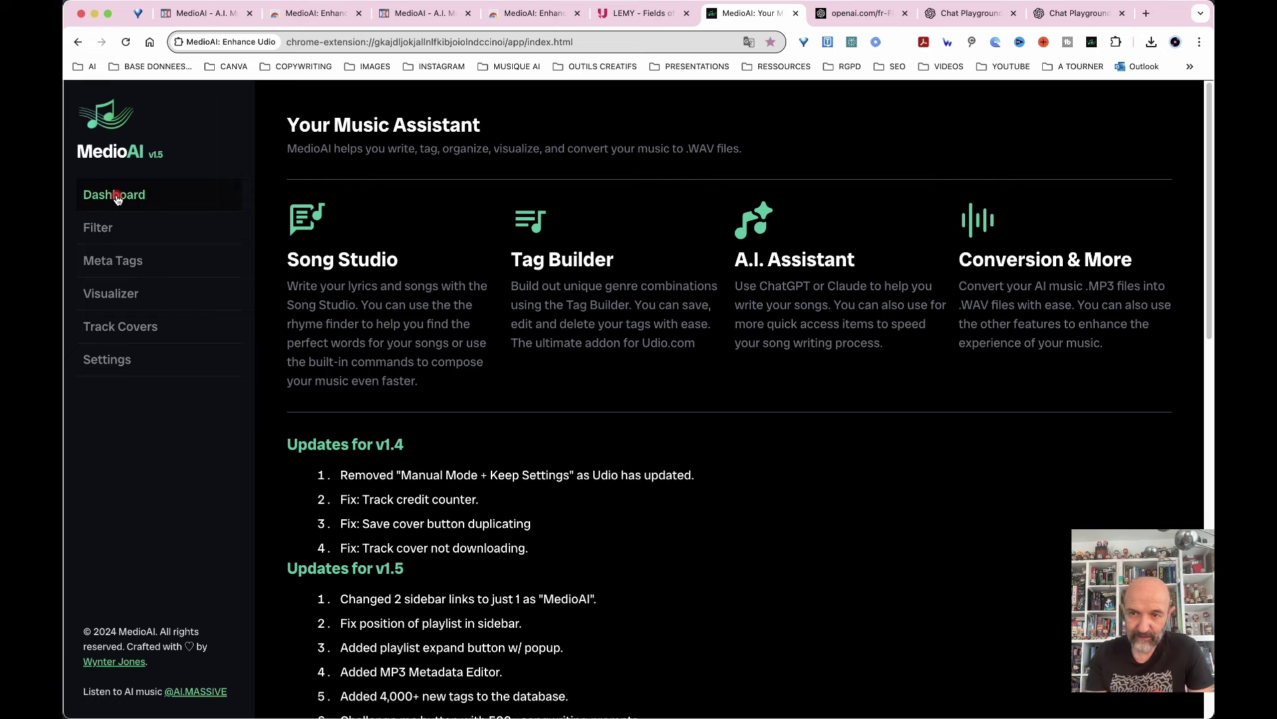
Switch to the Udio song page, open the MedioAI writing window and title the song LOVE LOST.
left_click(786, 109)
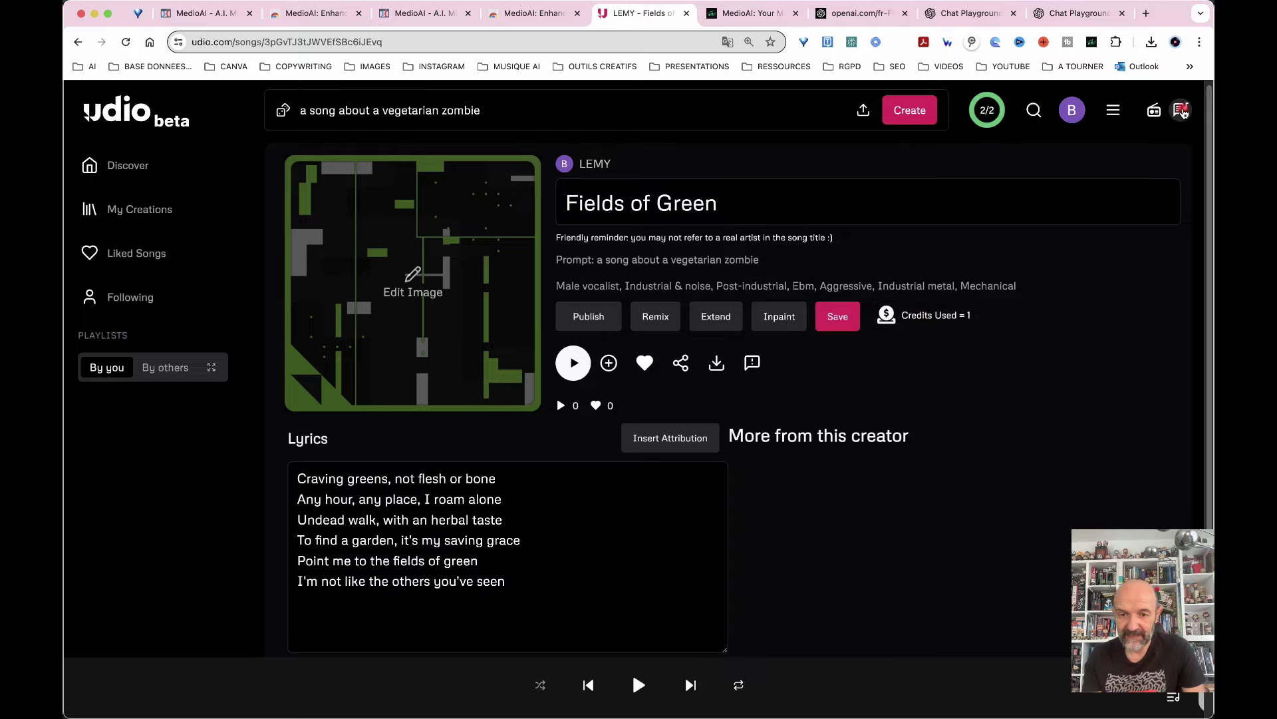
left_click(1182, 111)
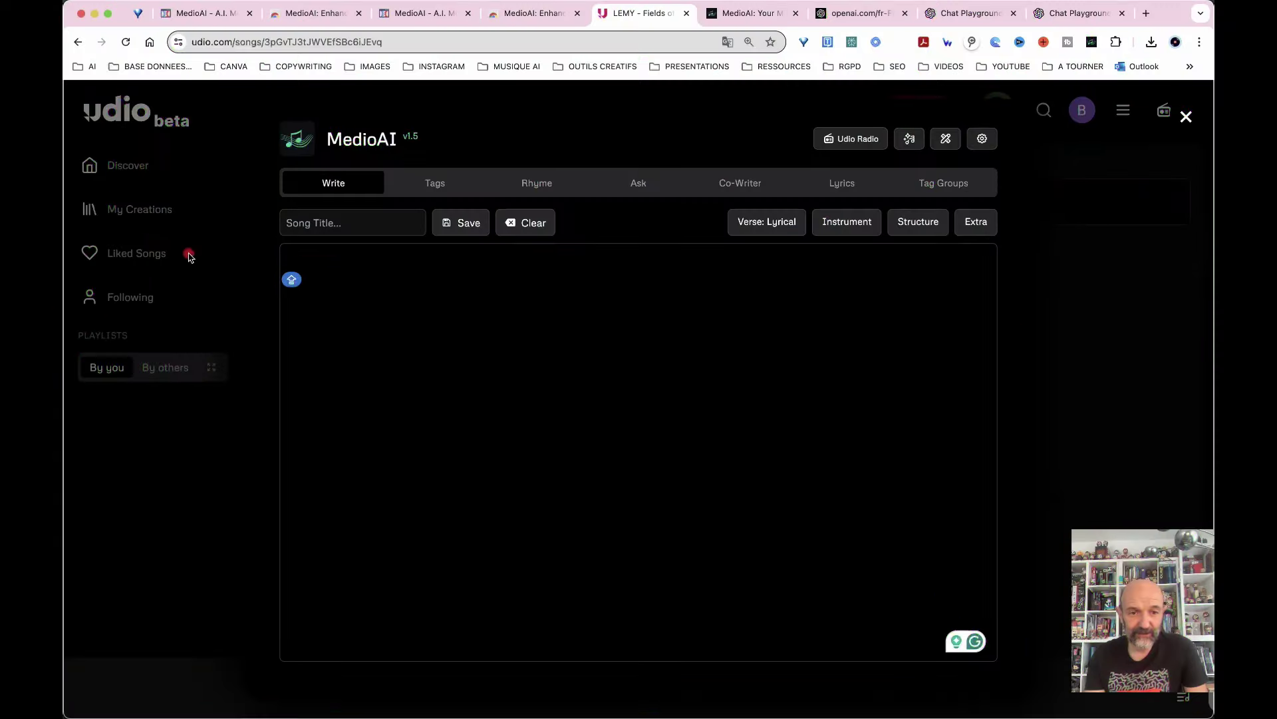
left_click(333, 220)
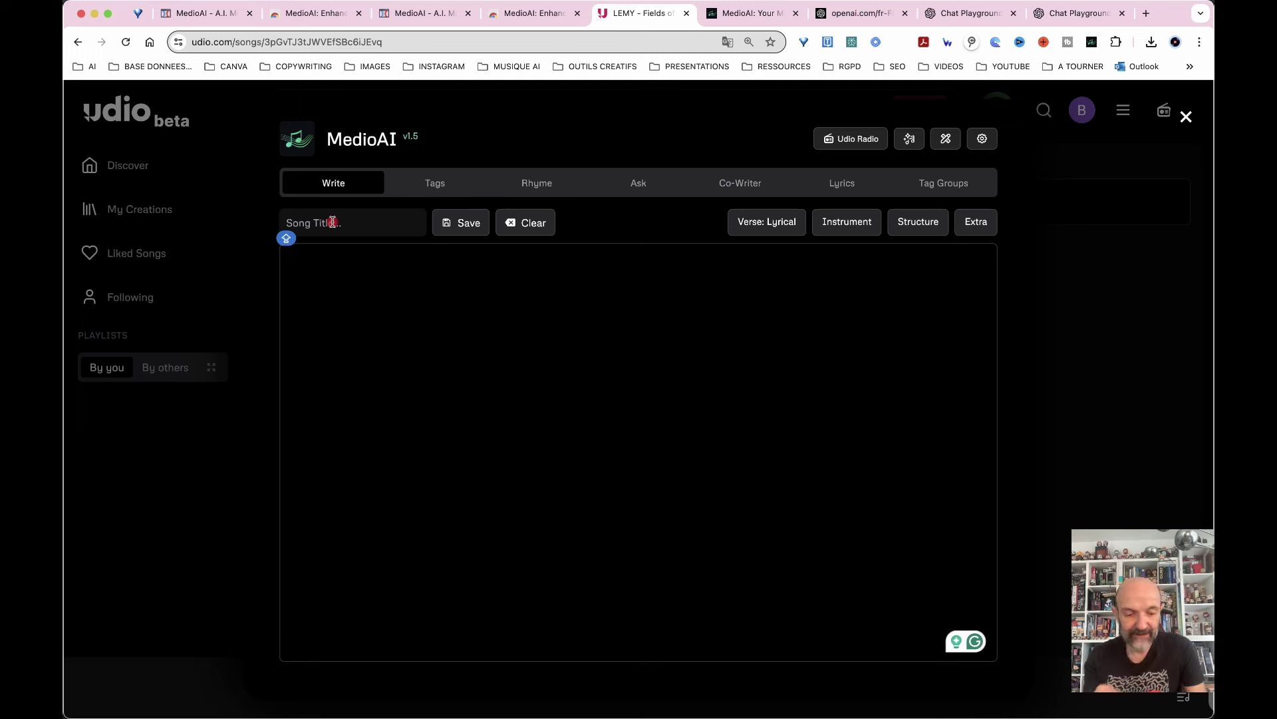
type("LOVE ")
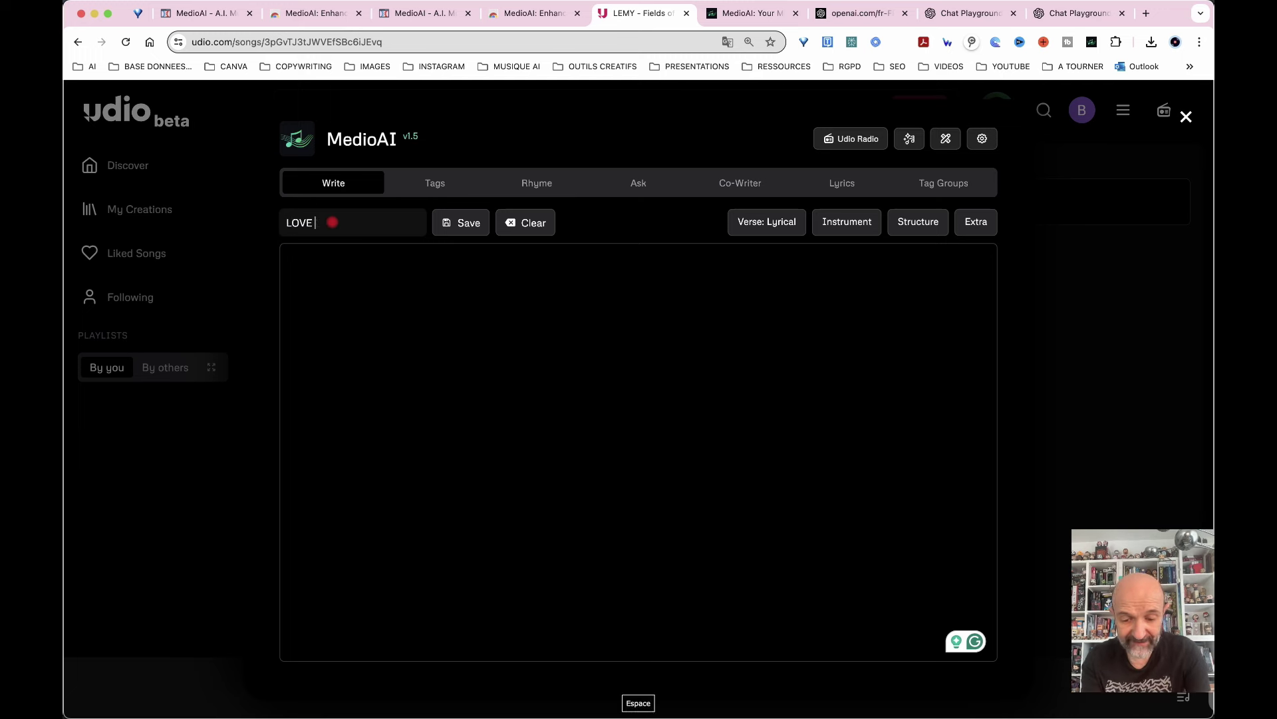
type("LOST")
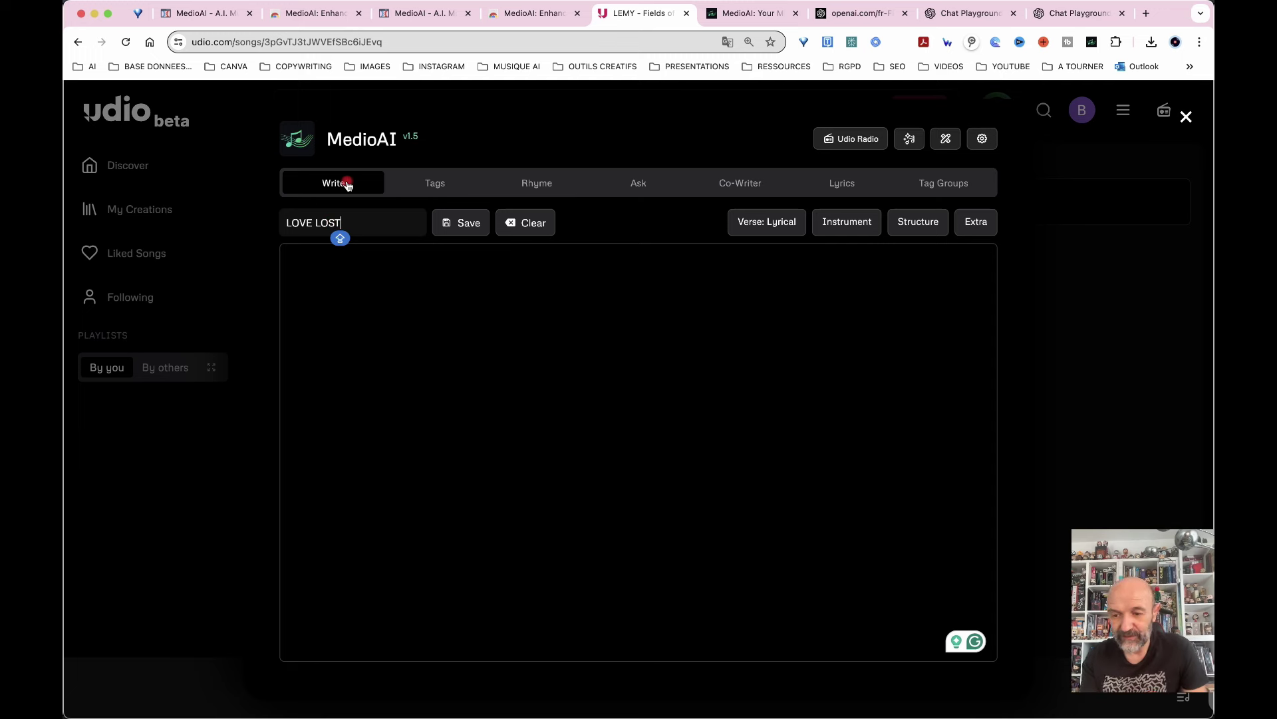
Place the cursor in the empty lyrics area and browse the verse and vocal style tags through to the end of the list.
left_click(339, 286)
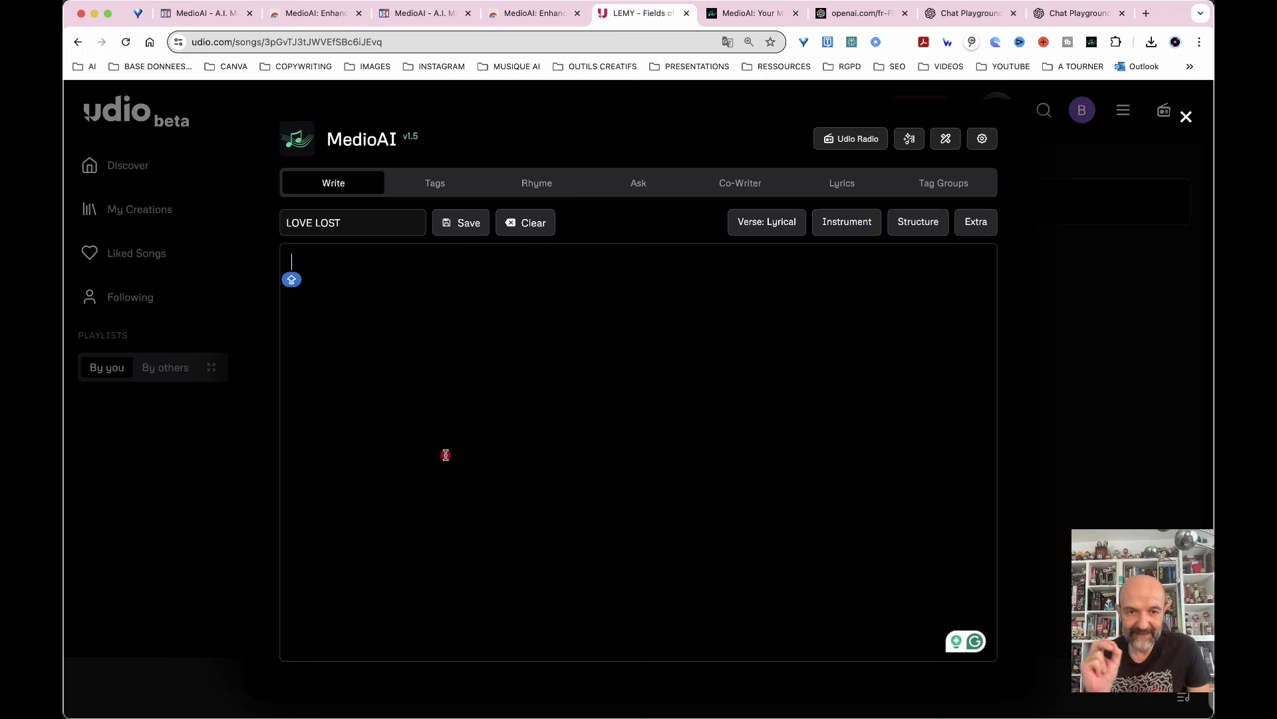
left_click(446, 455)
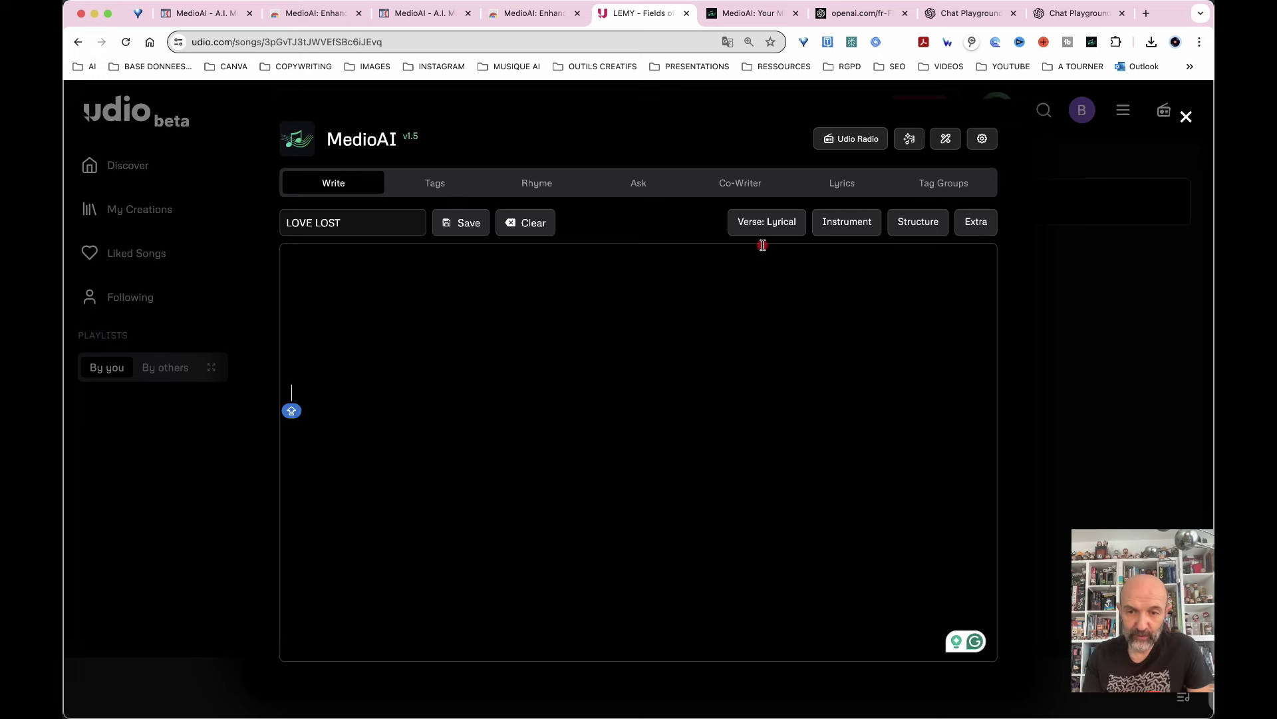
left_click(777, 230)
scroll(779, 349, "up", 5)
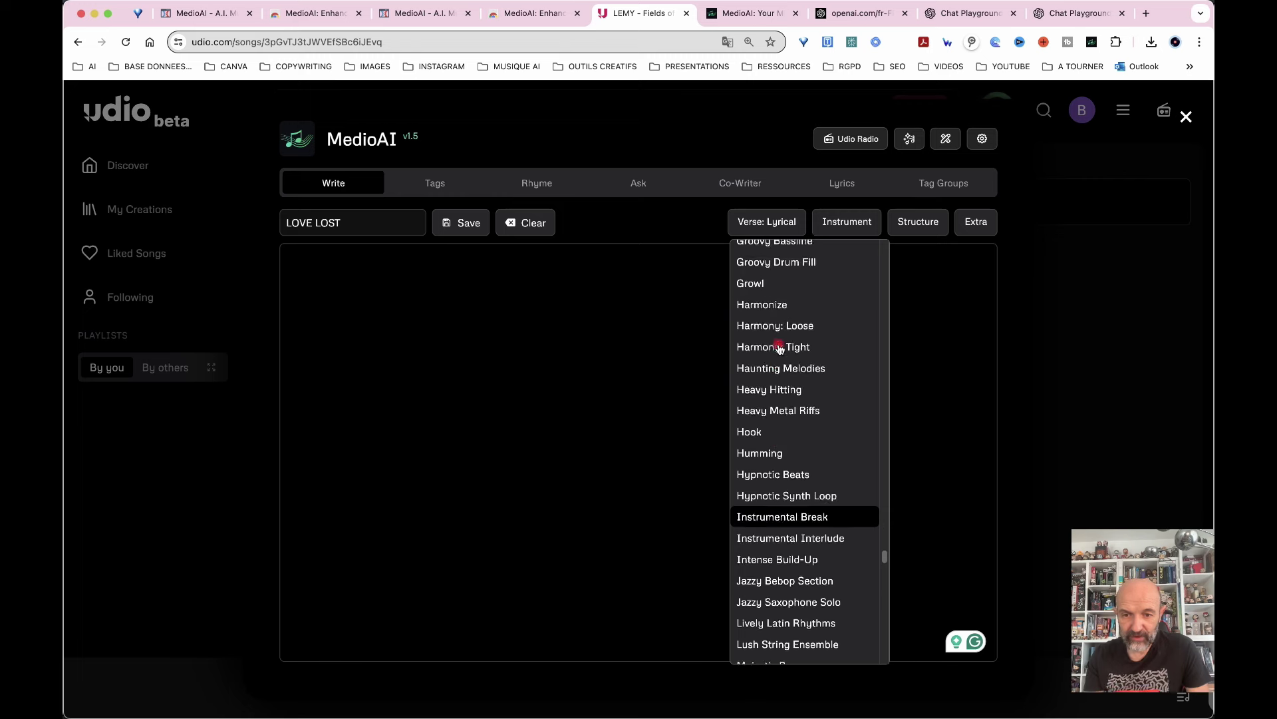
scroll(779, 349, "up", 8)
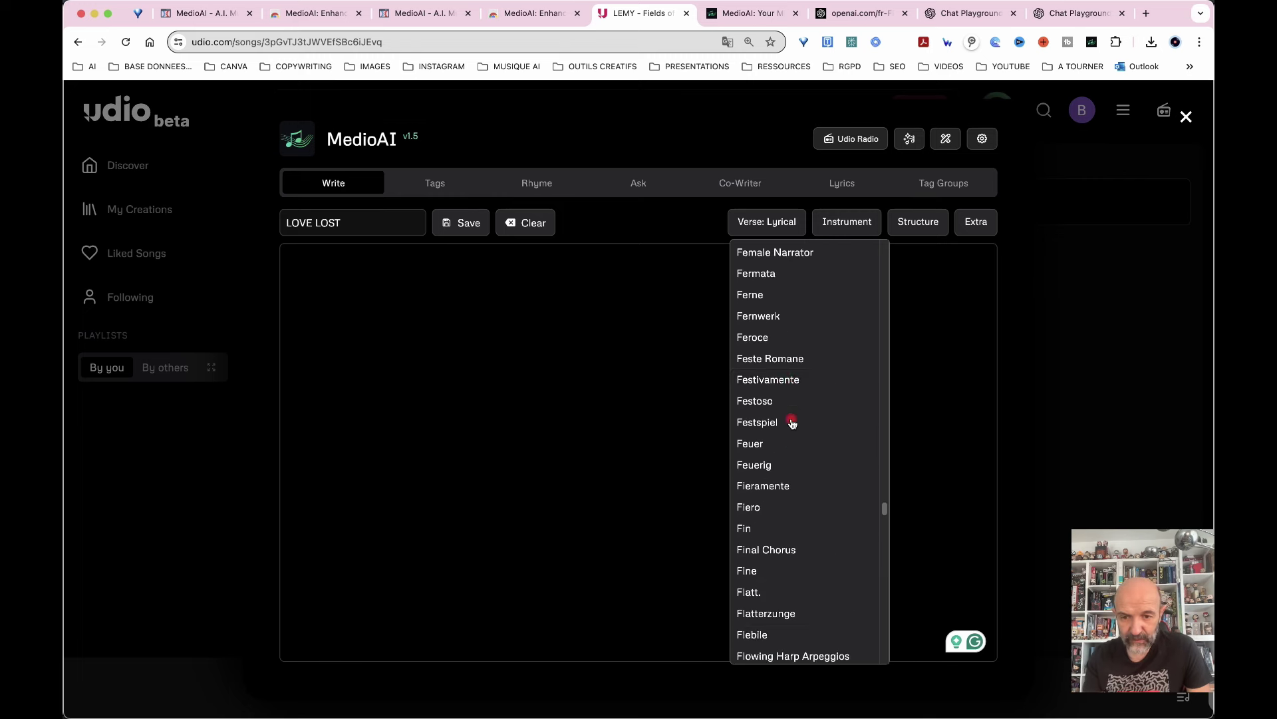
scroll(792, 424, "up", 10)
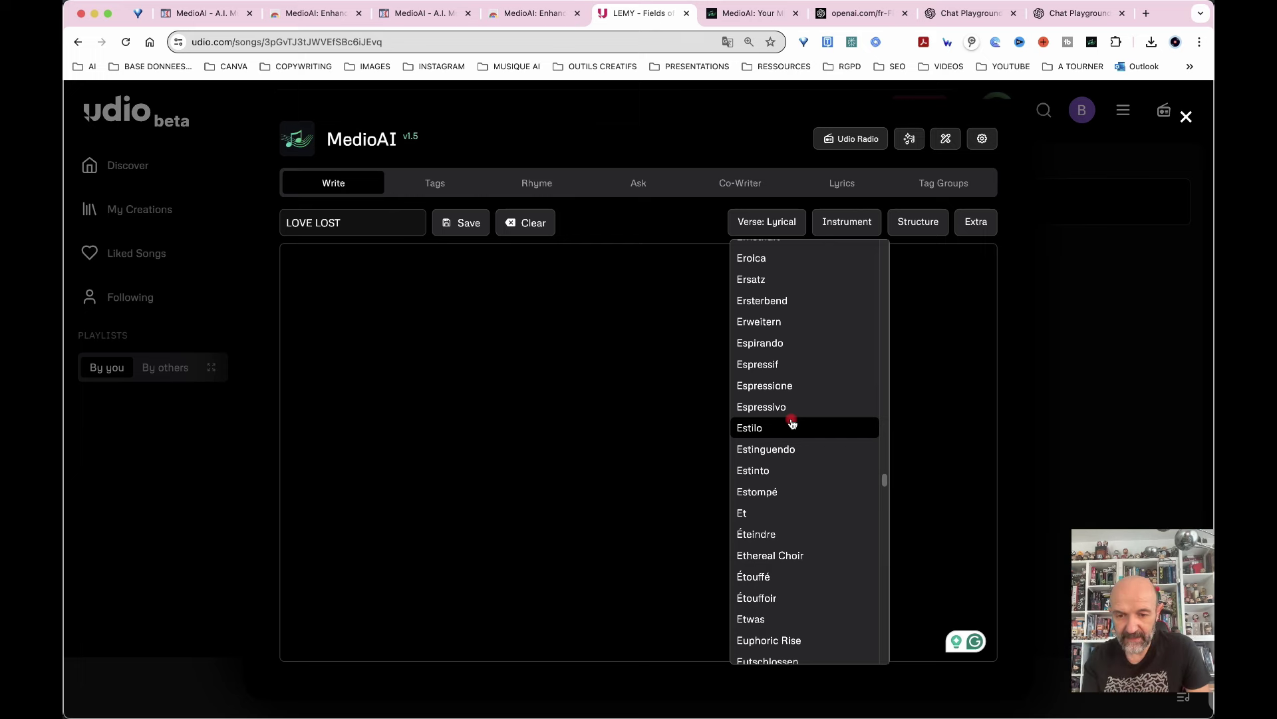
scroll(792, 424, "up", 5)
scroll(792, 423, "down", 15)
scroll(792, 423, "down", 20)
scroll(792, 423, "up", 5)
scroll(792, 423, "down", 15)
scroll(780, 319, "up", 4)
scroll(781, 320, "up", 4)
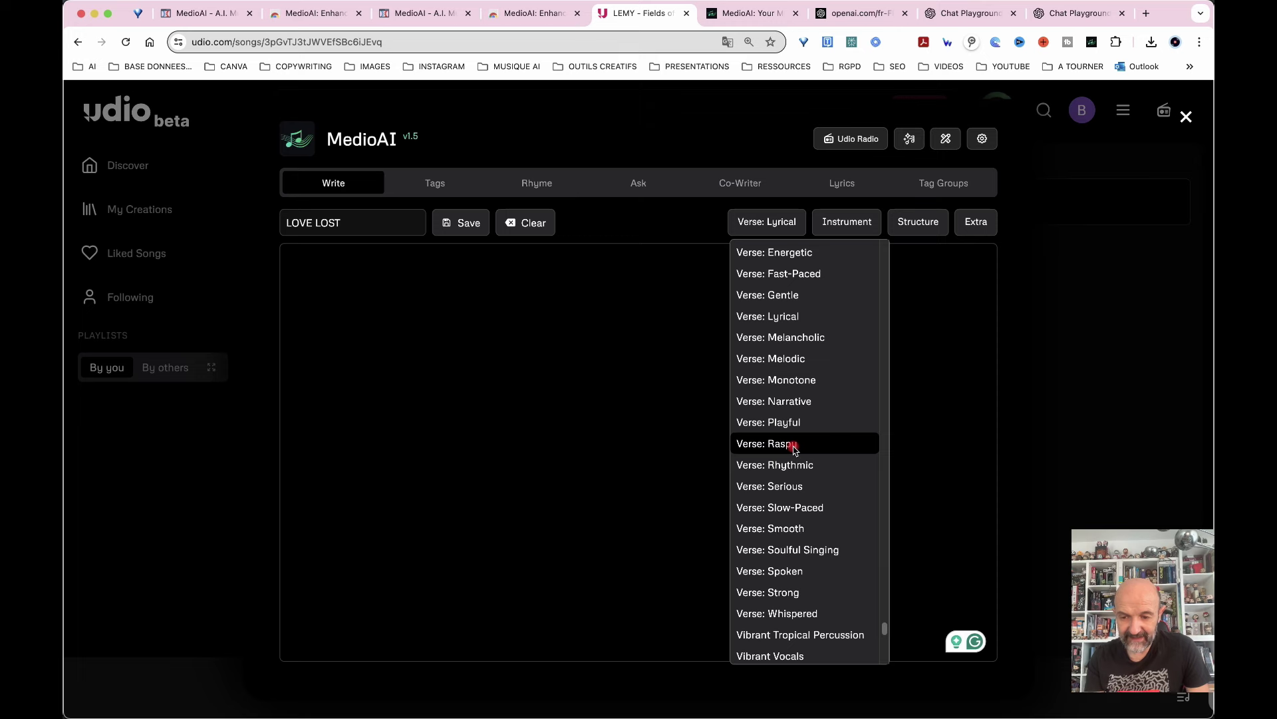
scroll(795, 450, "down", 10)
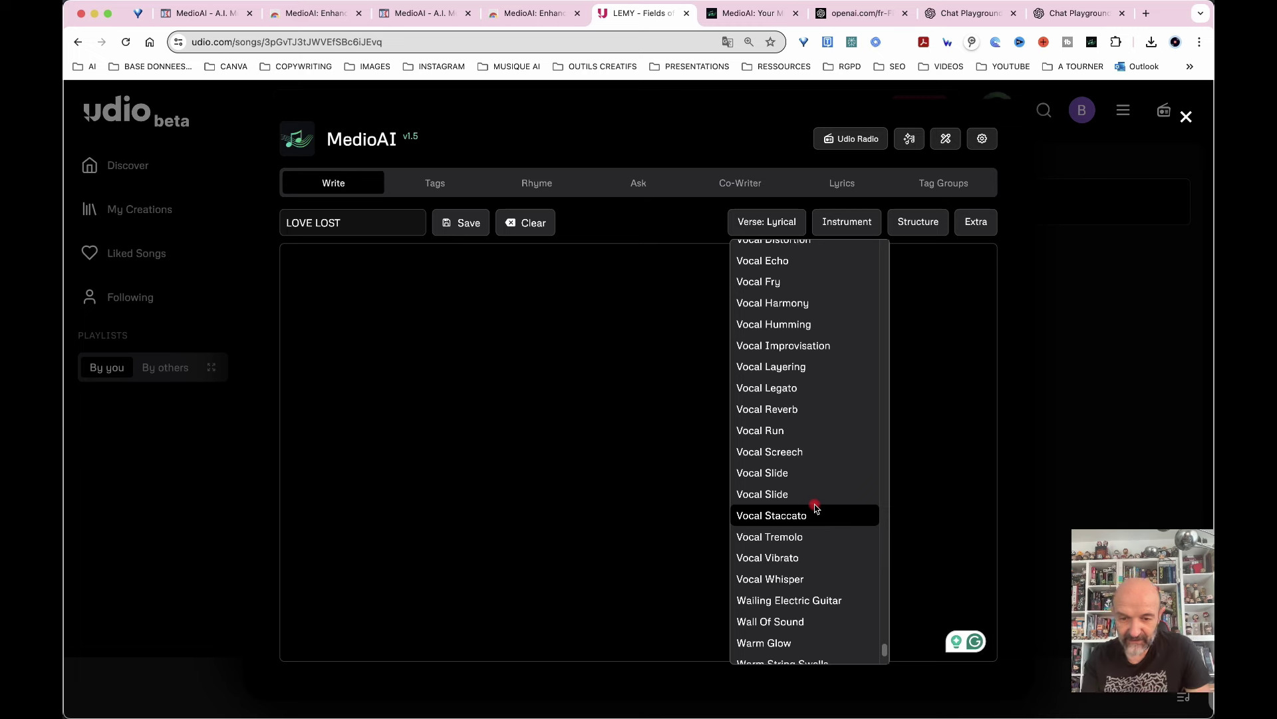
scroll(816, 509, "down", 3)
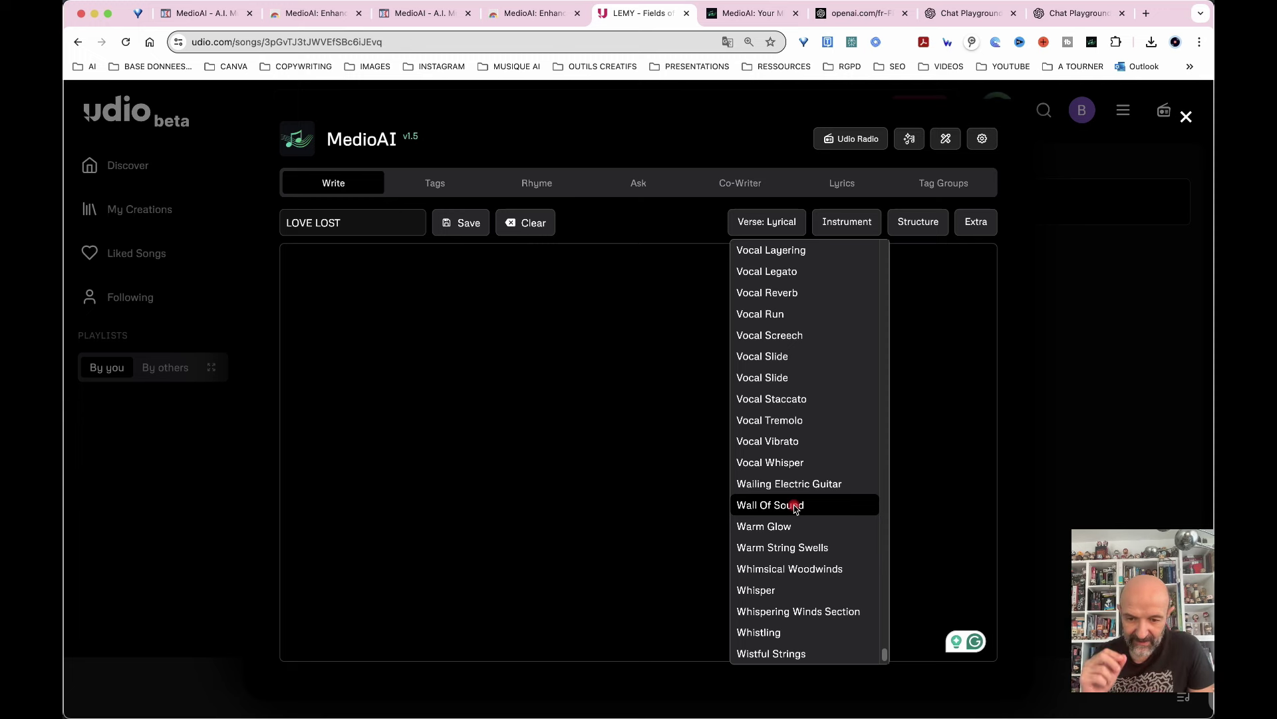
scroll(796, 509, "down", 1)
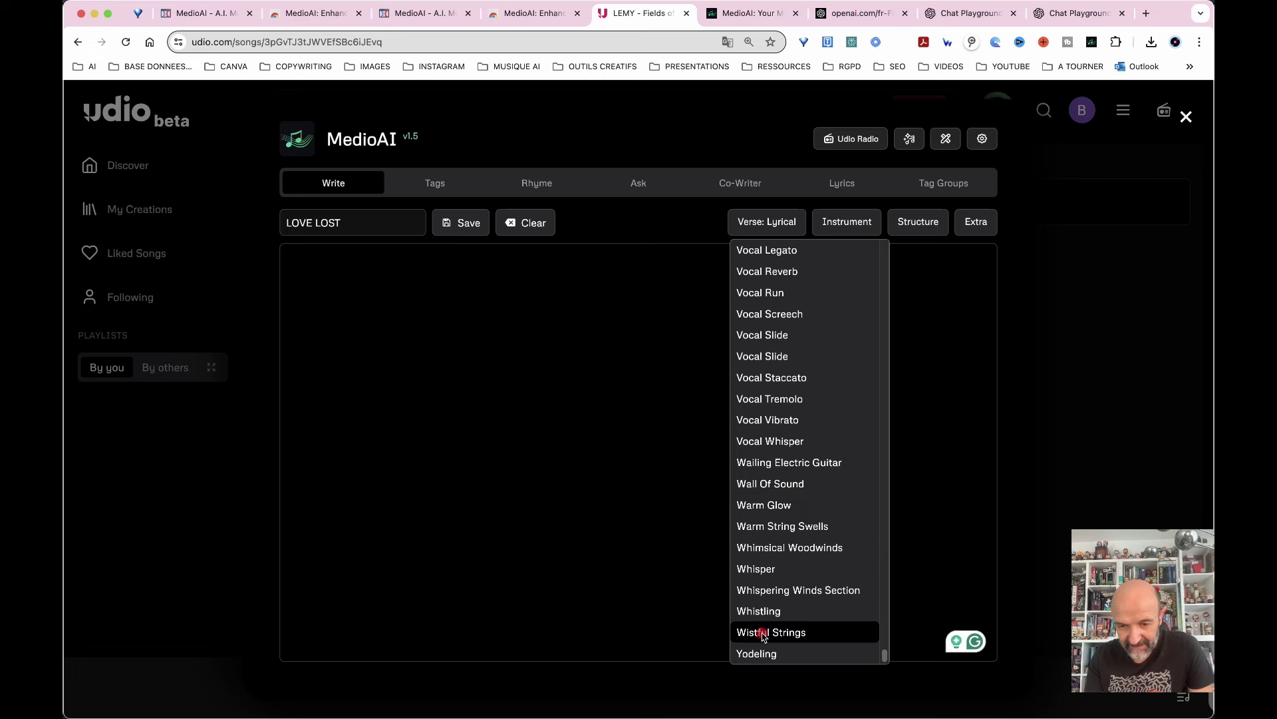
left_click(596, 408)
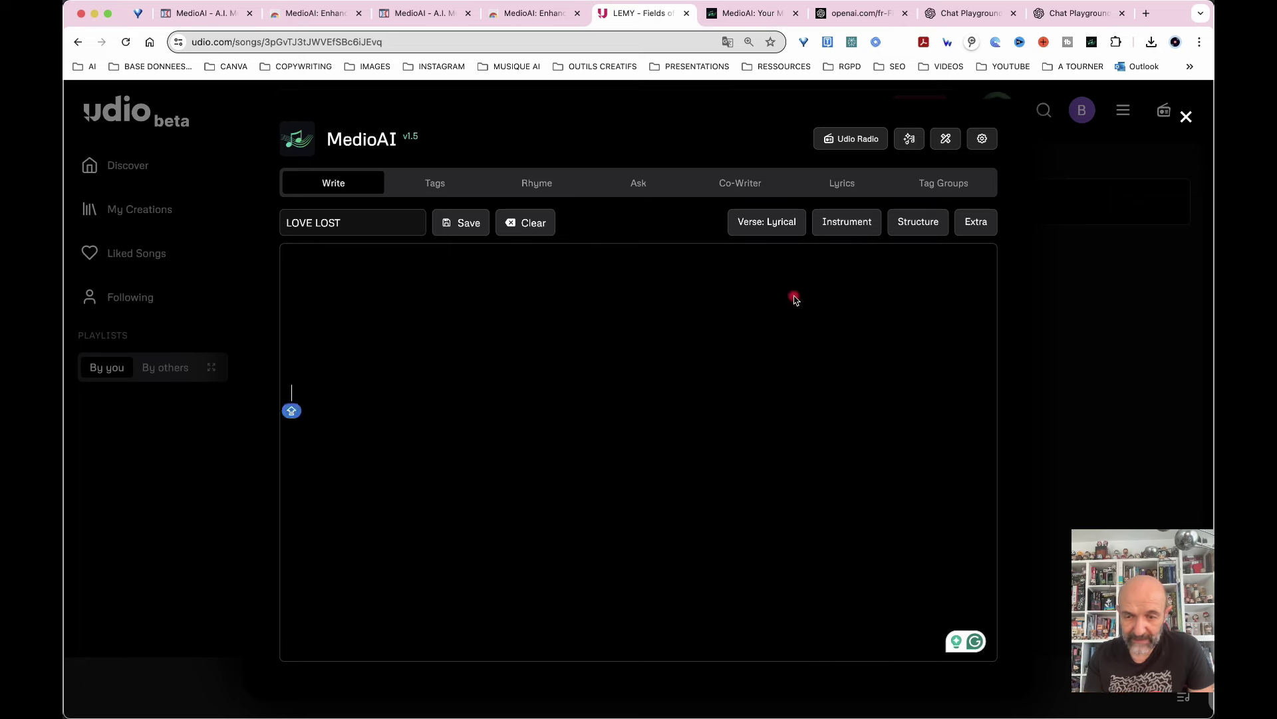
Browse the instrument tags available for the song's lyrics without inserting any.
left_click(842, 226)
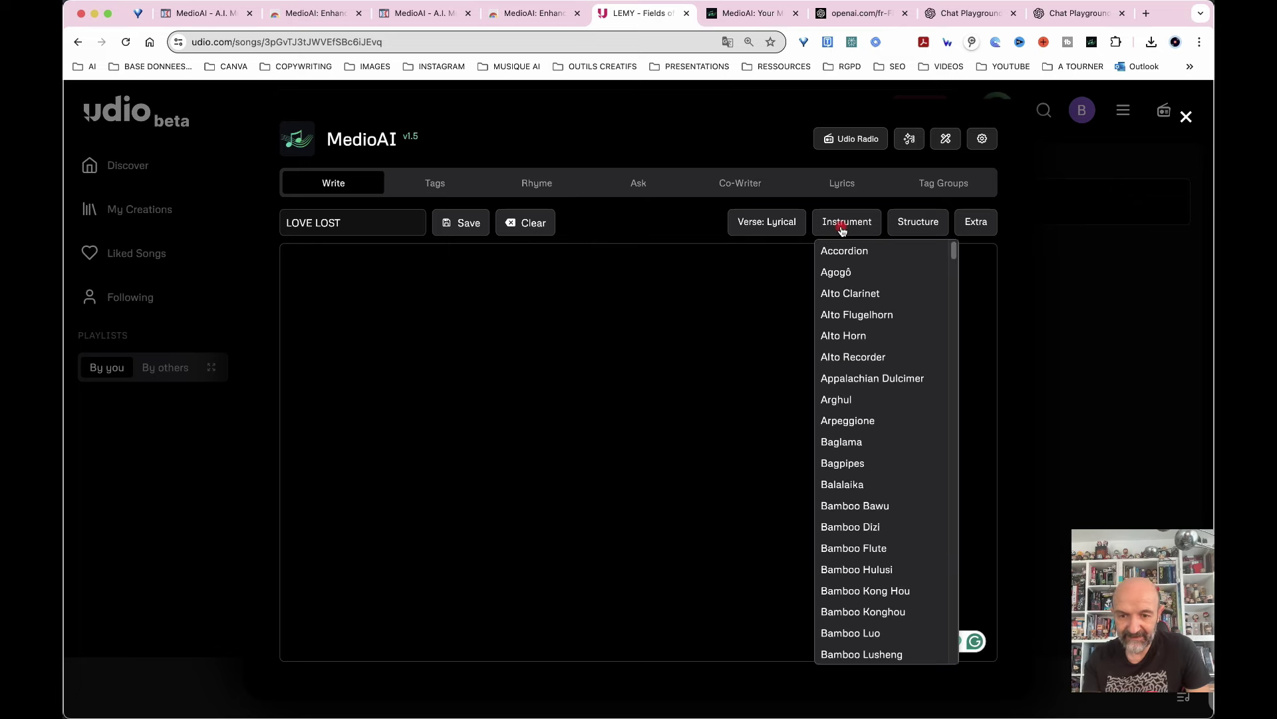
scroll(856, 476, "down", 10)
scroll(860, 490, "down", 20)
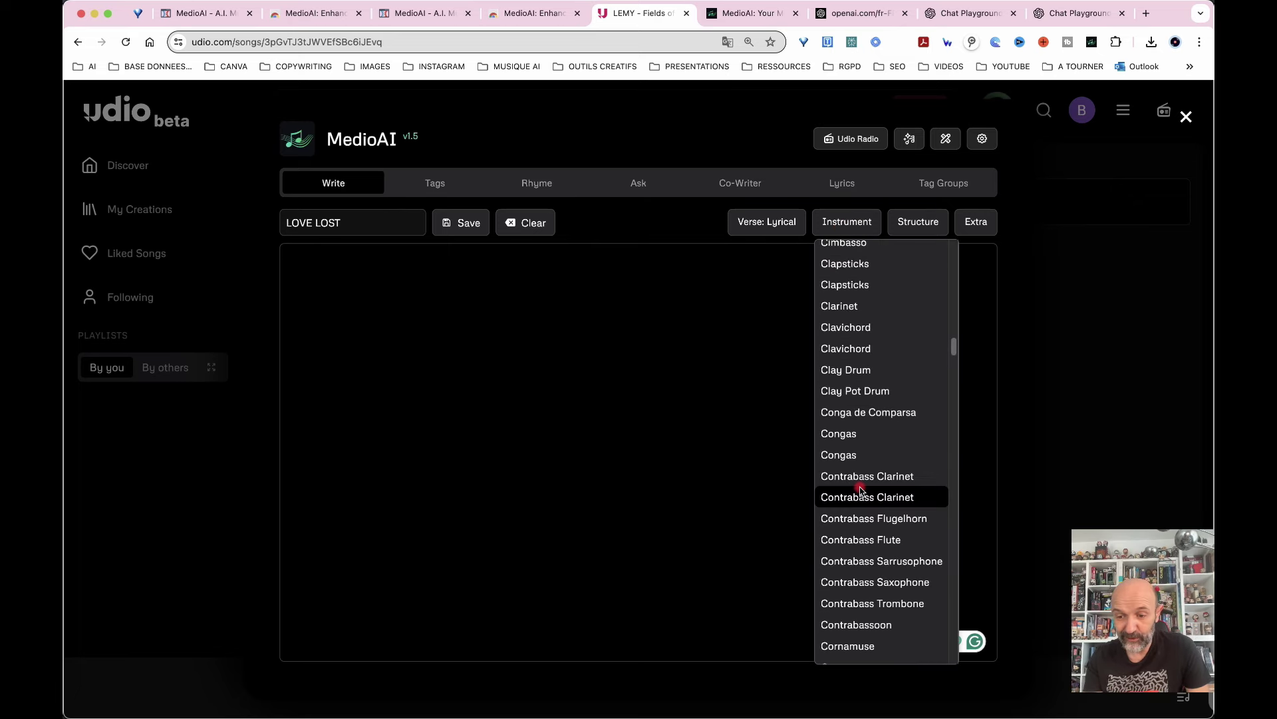
scroll(861, 490, "down", 10)
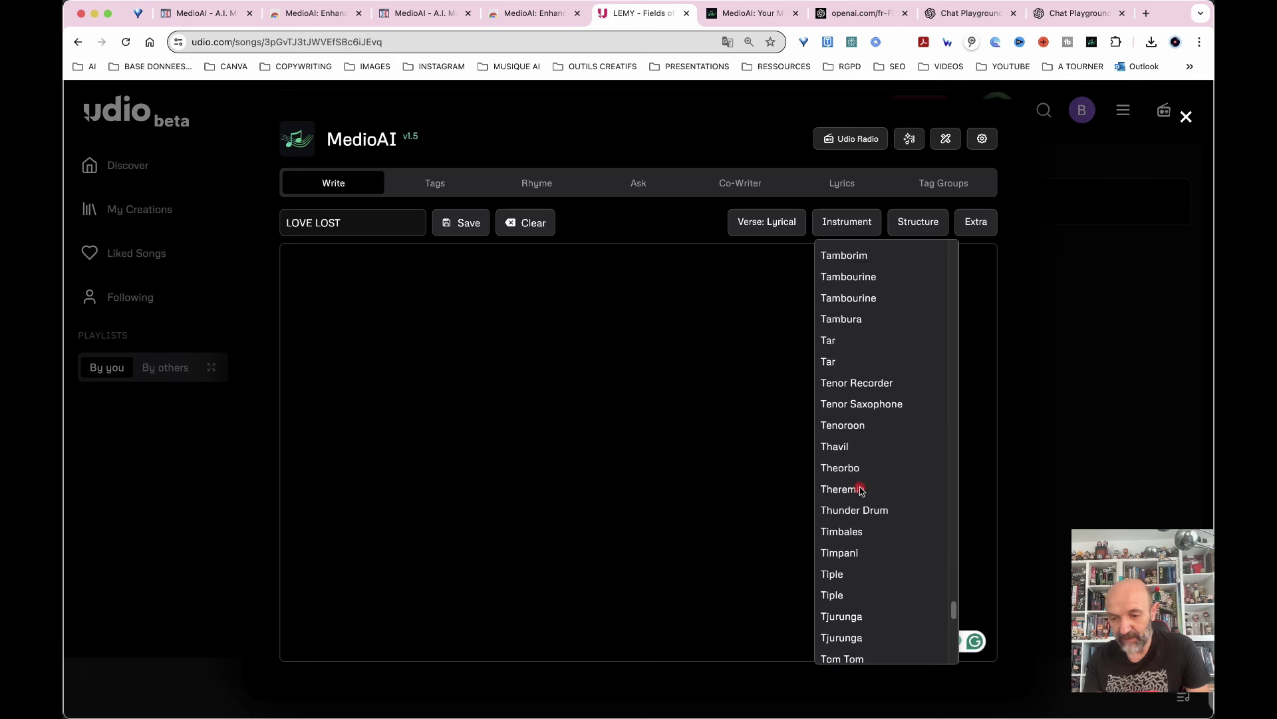
scroll(860, 490, "up", 20)
scroll(860, 491, "up", 15)
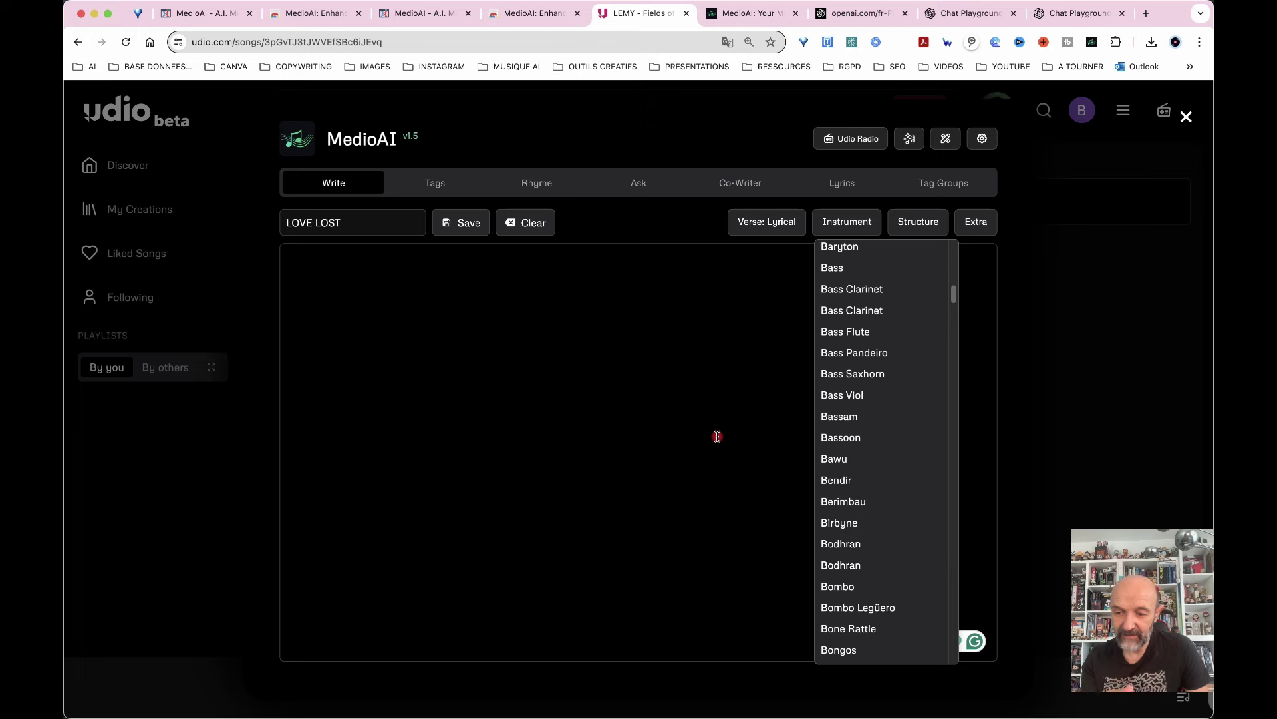
left_click(718, 437)
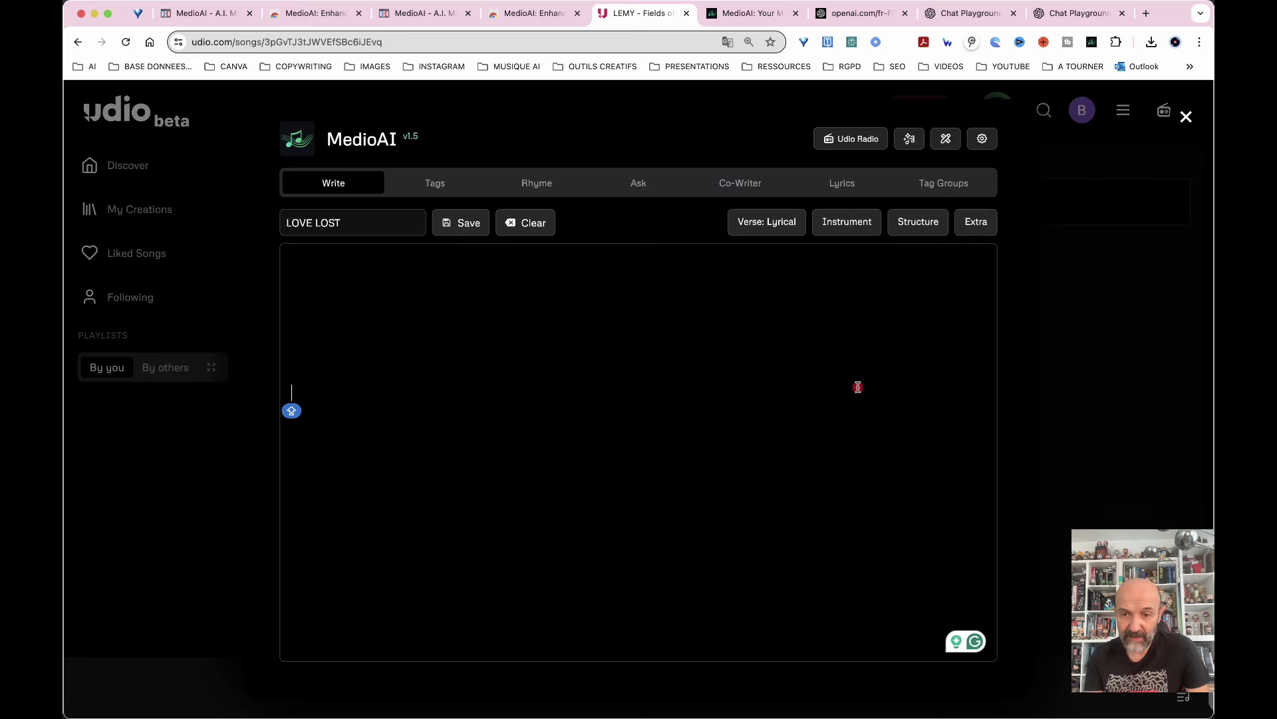
Browse the available song structures and the extra sound-effect tags without inserting any.
left_click(920, 229)
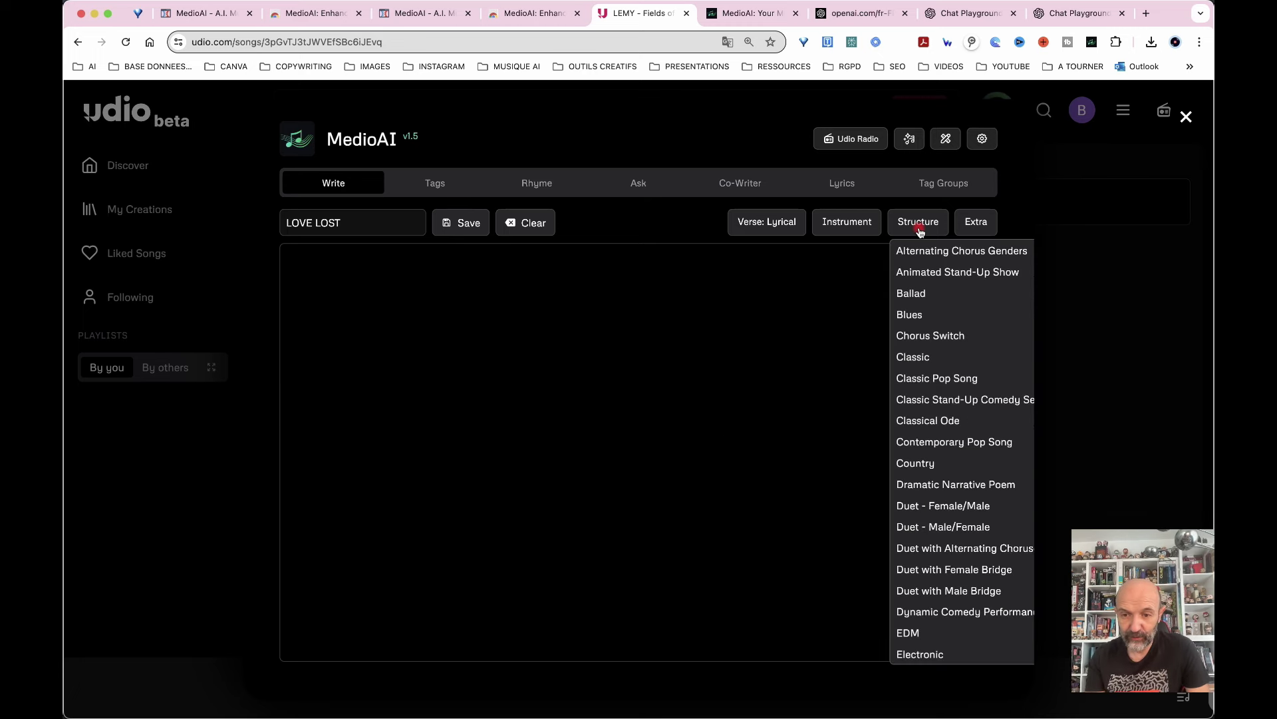
scroll(958, 532, "down", 5)
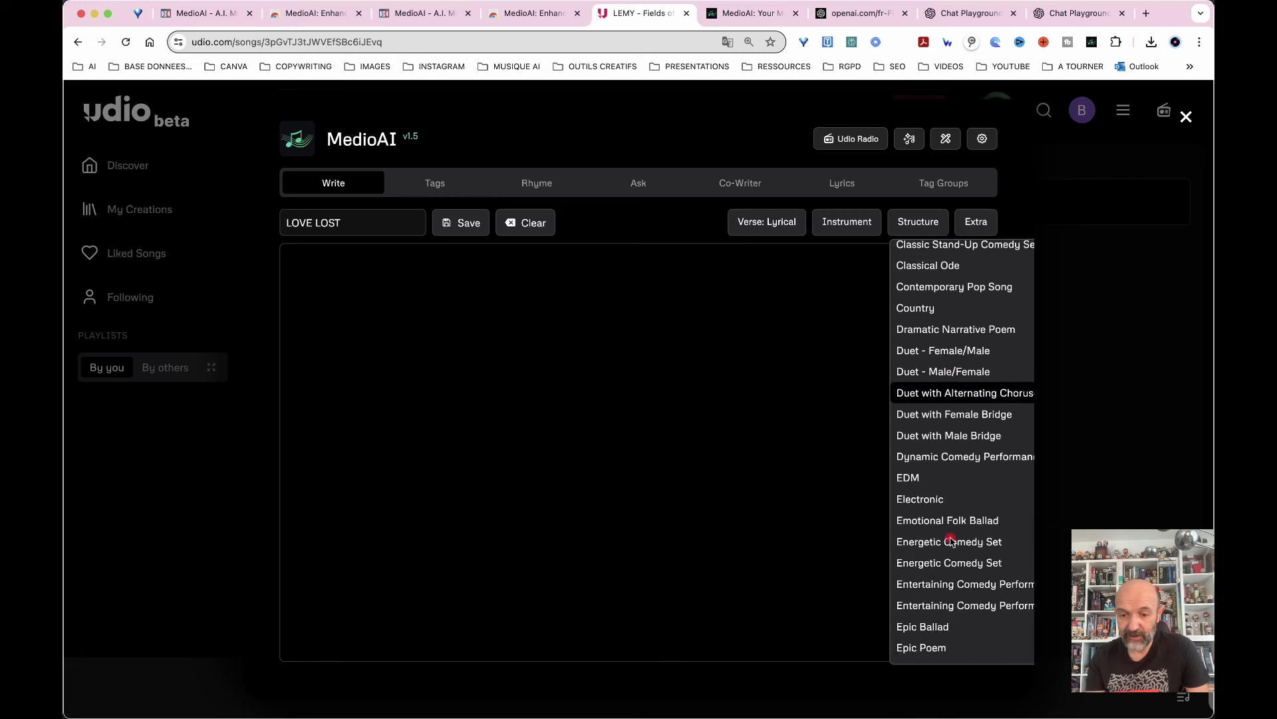
scroll(951, 541, "down", 6)
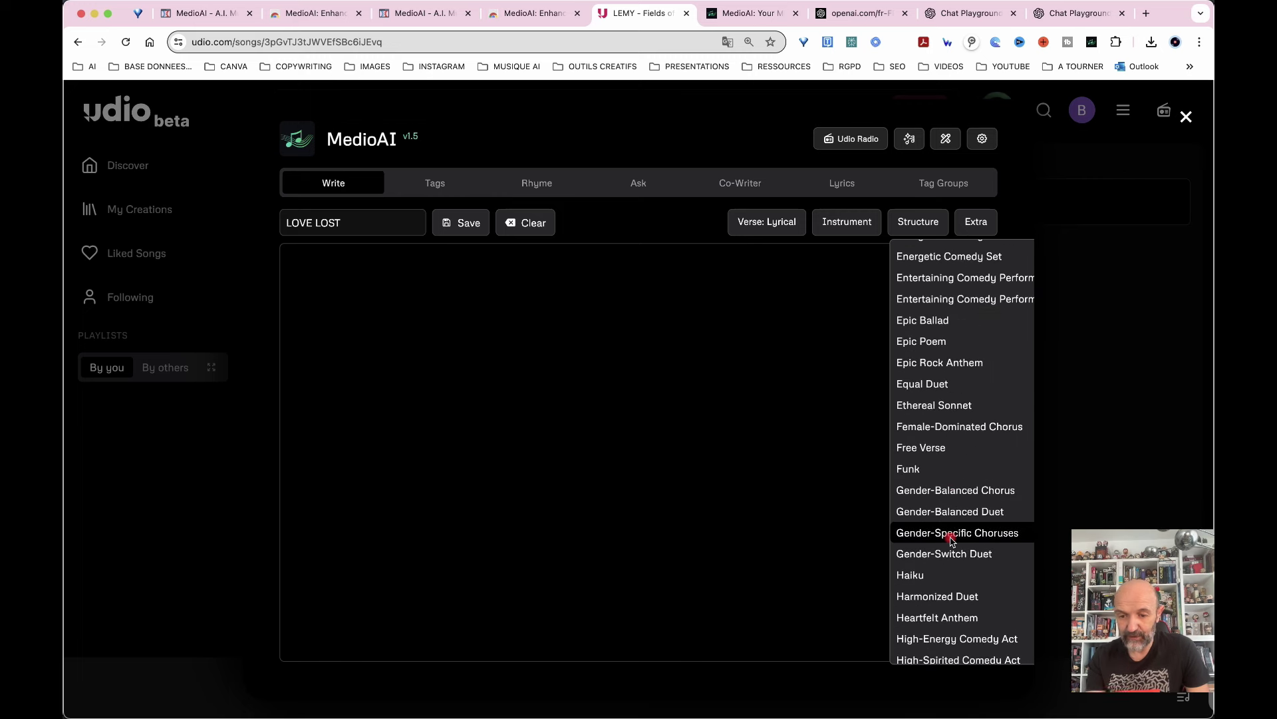
left_click(738, 422)
left_click(978, 225)
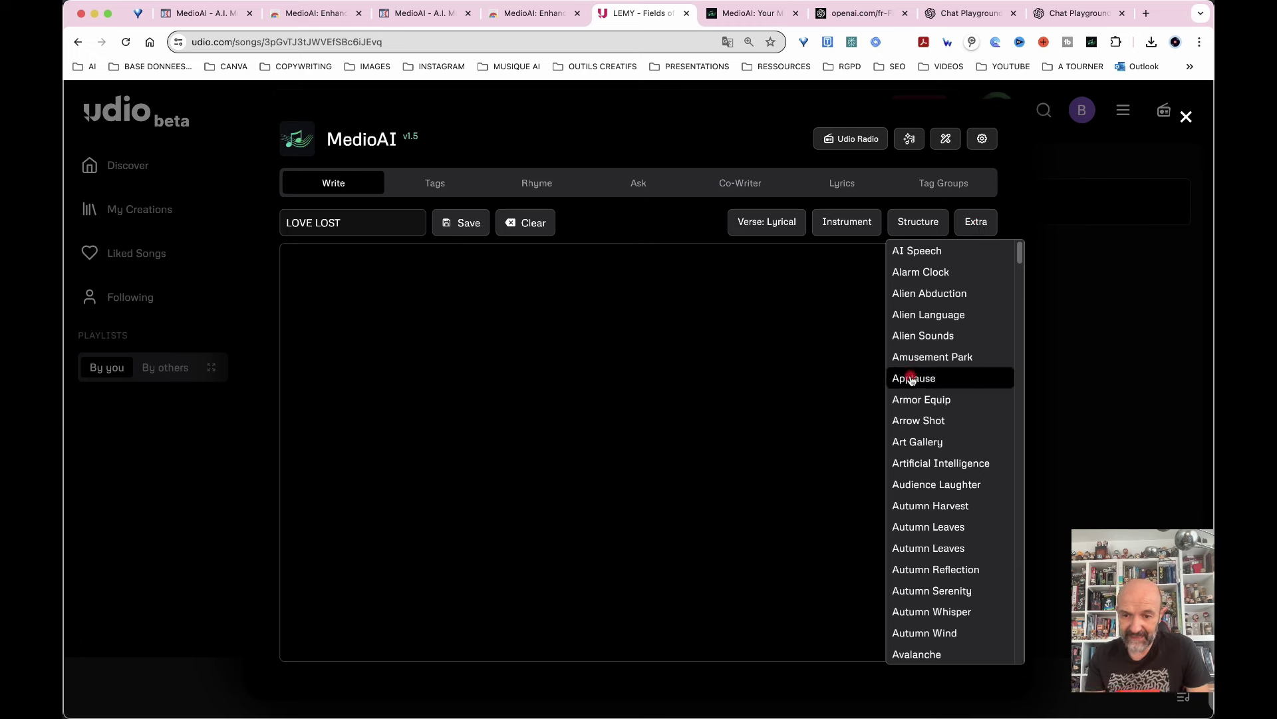
scroll(941, 486, "down", 4)
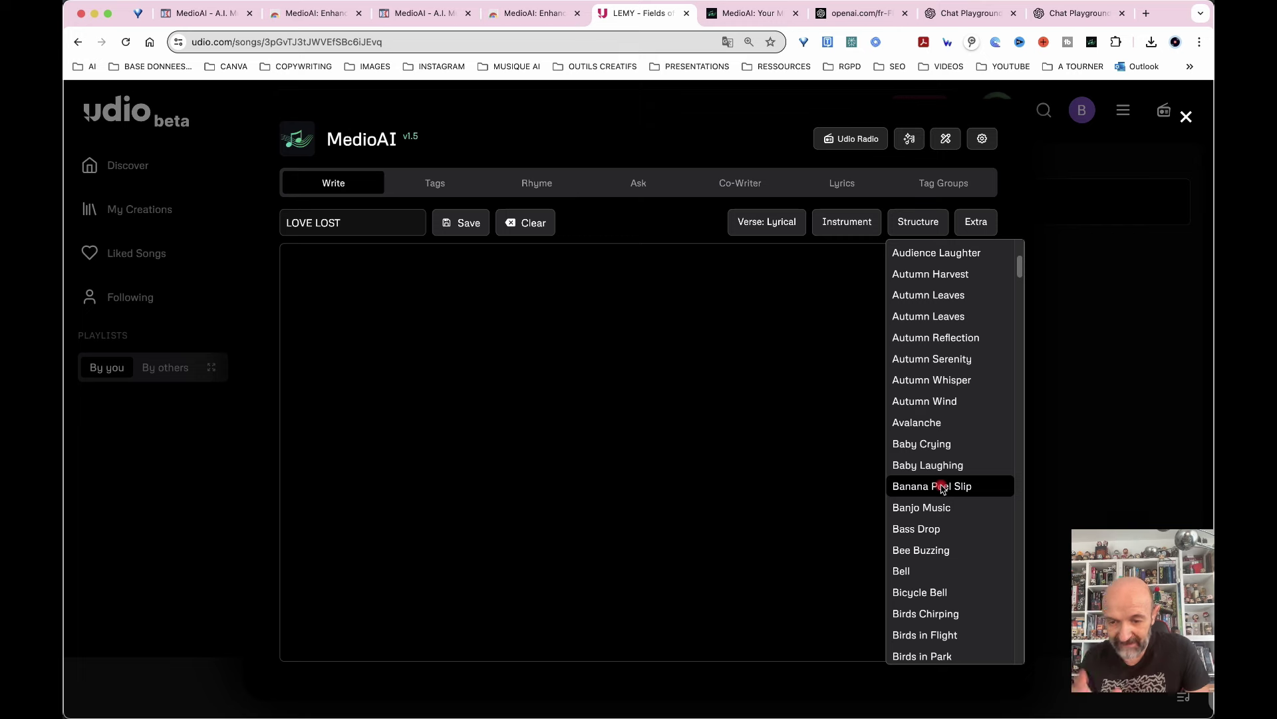
scroll(941, 487, "down", 15)
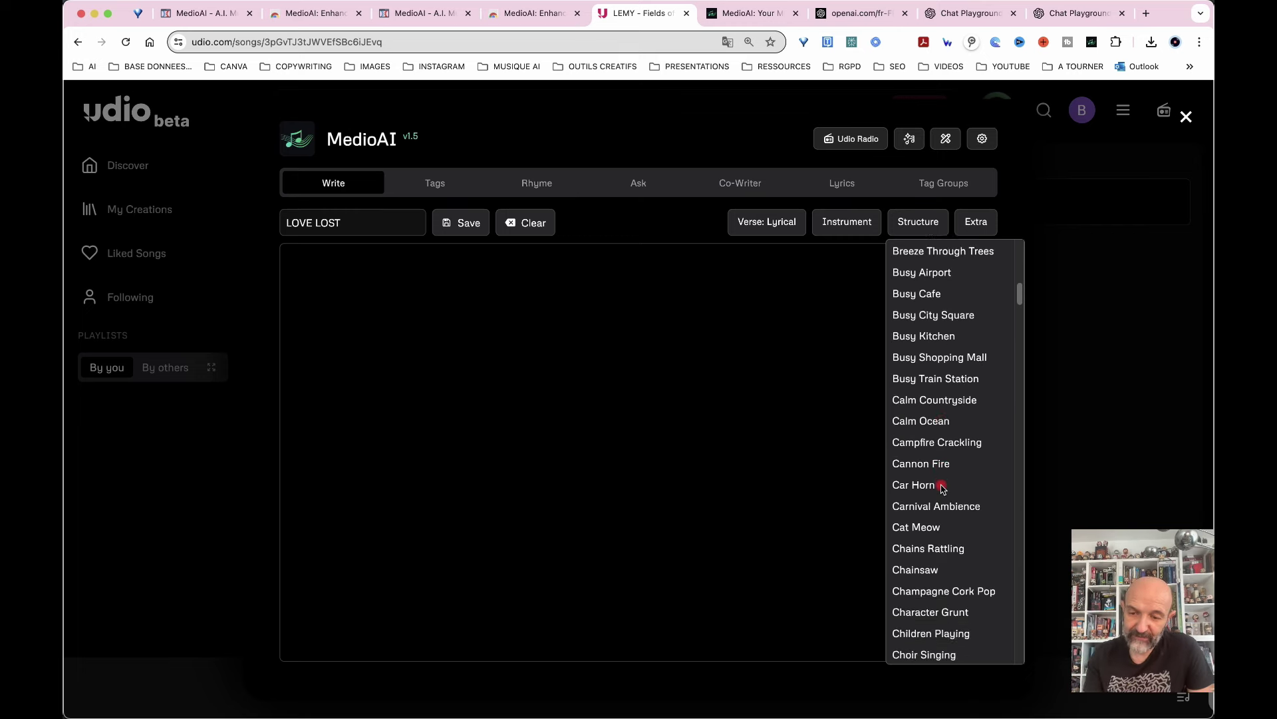
scroll(941, 488, "down", 10)
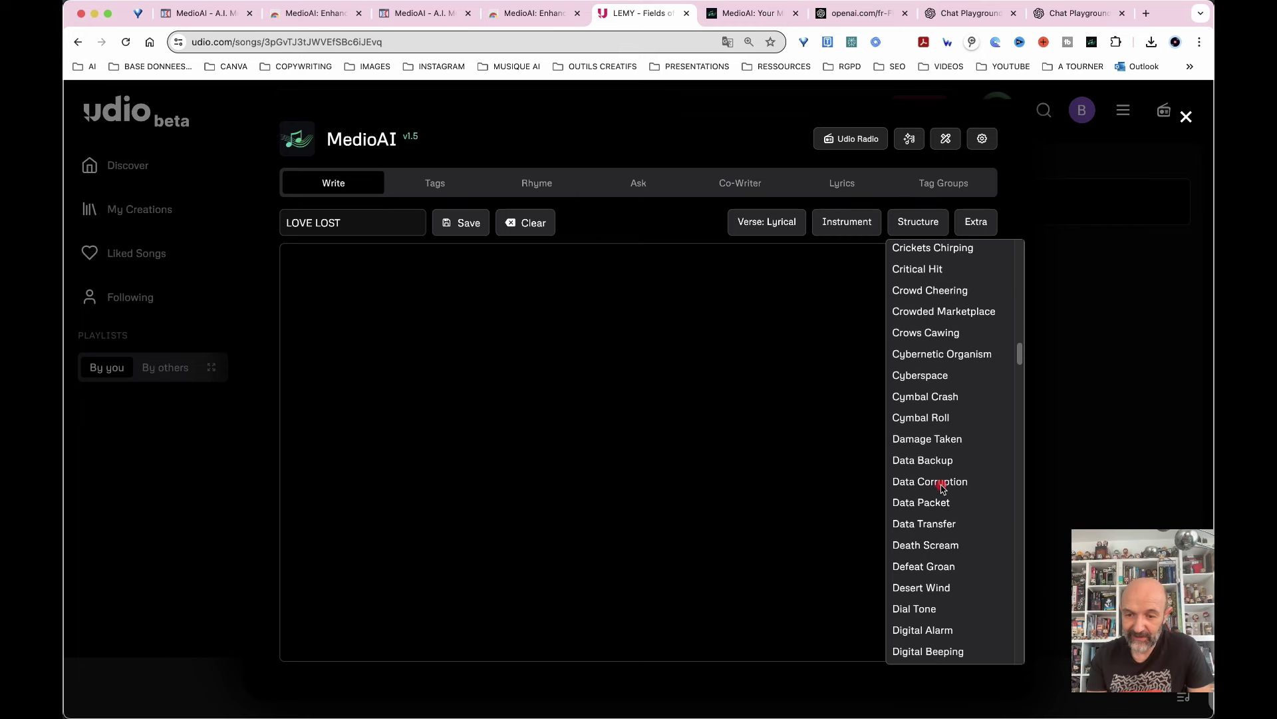
scroll(941, 488, "down", 8)
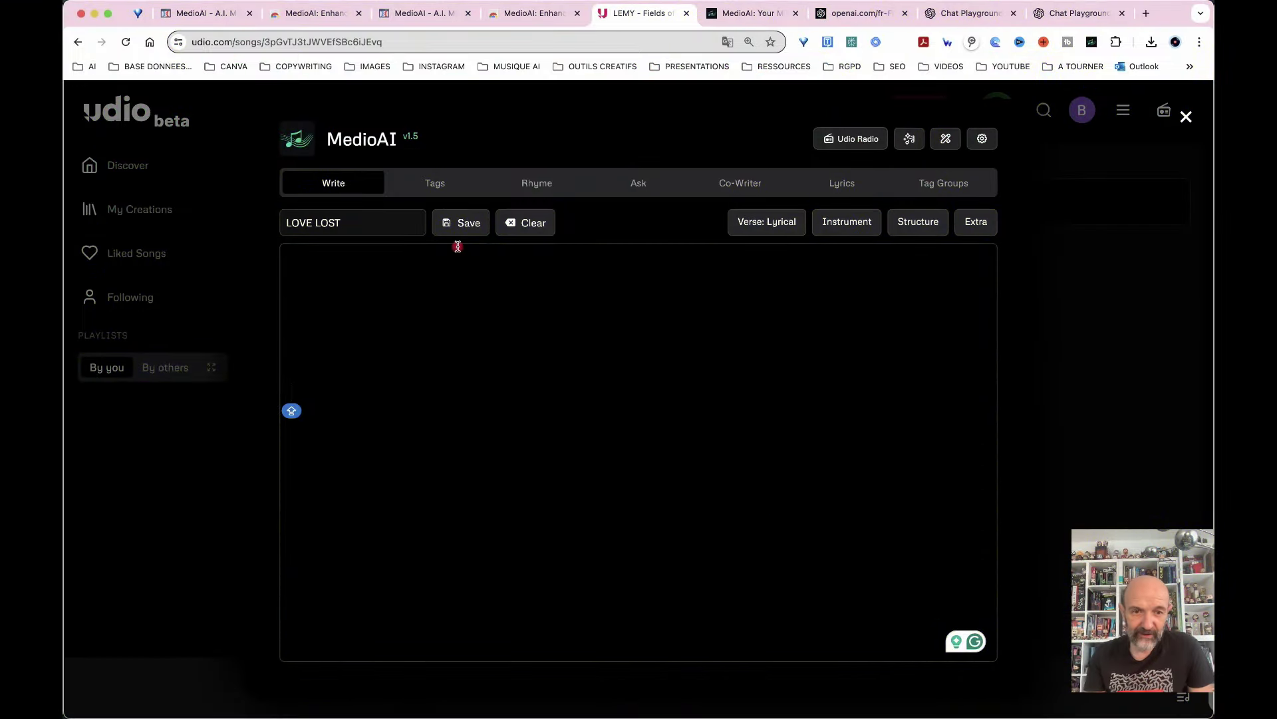
Add the Bossa Nova Jazz genre tag to the tags prompt and remove the David Gilmour tag from it.
left_click(439, 187)
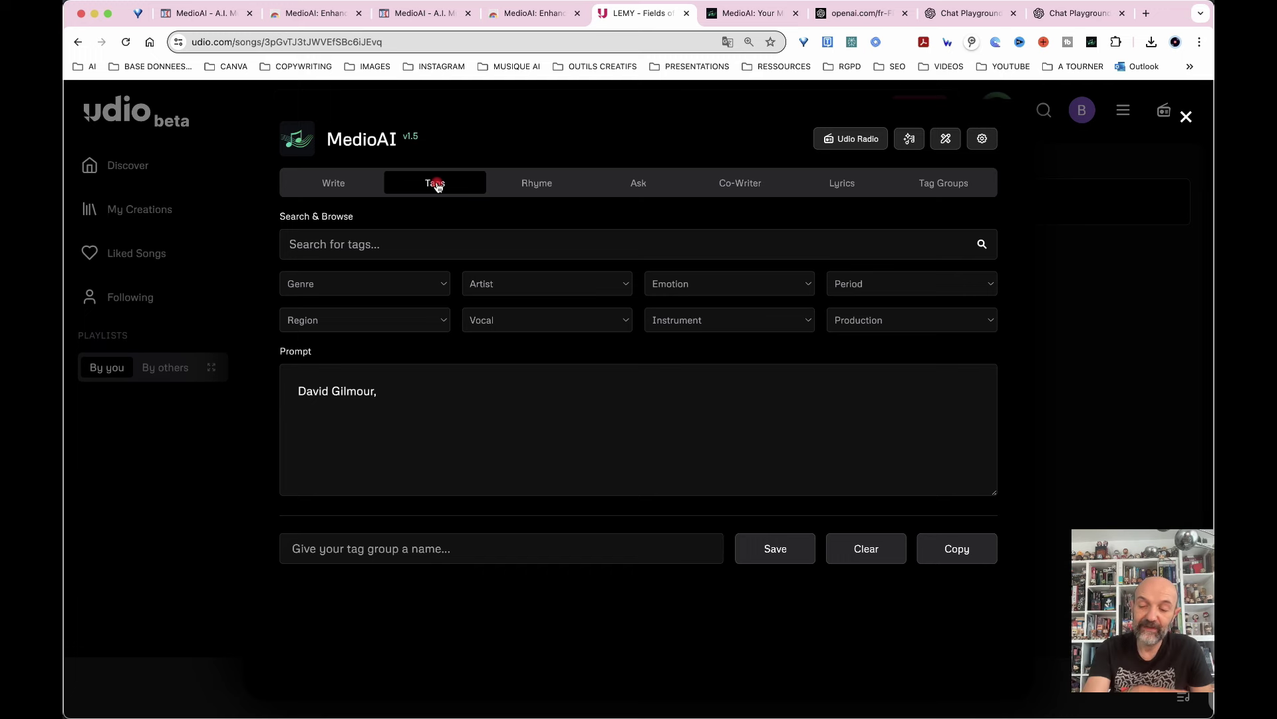
left_click(445, 286)
scroll(393, 651, "down", 12)
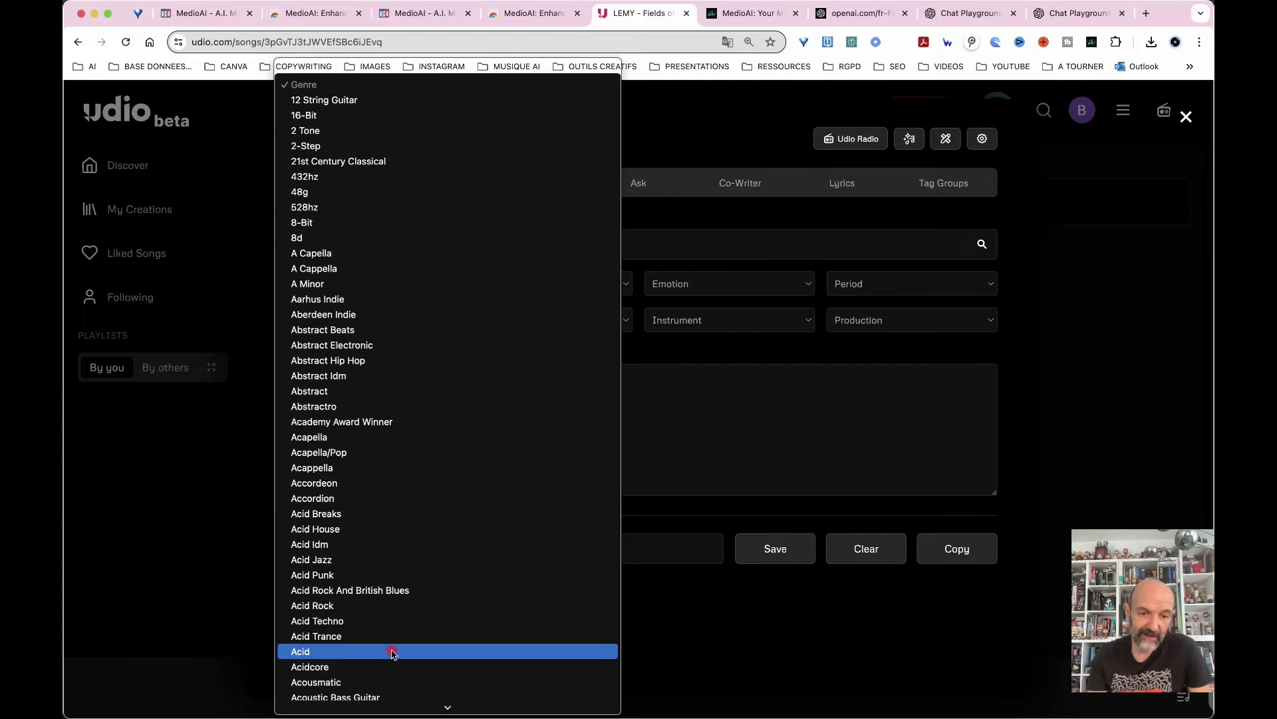
scroll(393, 653, "down", 20)
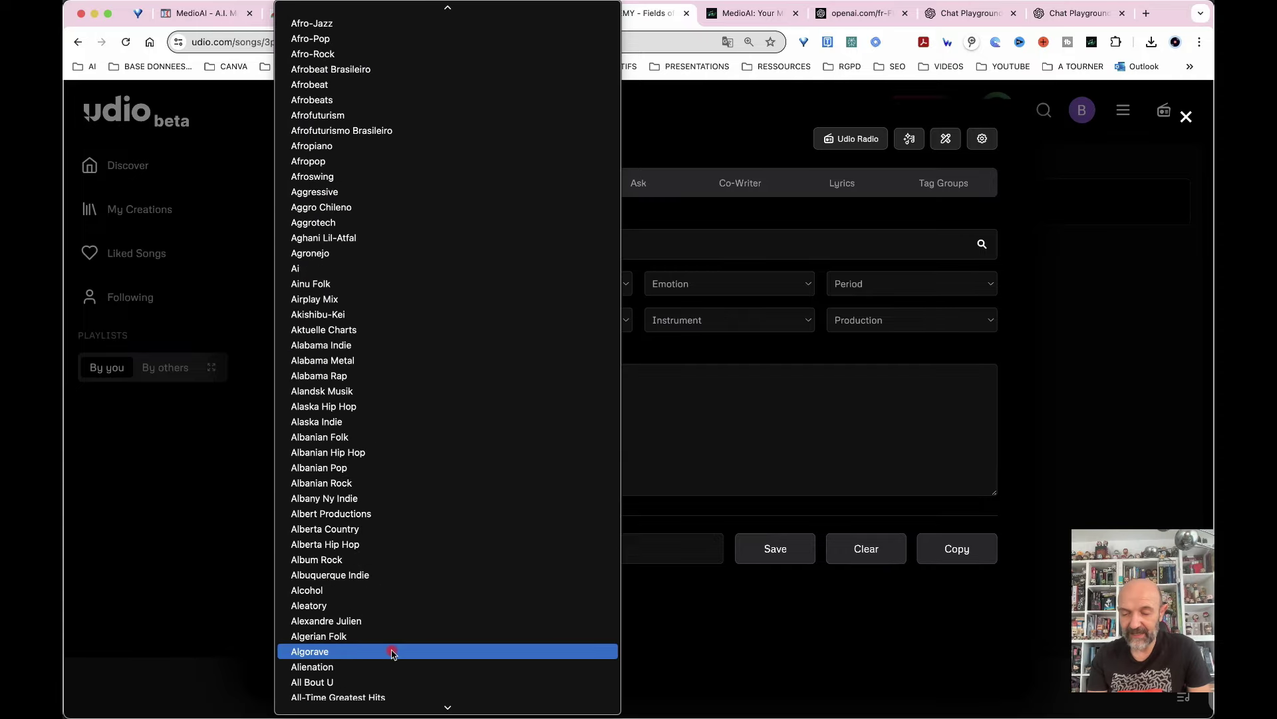
scroll(393, 653, "down", 3)
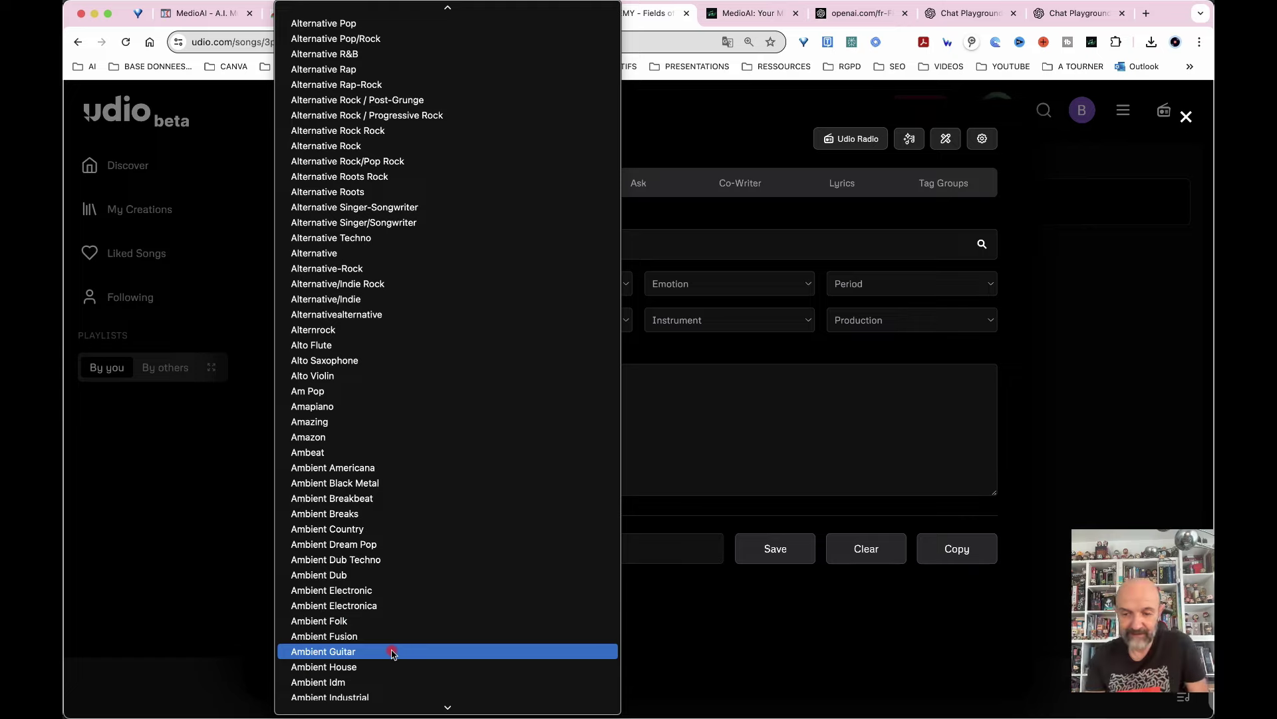
scroll(394, 653, "down", 20)
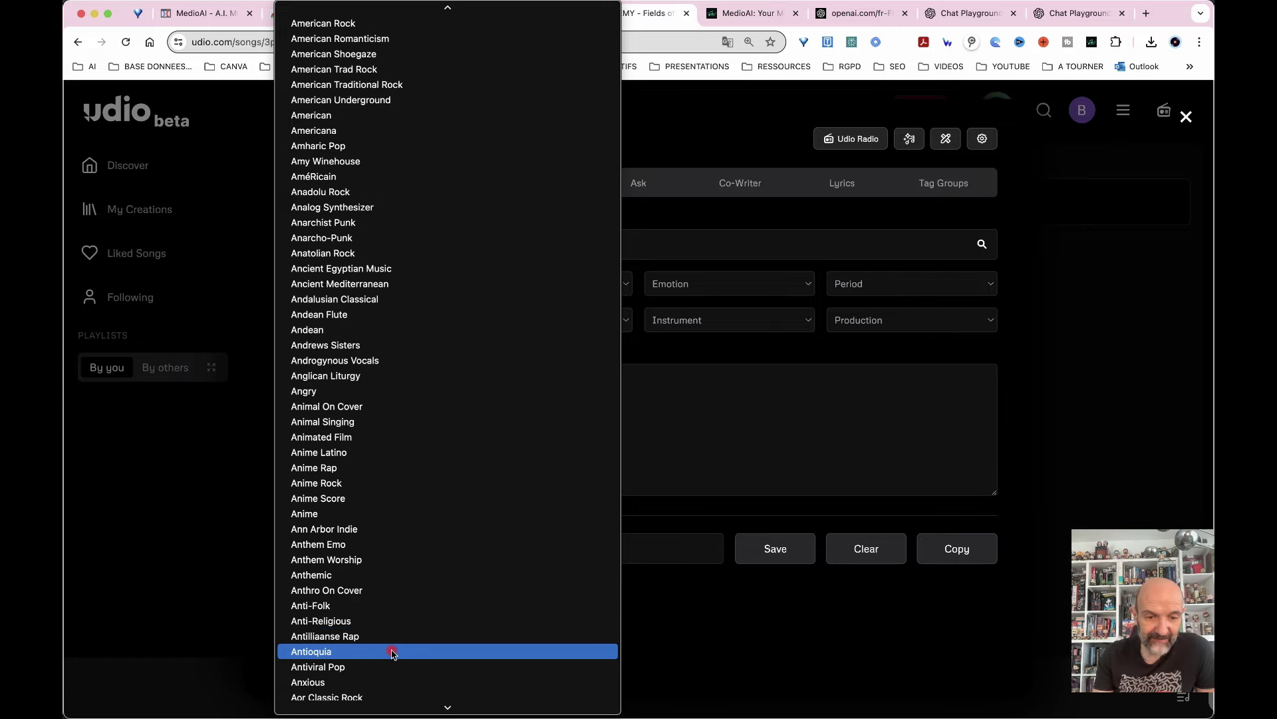
scroll(393, 653, "down", 20)
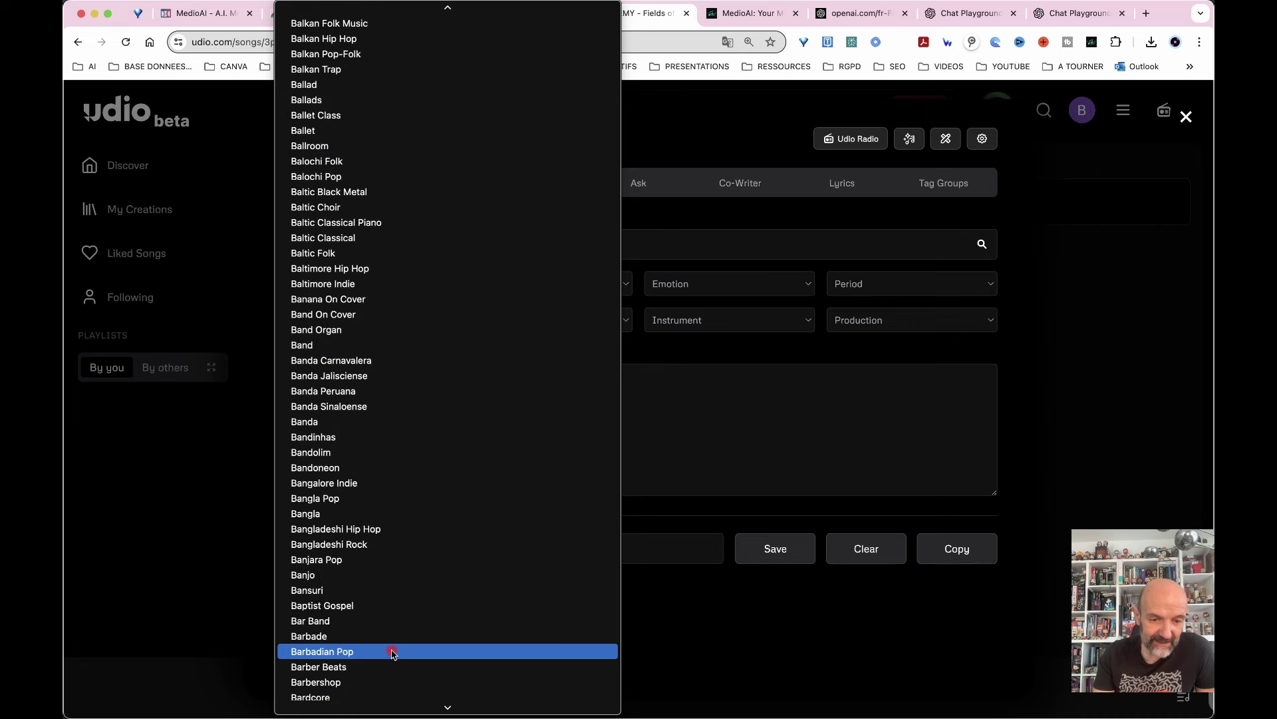
scroll(393, 653, "down", 6)
scroll(393, 653, "down", 20)
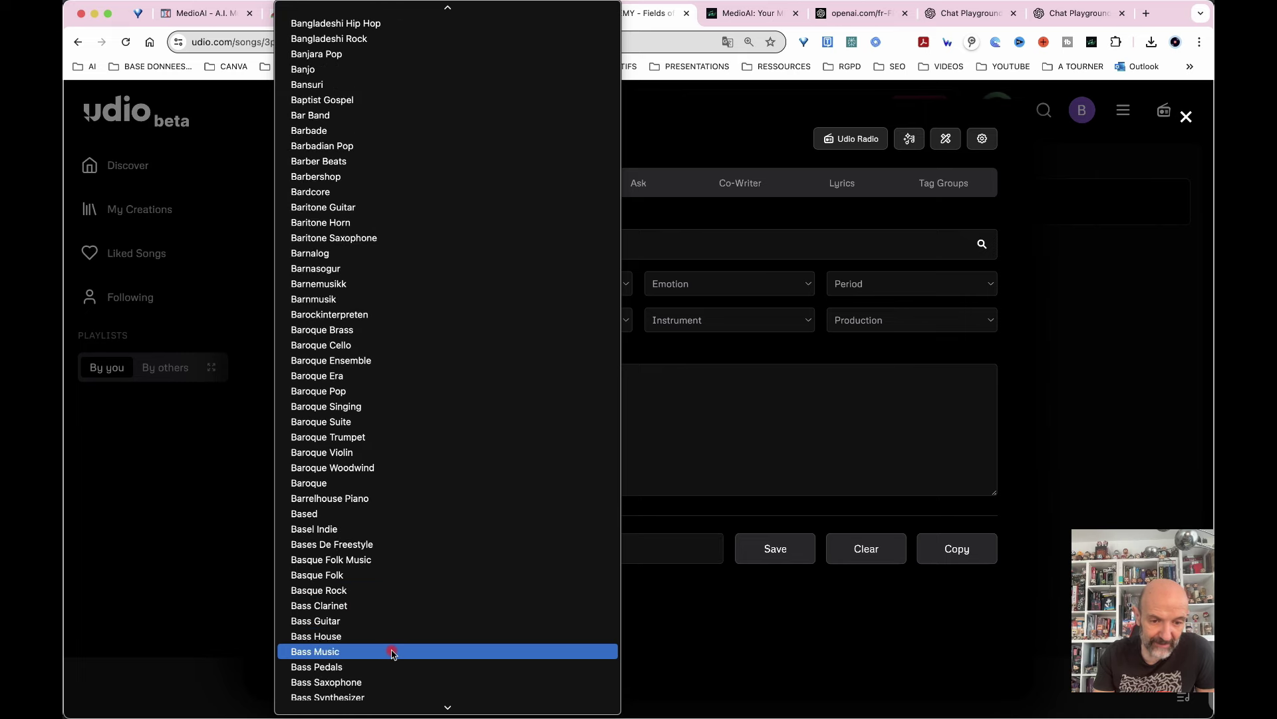
scroll(568, 551, "down", 20)
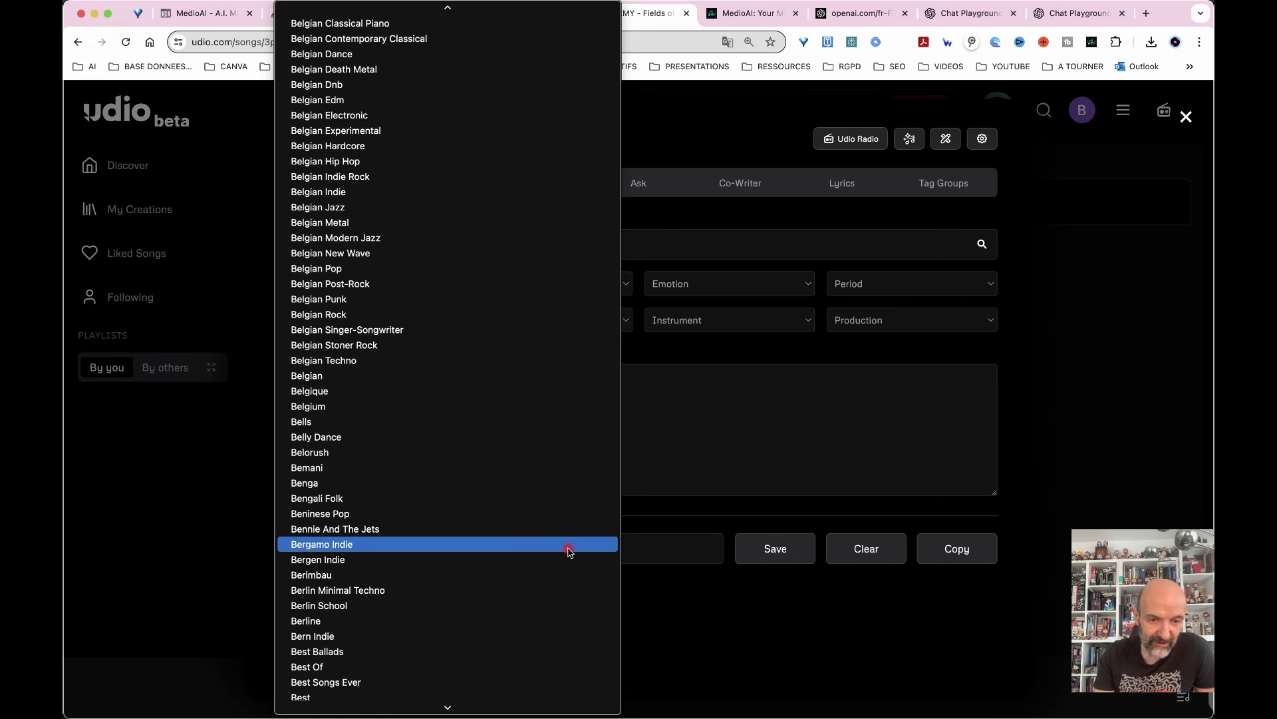
scroll(569, 551, "down", 15)
scroll(569, 551, "down", 20)
scroll(568, 551, "down", 20)
scroll(568, 551, "up", 20)
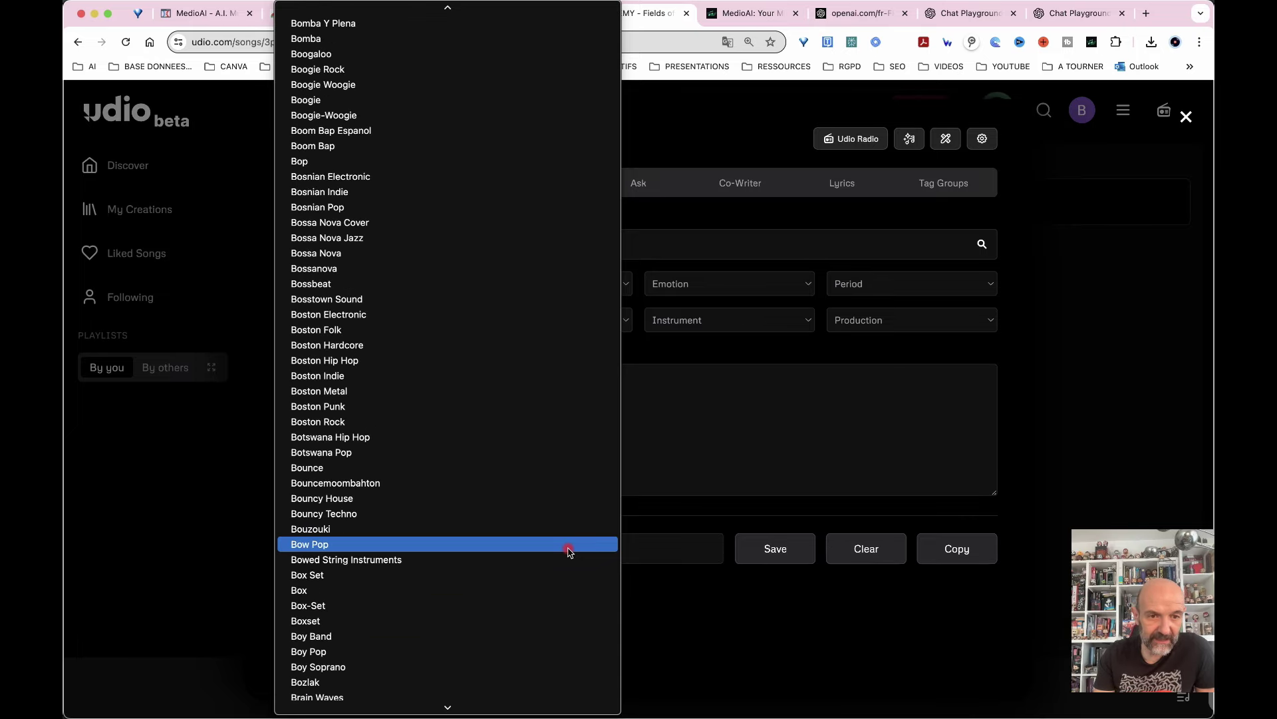
scroll(569, 551, "up", 1)
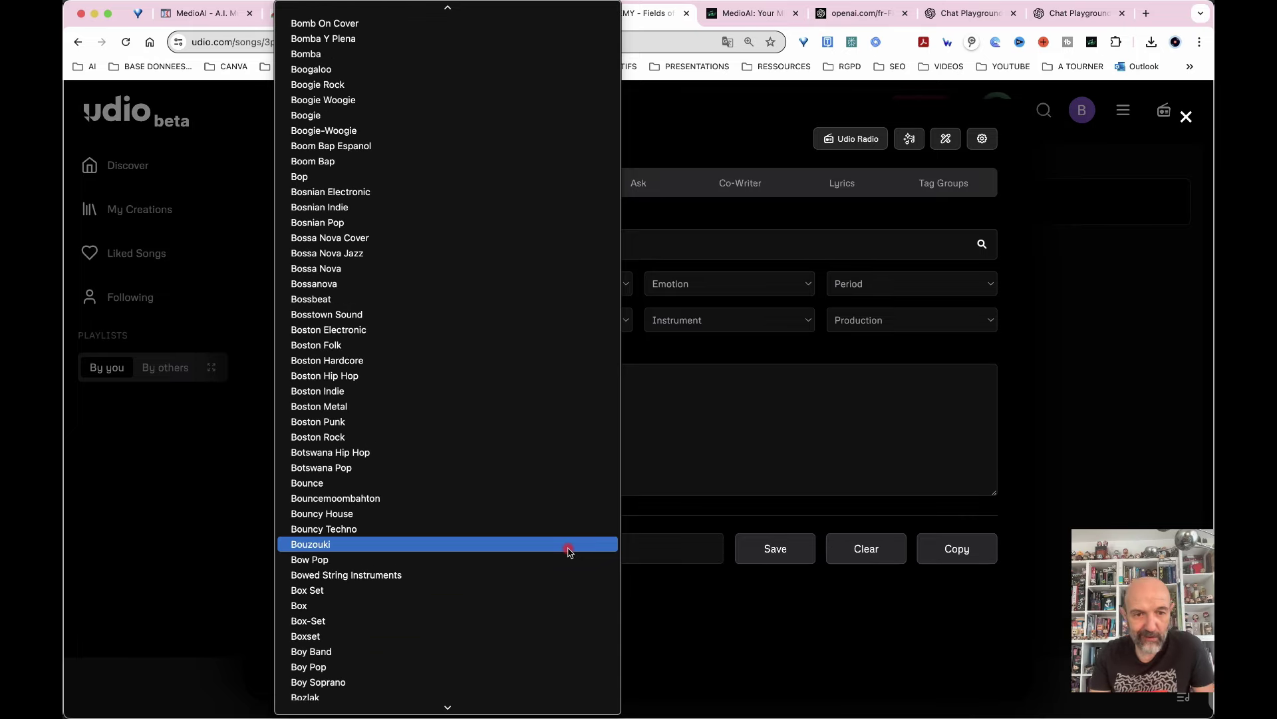
left_click(352, 253)
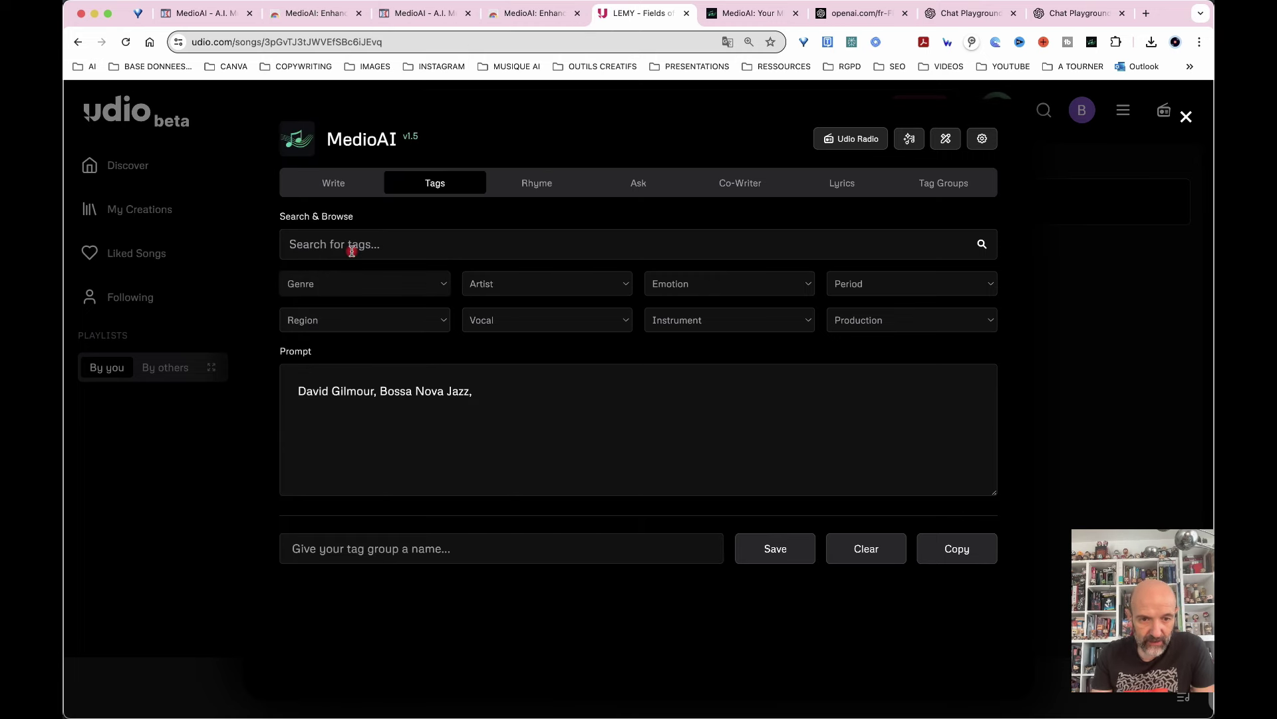
left_click(371, 392, "shift")
key("Return")
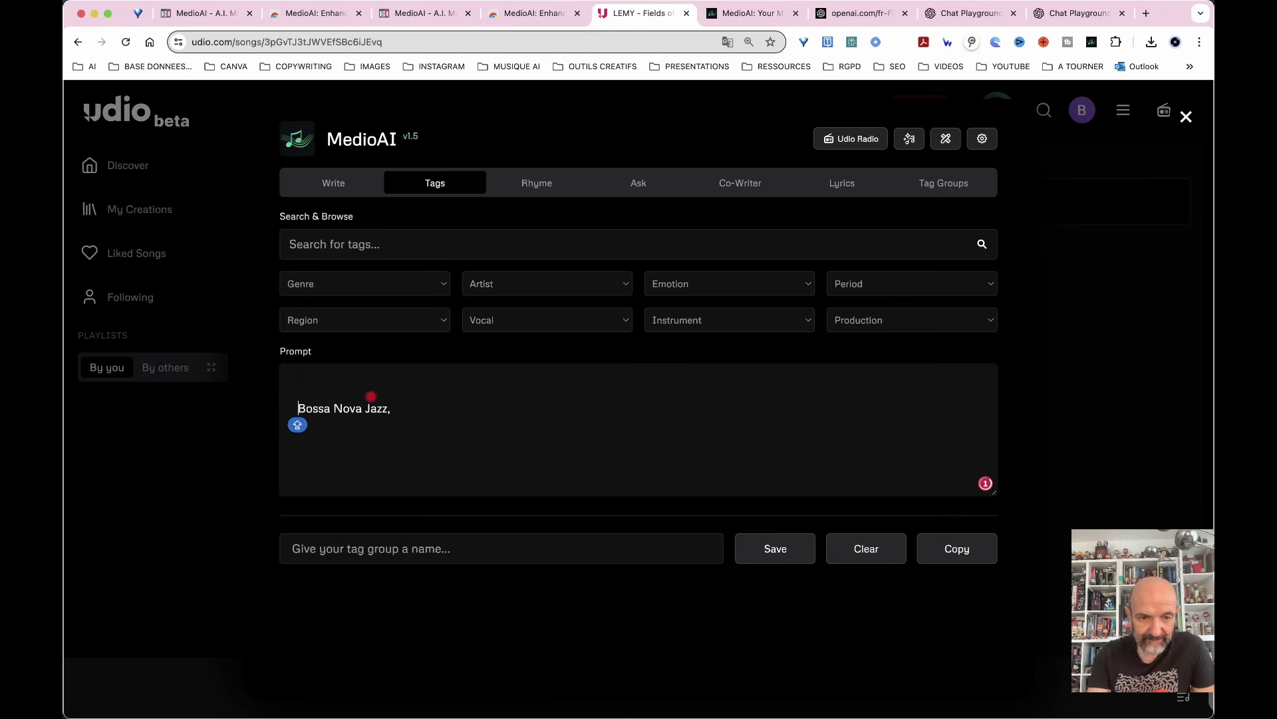
Add the Brazil region tag to the tags prompt after Bossa Nova Jazz.
left_click(442, 322)
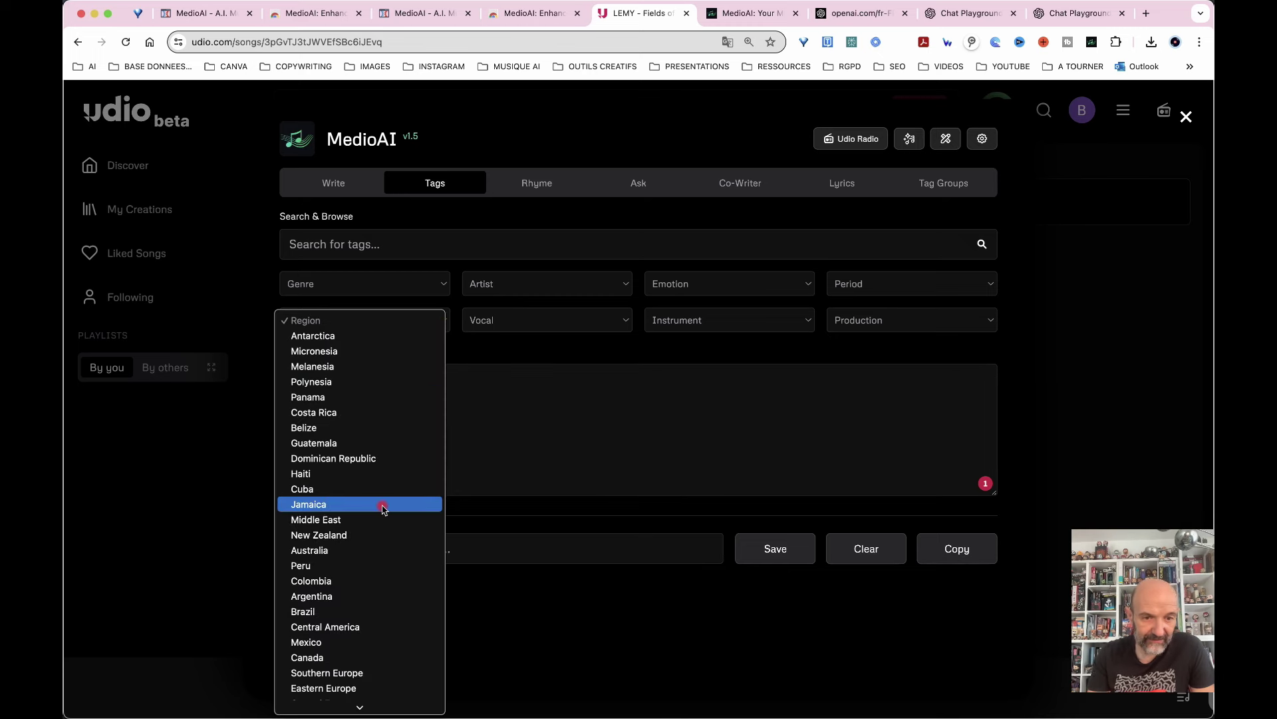
scroll(383, 509, "down", 5)
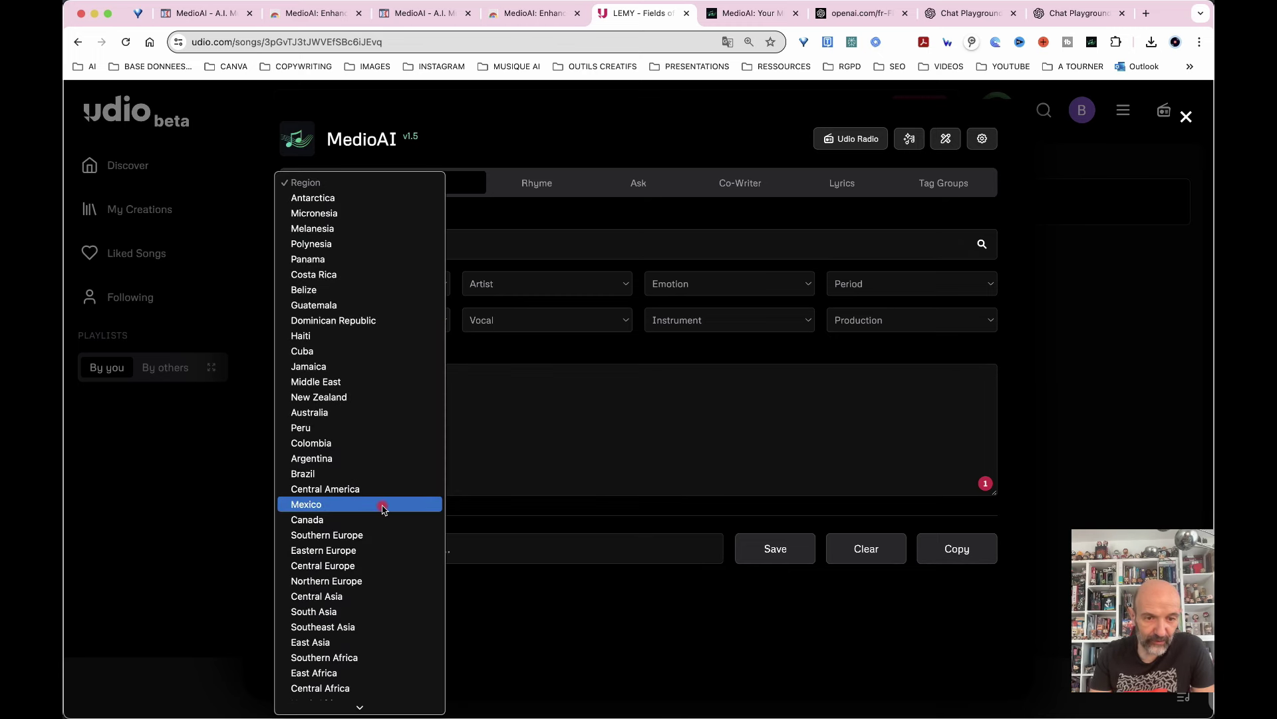
scroll(384, 509, "down", 2)
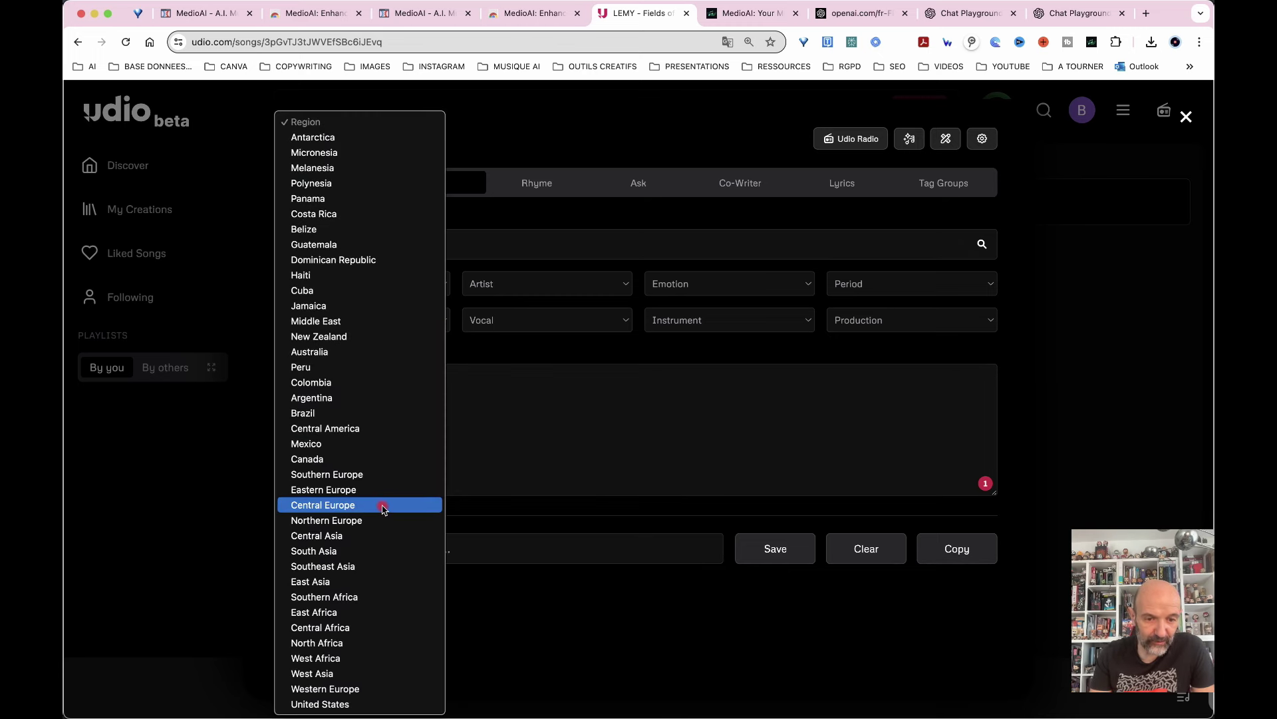
left_click(308, 413)
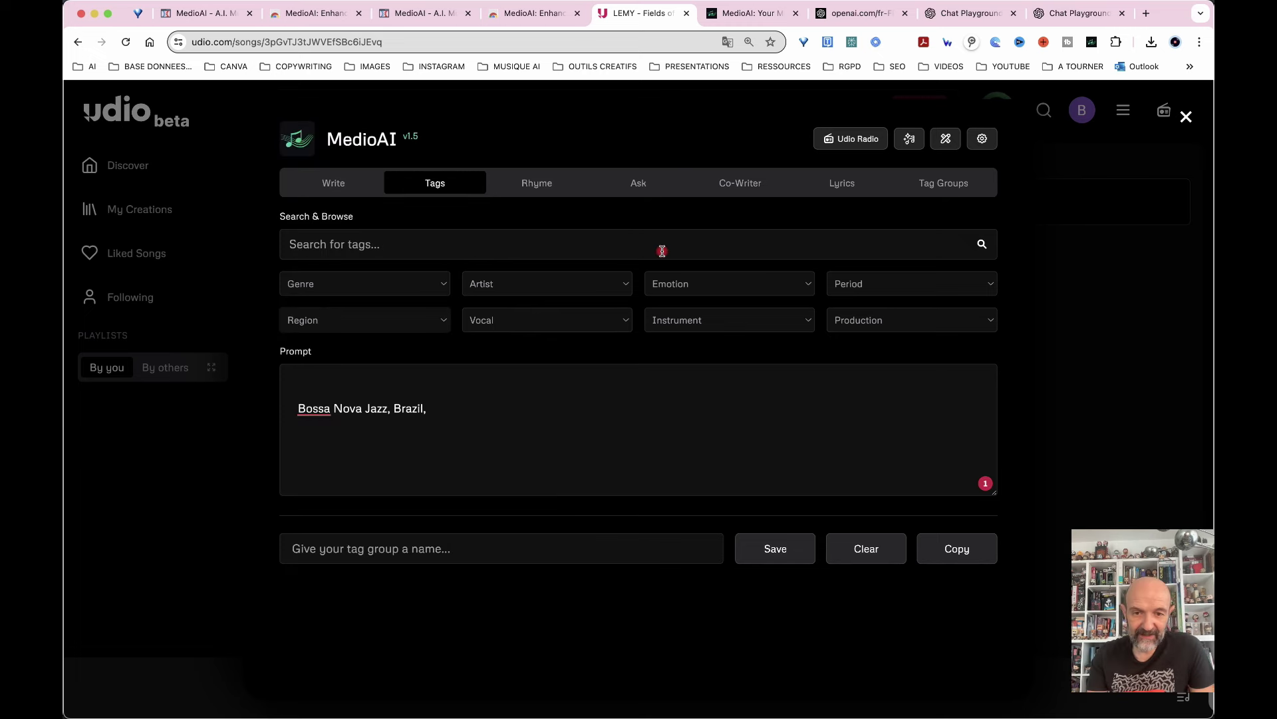
Find Burt Bacharach among the artist tags and add it to the tags prompt.
left_click(628, 287)
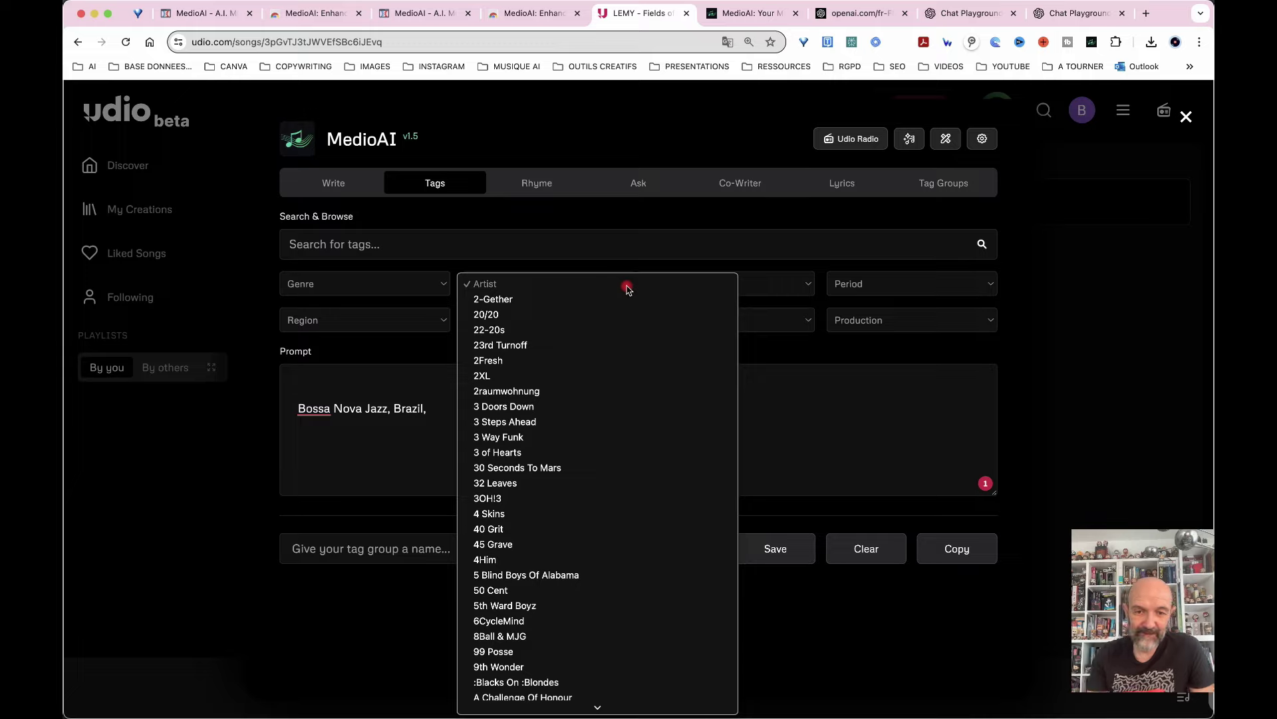
scroll(554, 560, "down", 20)
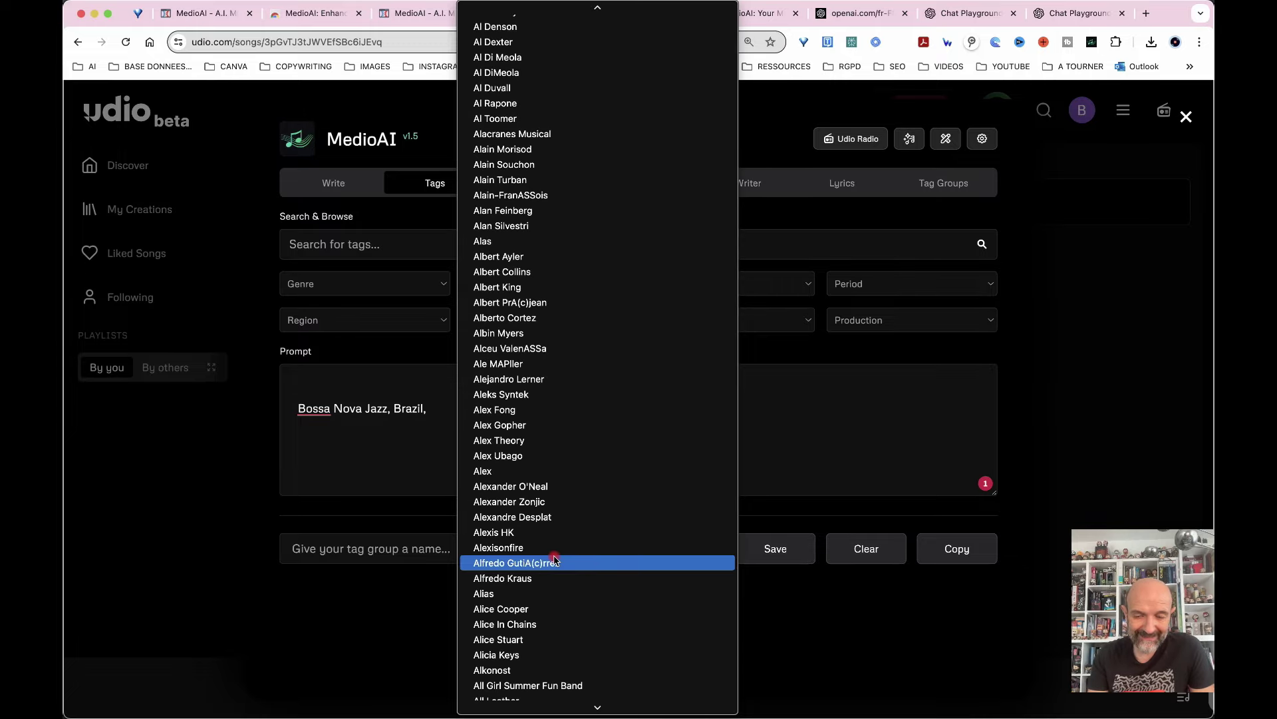
scroll(571, 622, "down", 20)
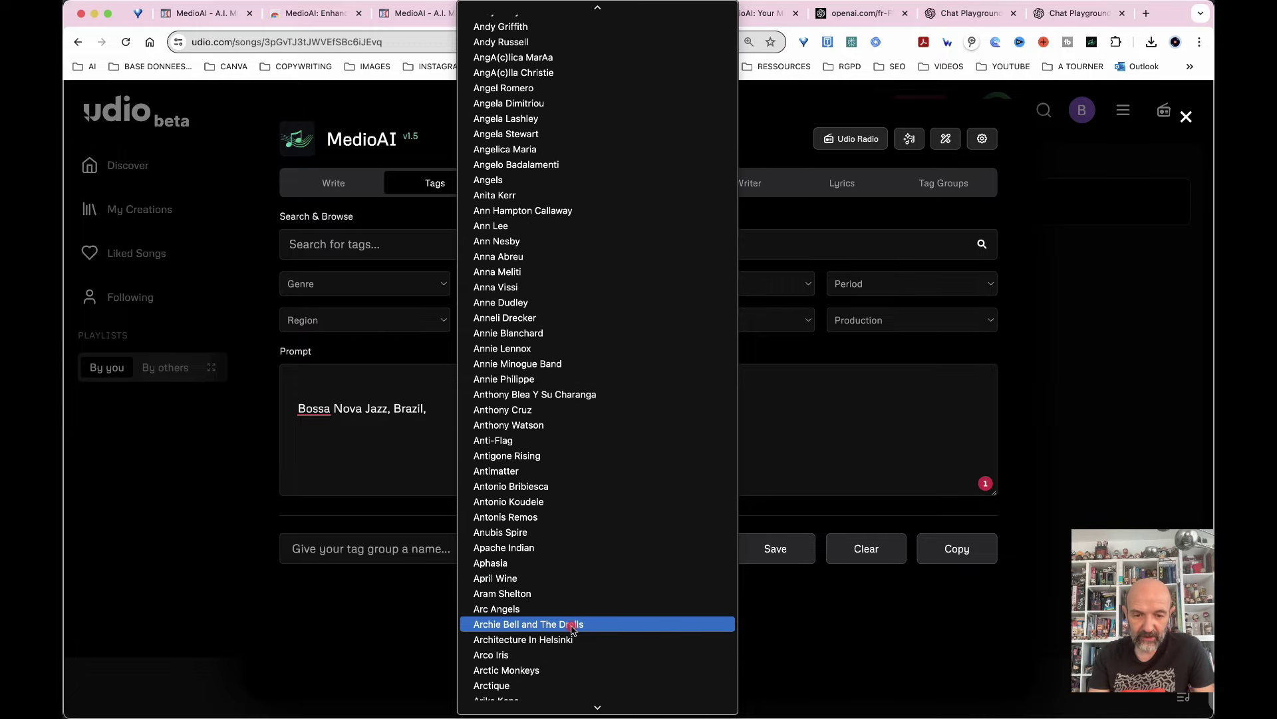
scroll(573, 629, "down", 2)
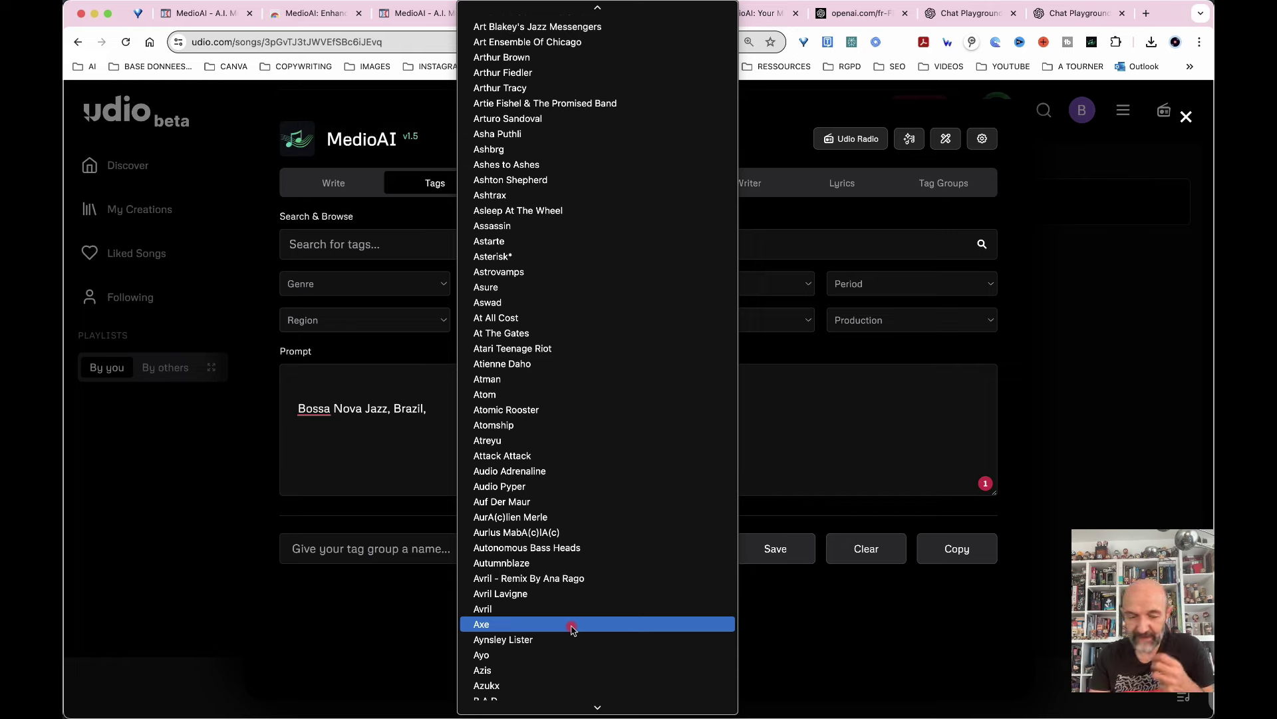
scroll(572, 628, "down", 20)
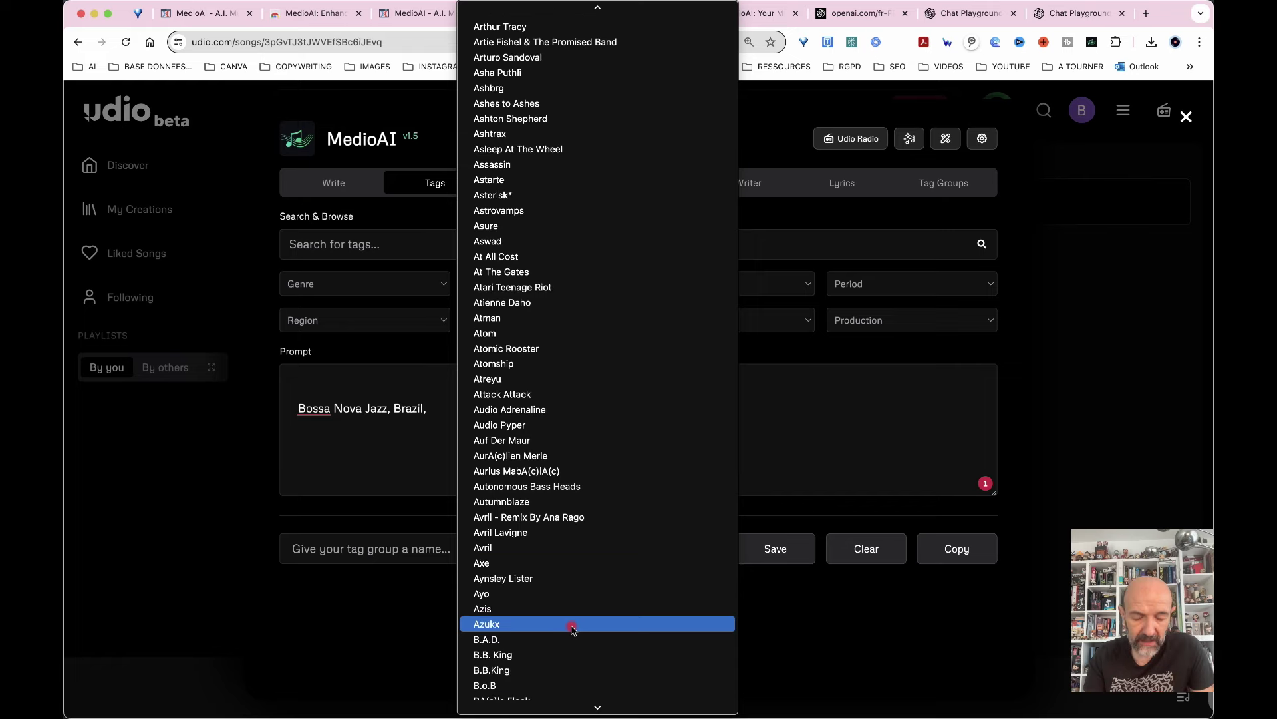
scroll(572, 629, "down", 8)
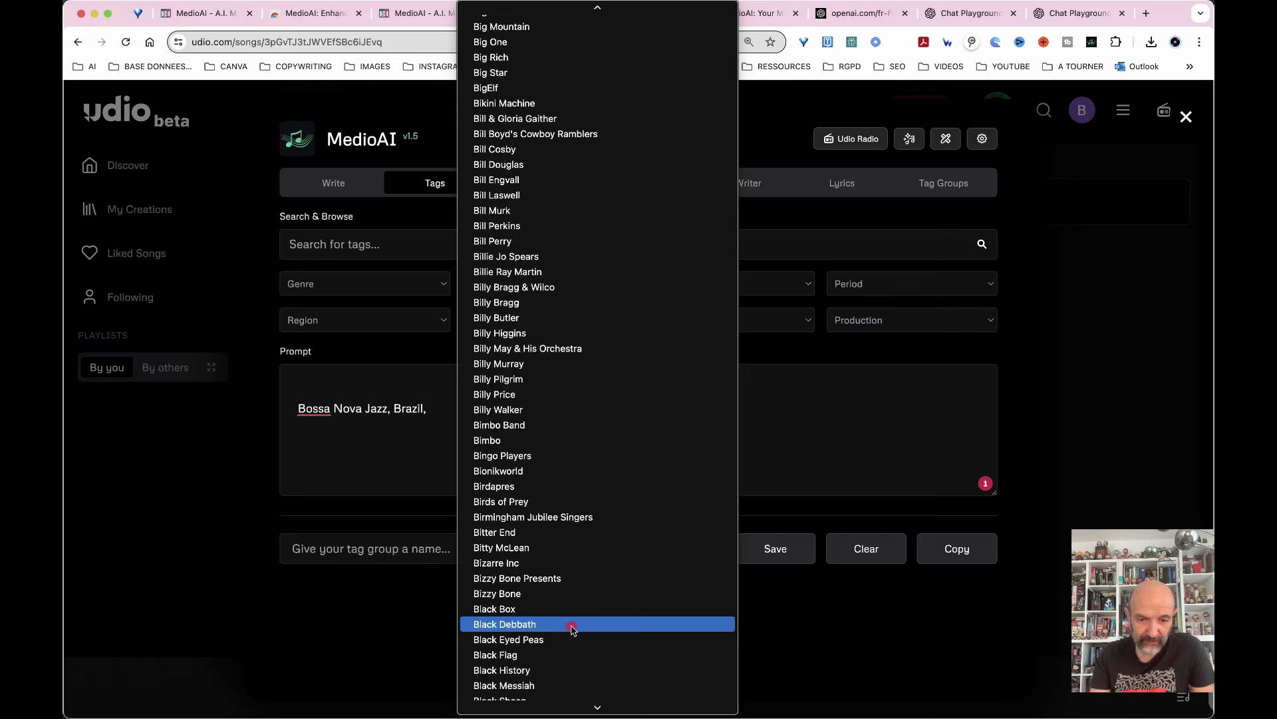
scroll(572, 628, "down", 18)
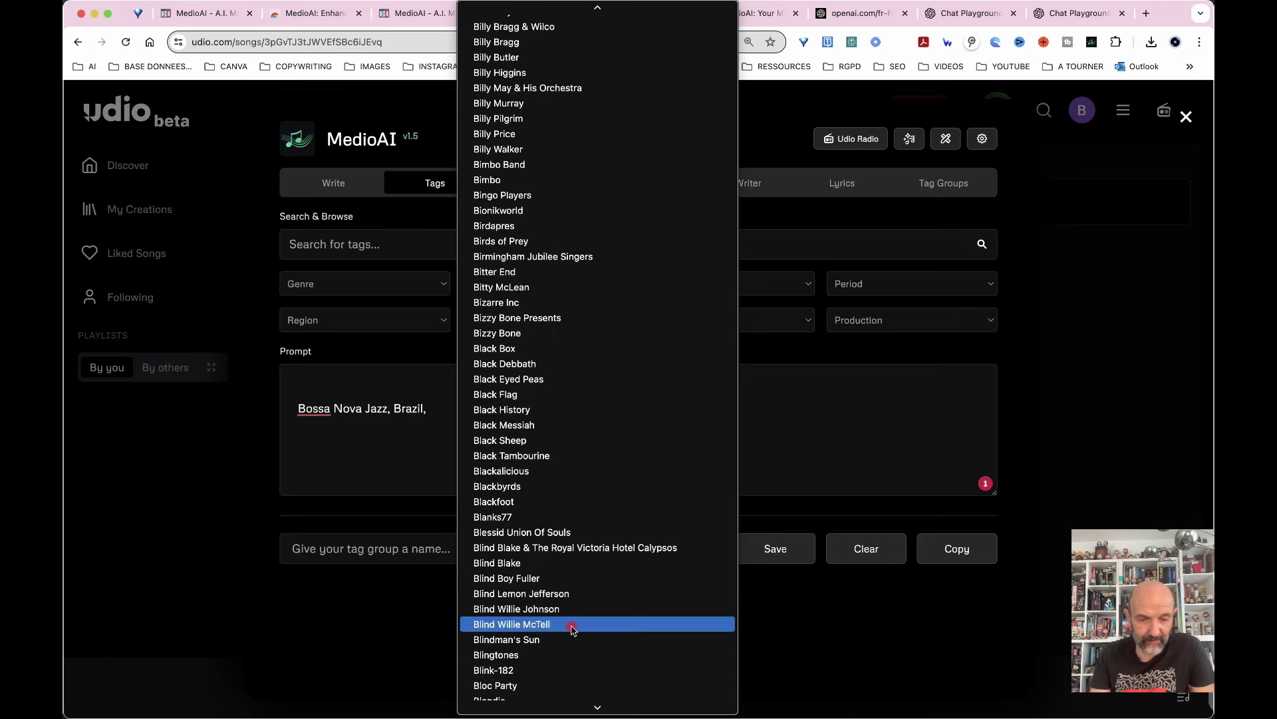
scroll(572, 629, "up", 20)
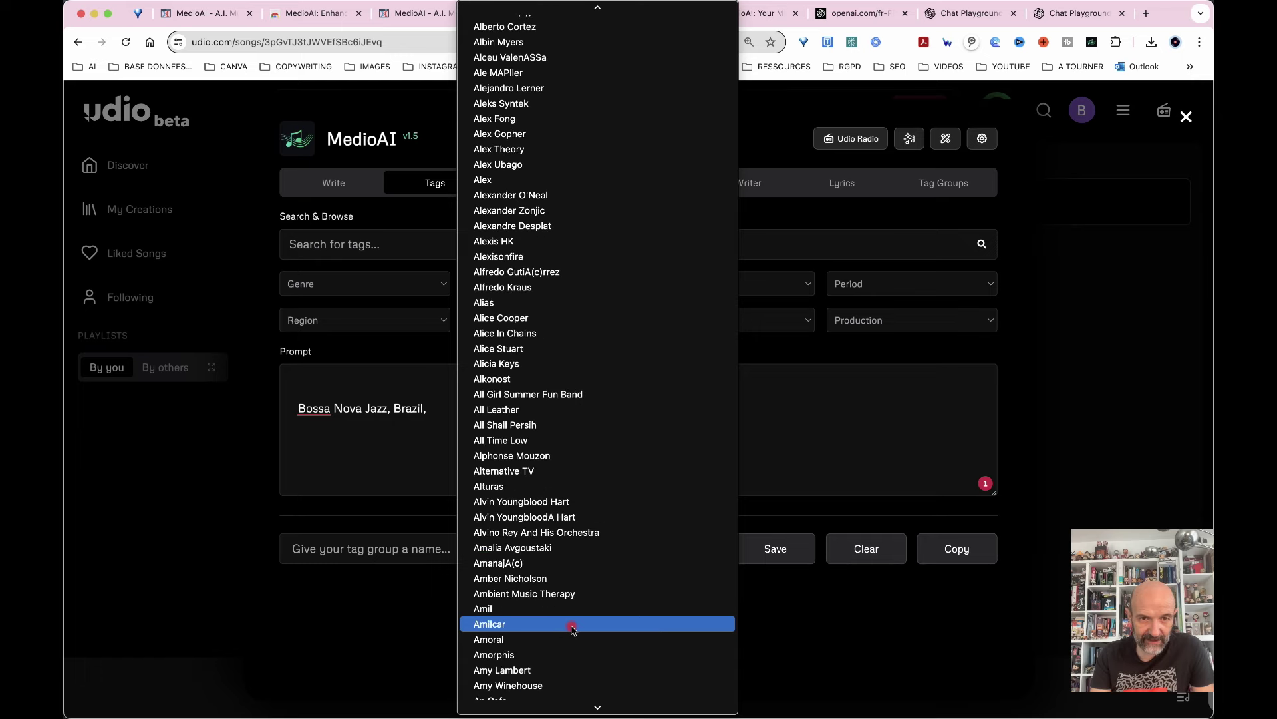
scroll(572, 628, "down", 6)
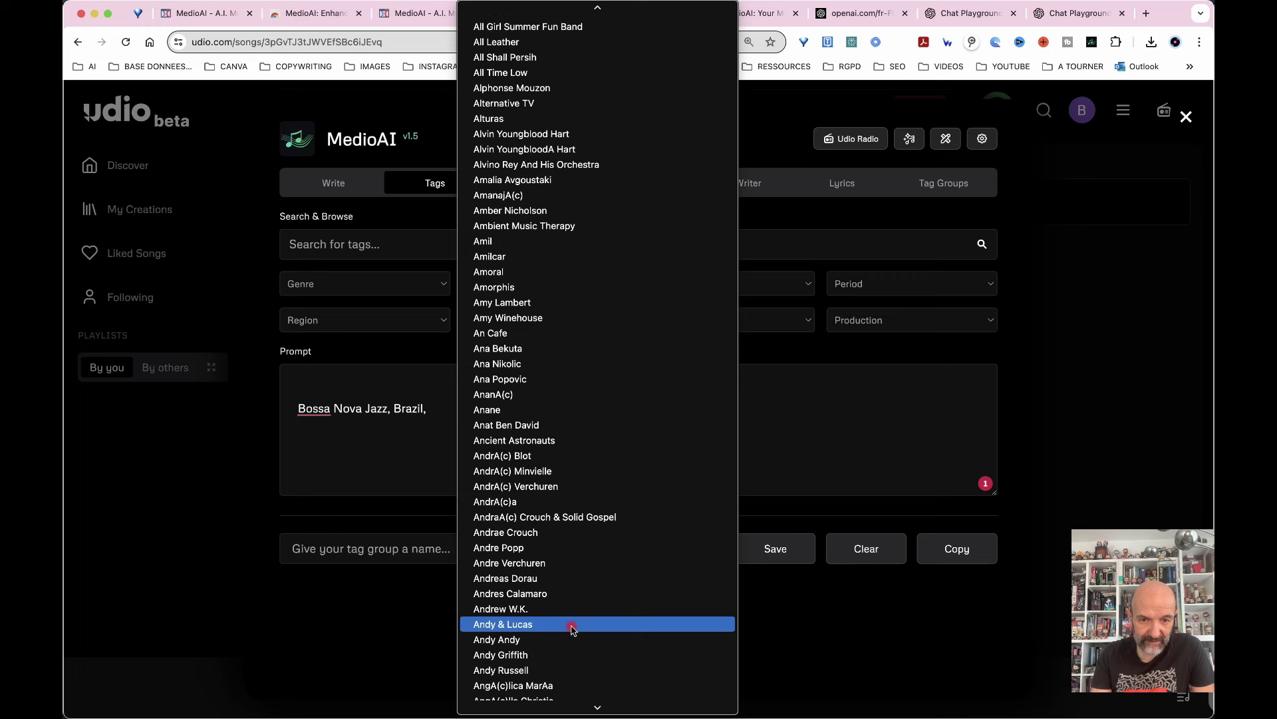
scroll(572, 629, "down", 3)
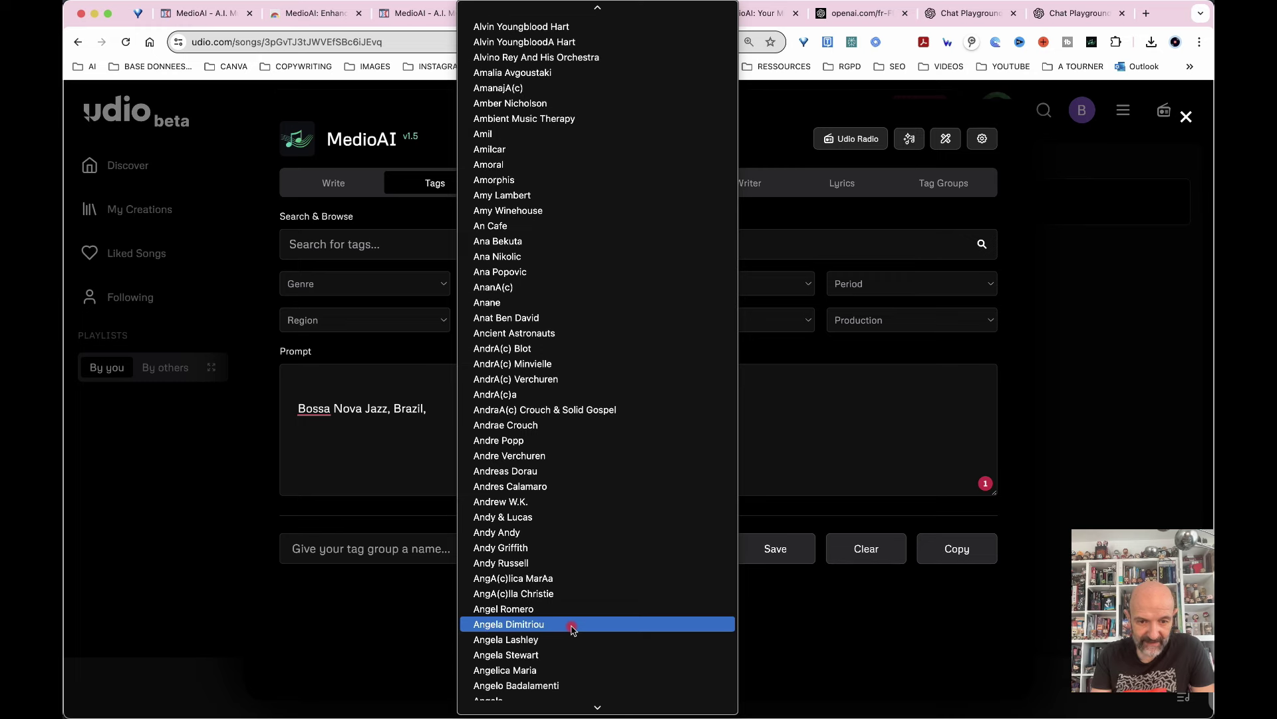
scroll(572, 628, "down", 13)
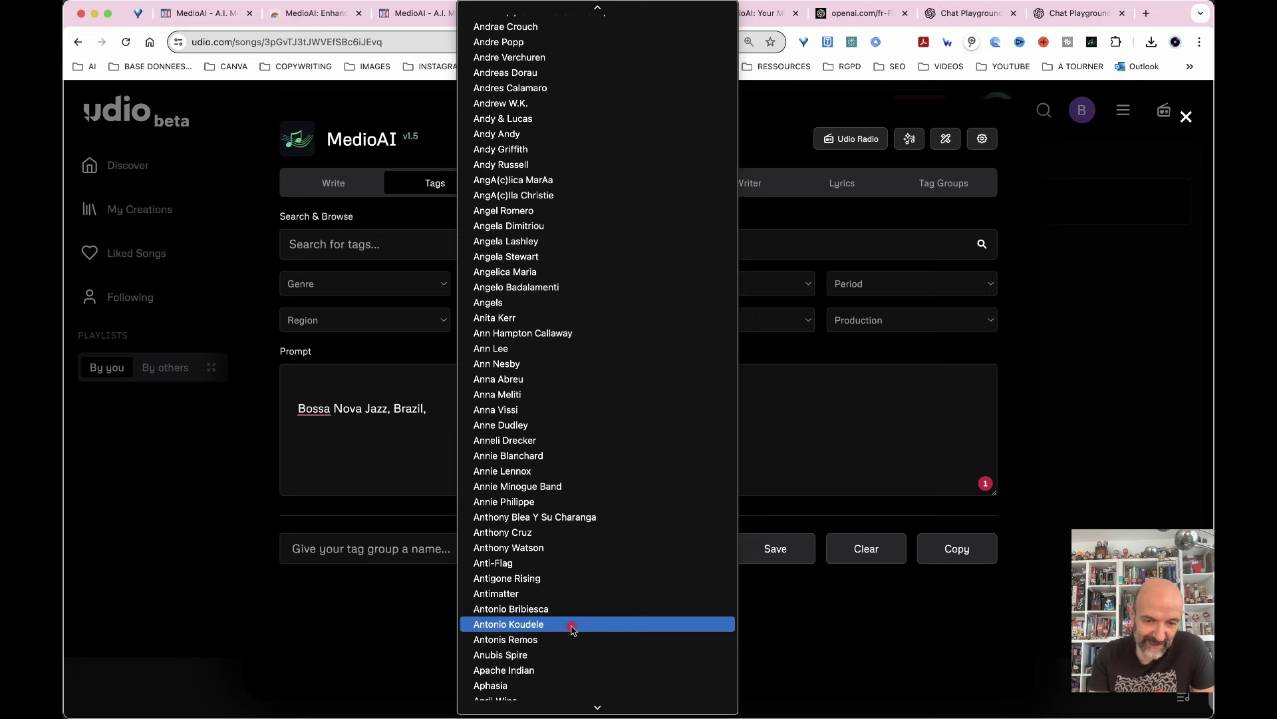
scroll(572, 629, "down", 4)
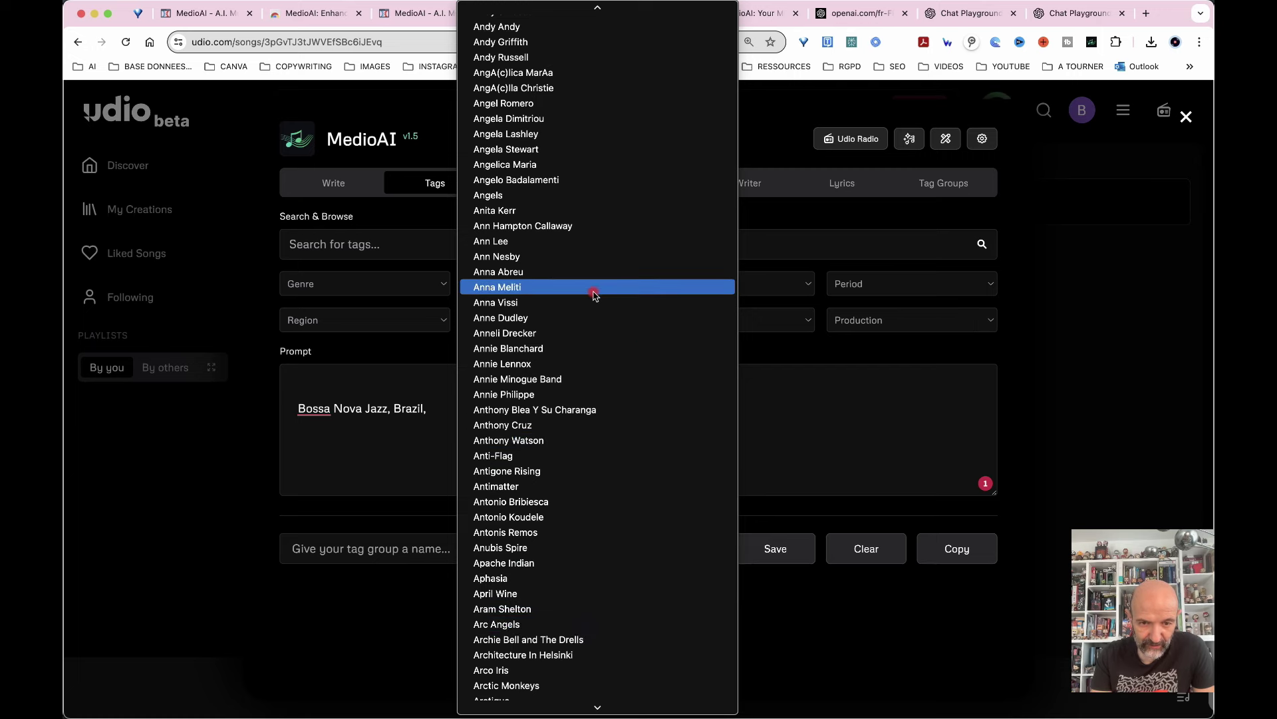
scroll(658, 565, "down", 7)
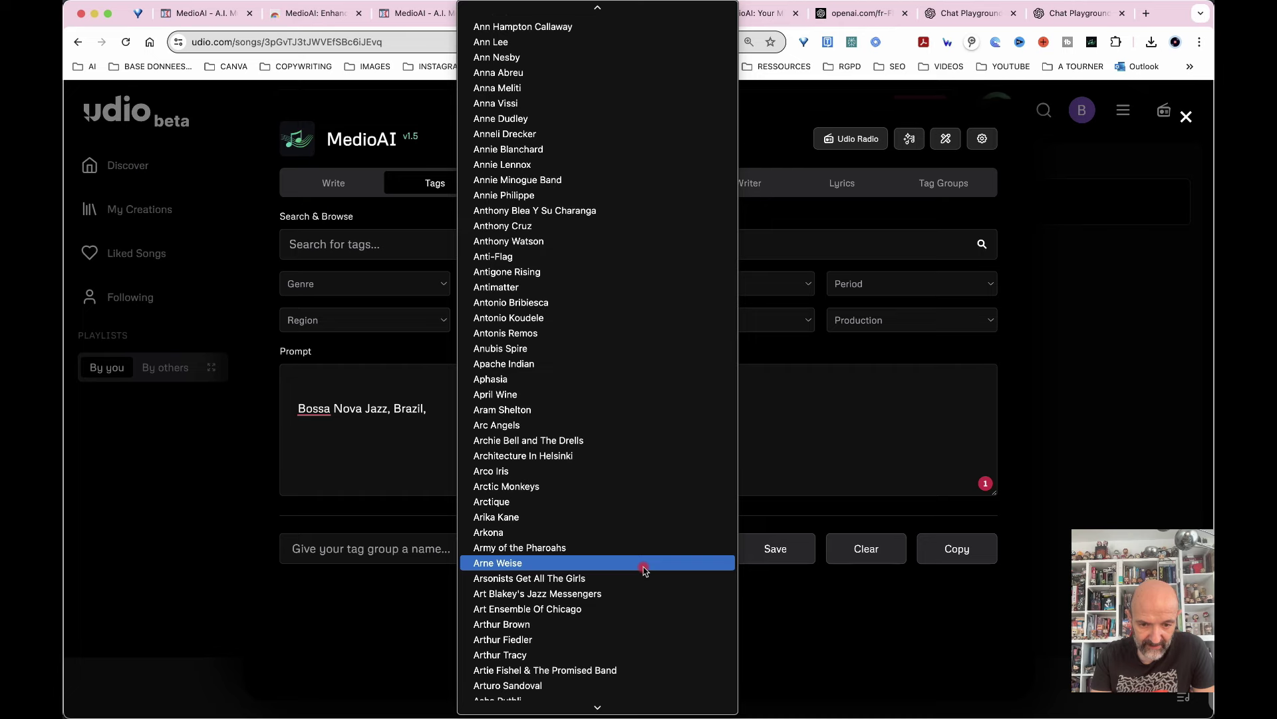
scroll(644, 570, "down", 4)
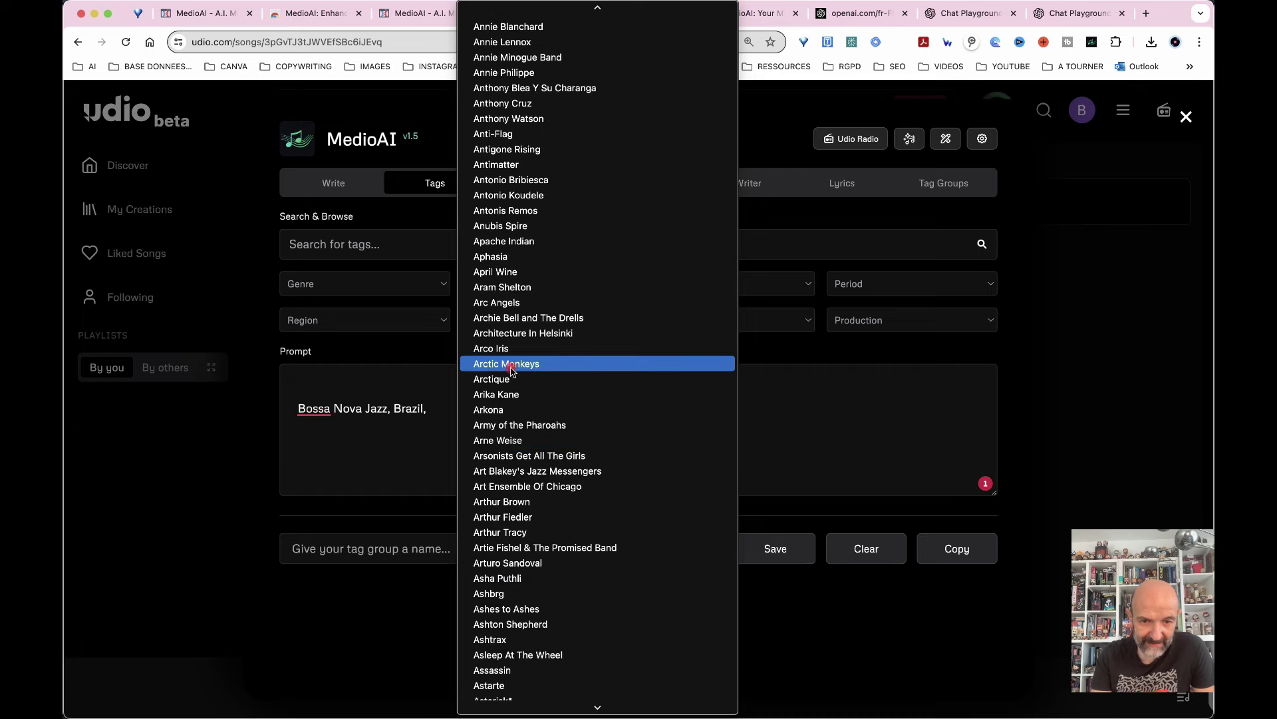
scroll(620, 491, "down", 20)
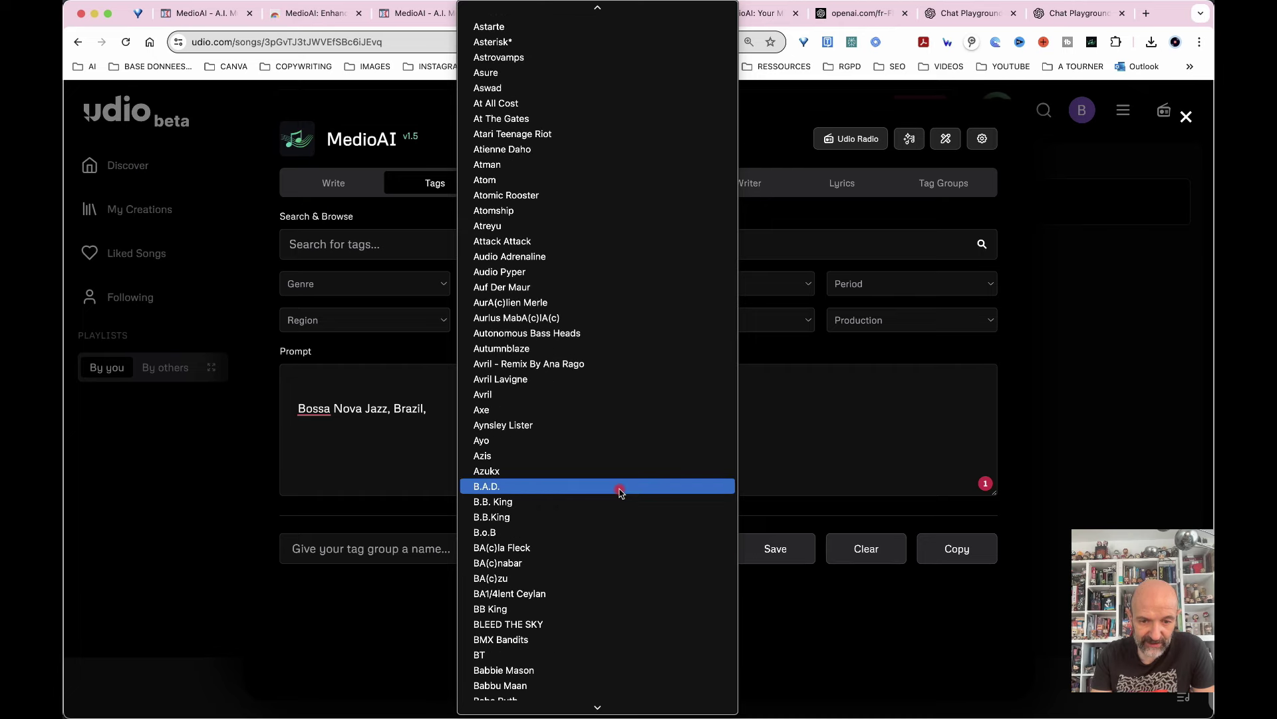
scroll(620, 491, "down", 20)
left_click(582, 510)
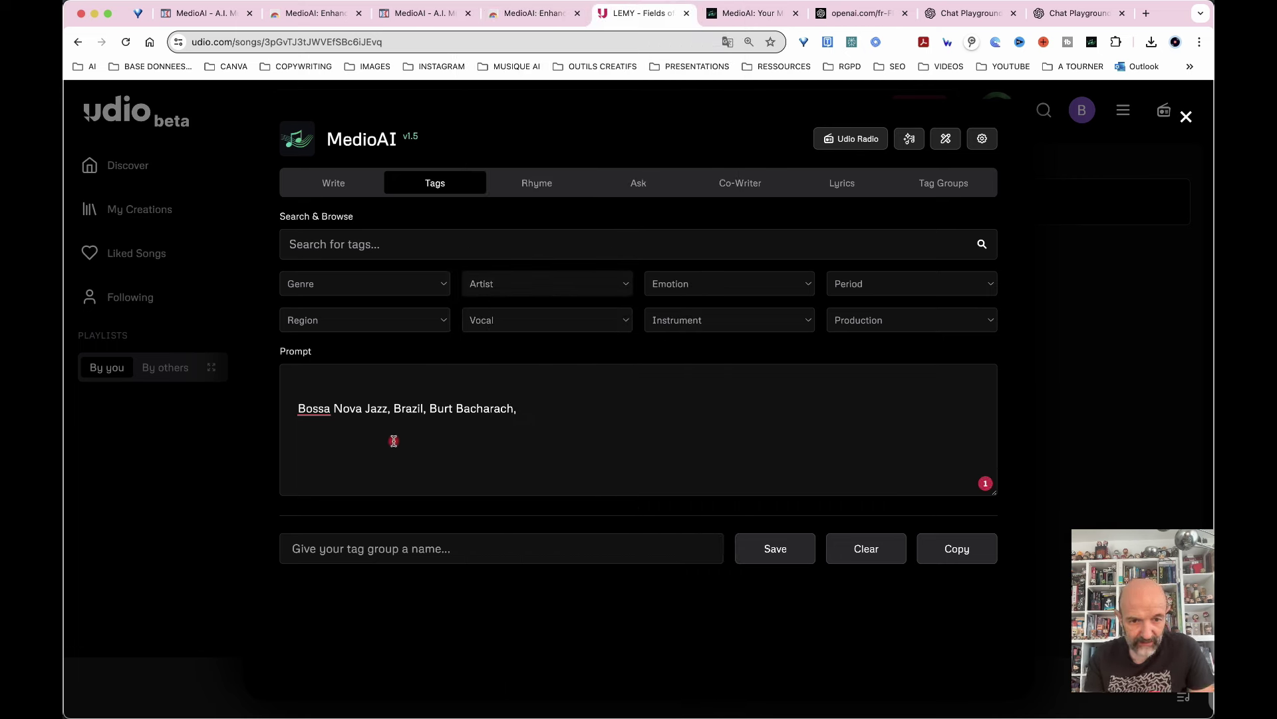
Add the vocal tags Emotional, Poignant and Sophisticated to the tags prompt.
left_click(625, 324)
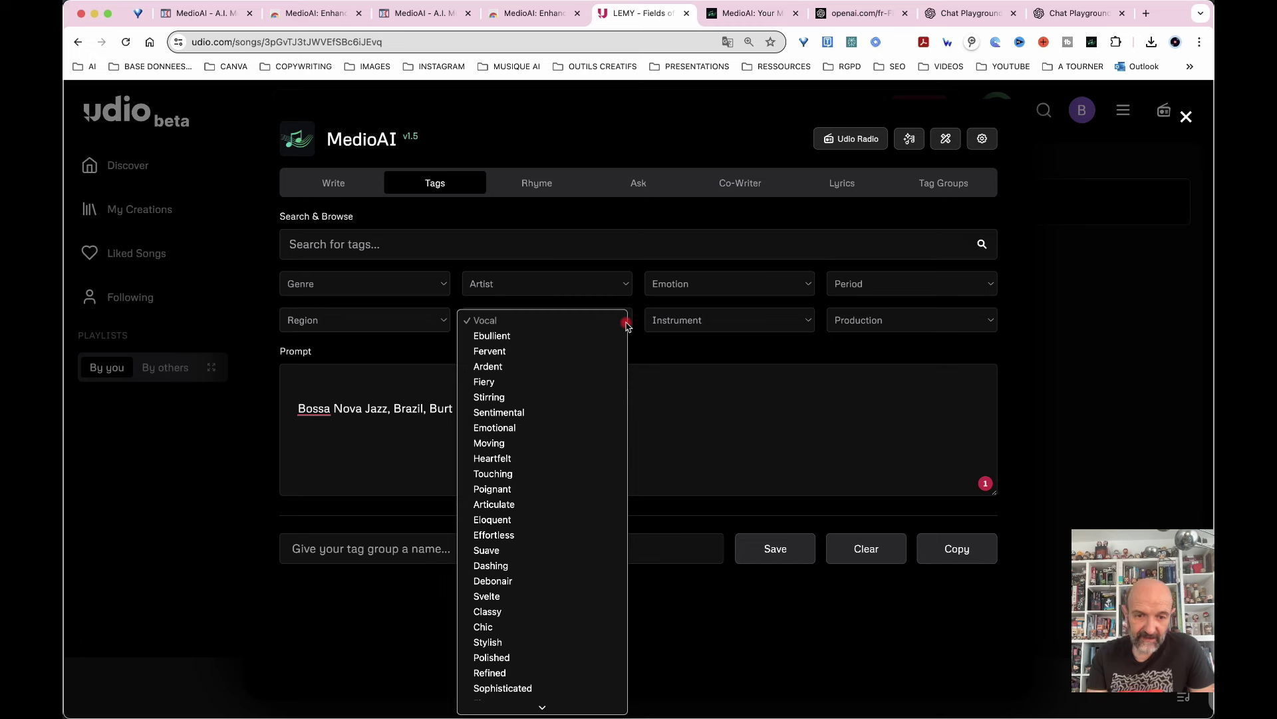
left_click(504, 429)
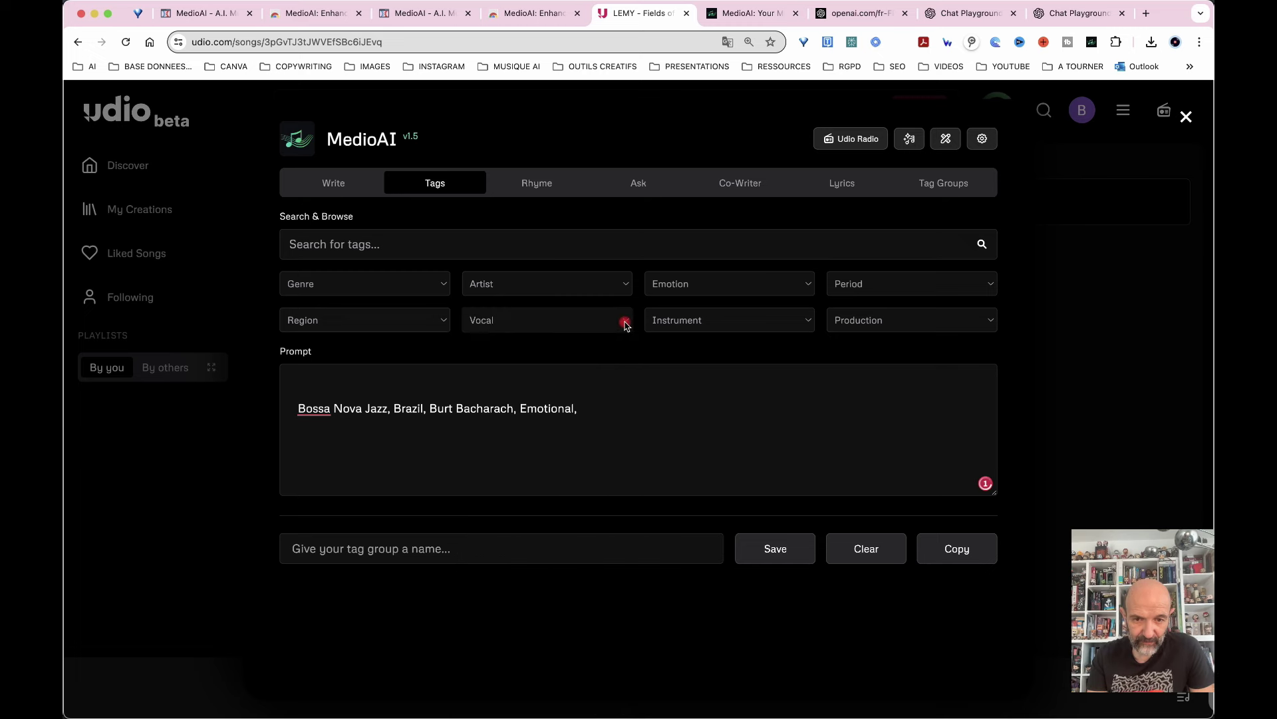
left_click(621, 325)
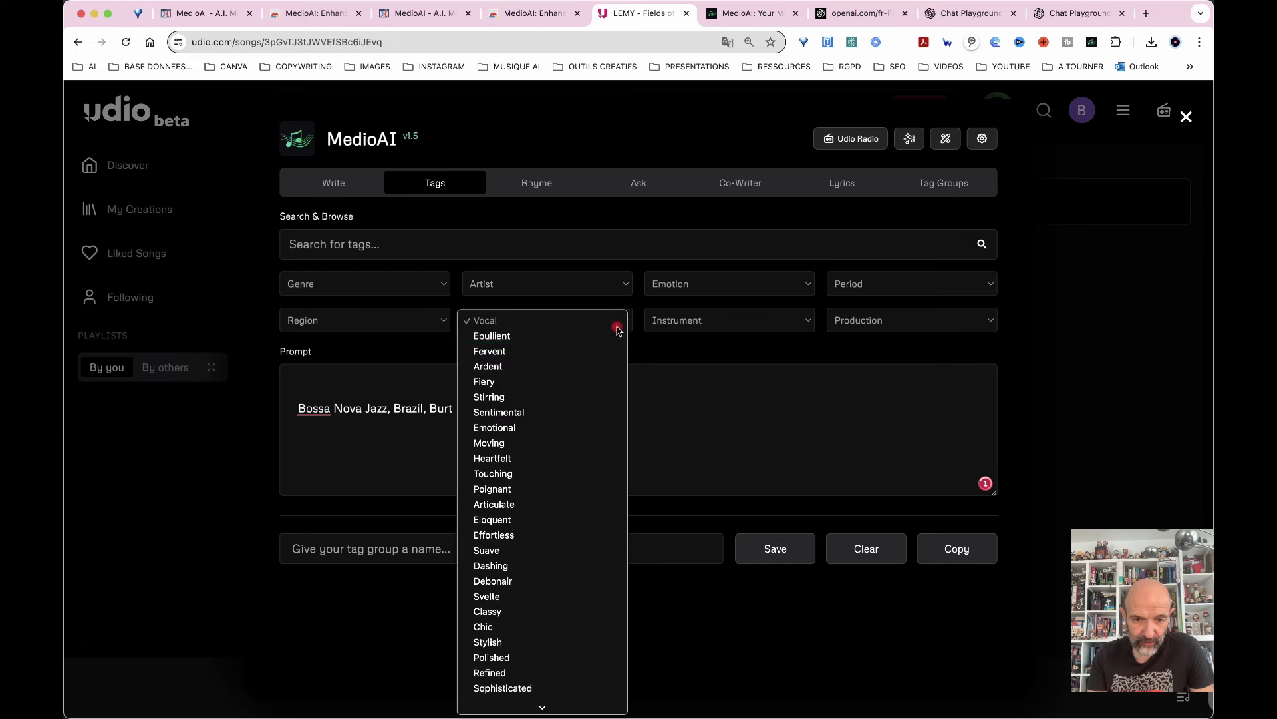
left_click(498, 491)
left_click(605, 320)
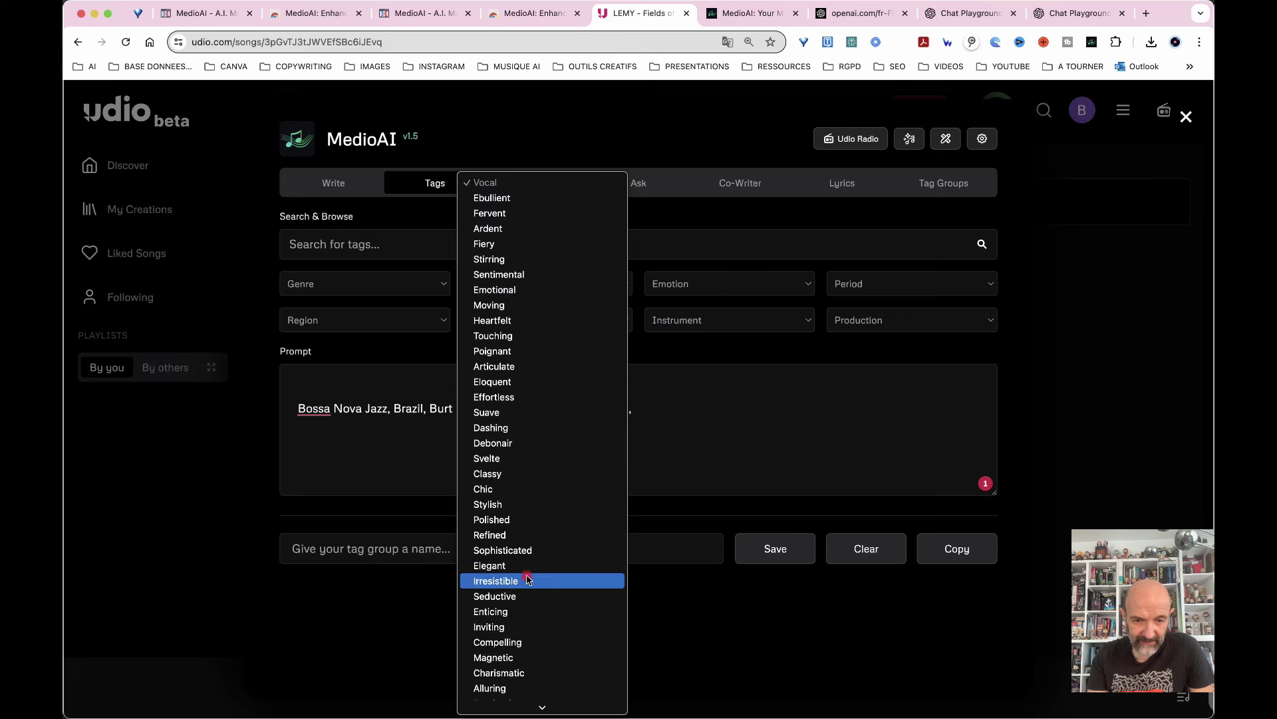
left_click(523, 554)
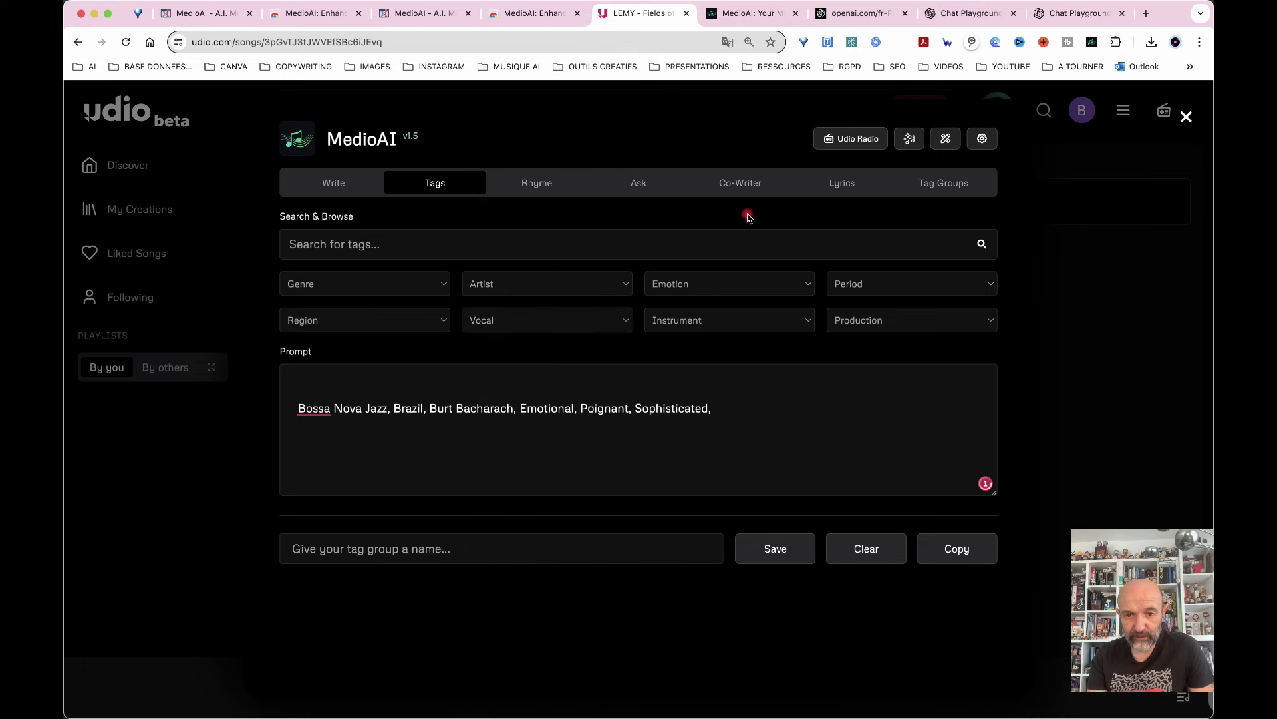
Add the emotion tags Cool and Dreamy to the tags prompt.
left_click(810, 290)
scroll(718, 552, "down", 3)
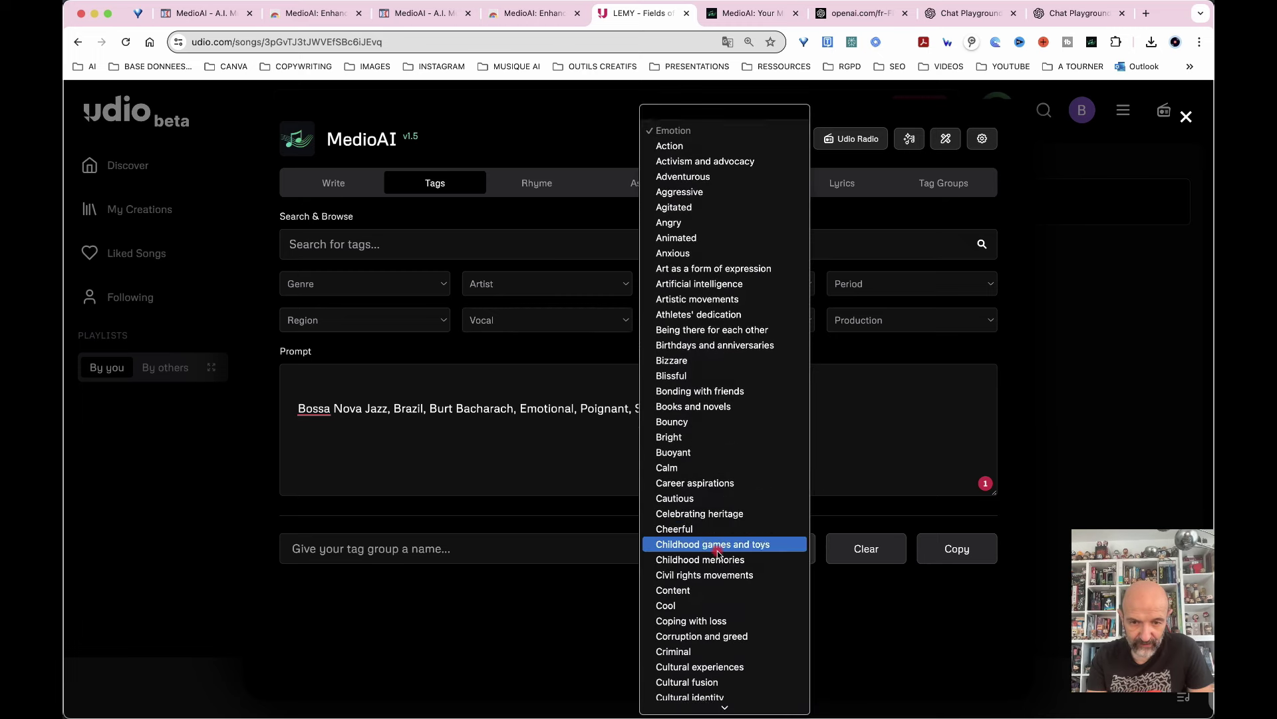
scroll(719, 552, "down", 1)
scroll(719, 552, "down", 4)
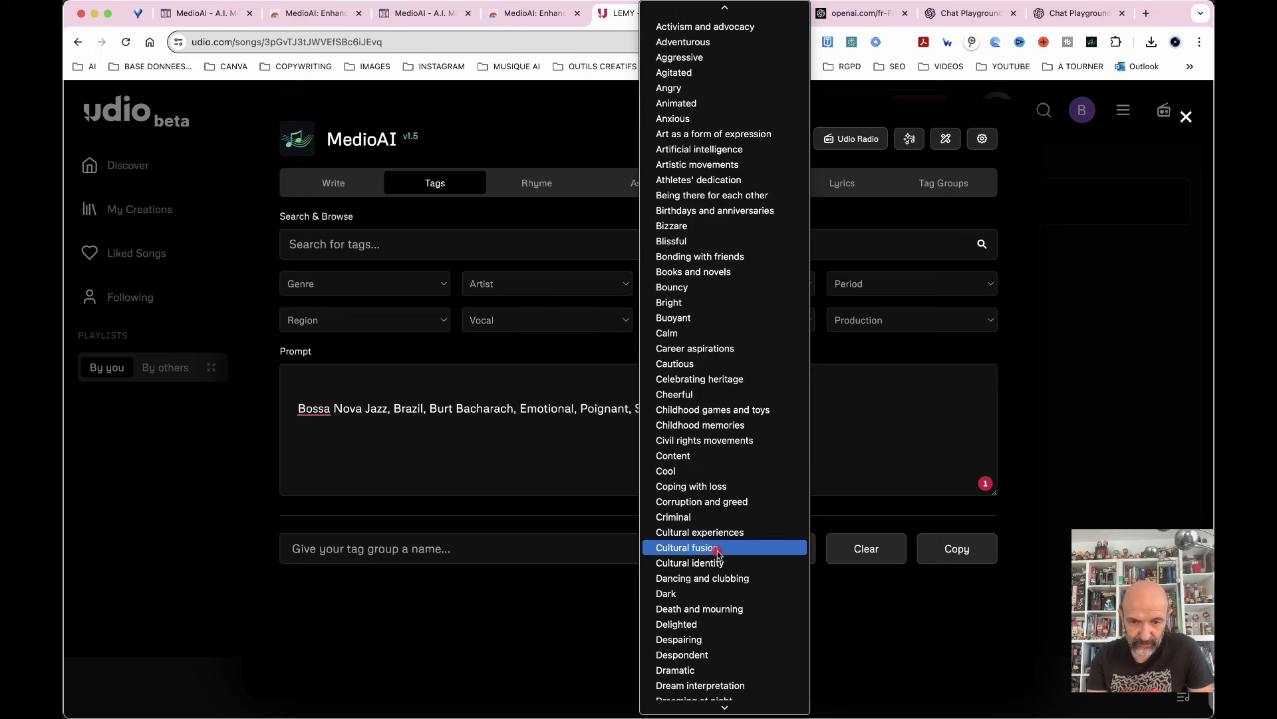
left_click(696, 471)
left_click(807, 287)
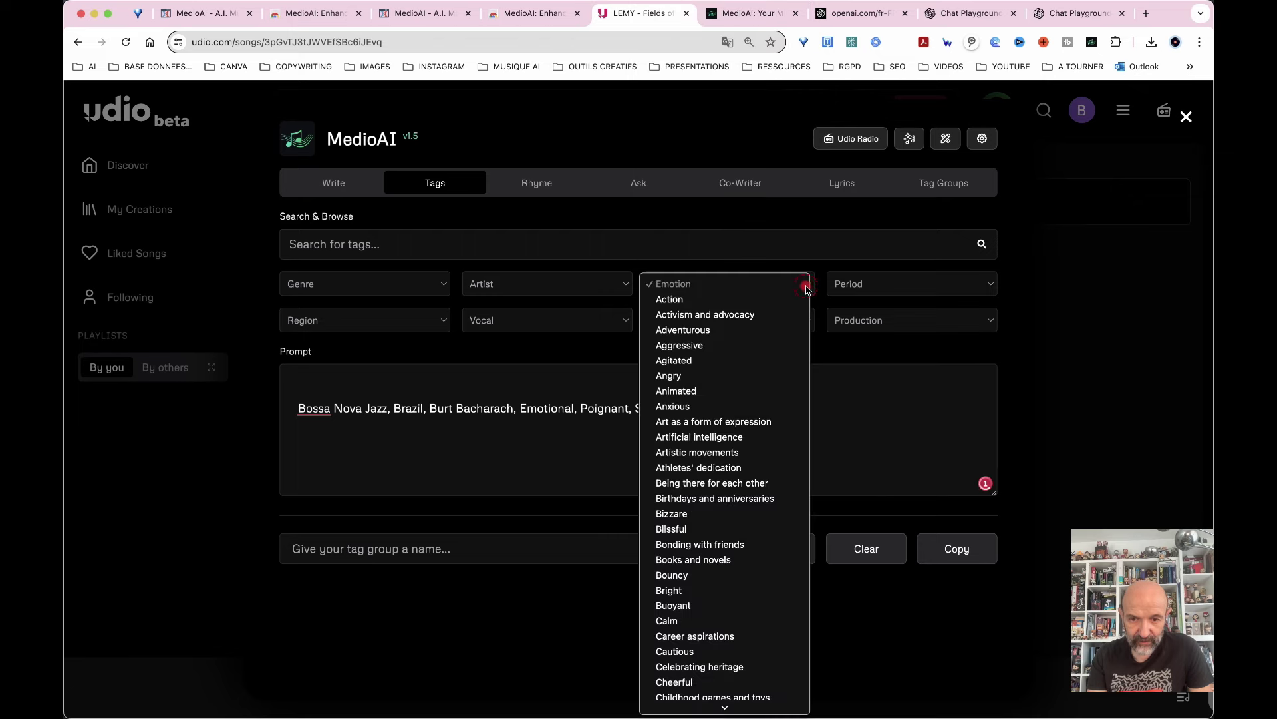
scroll(732, 552, "down", 5)
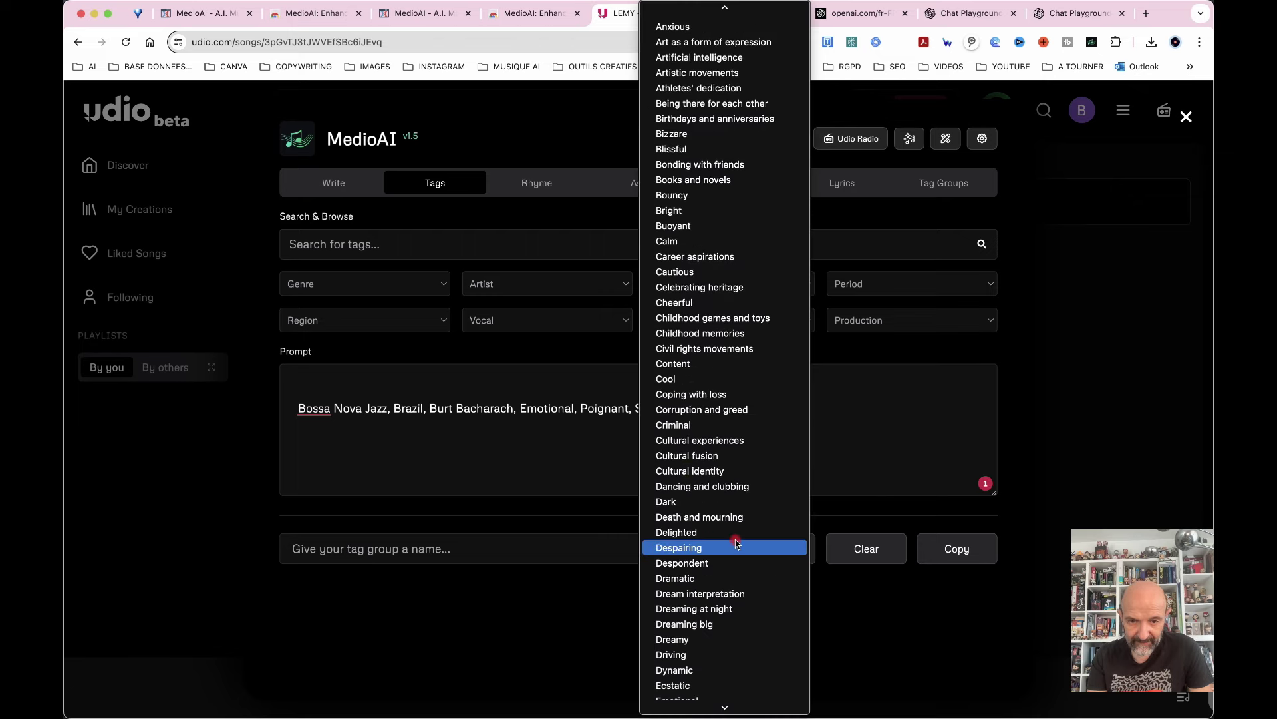
scroll(732, 669, "down", 5)
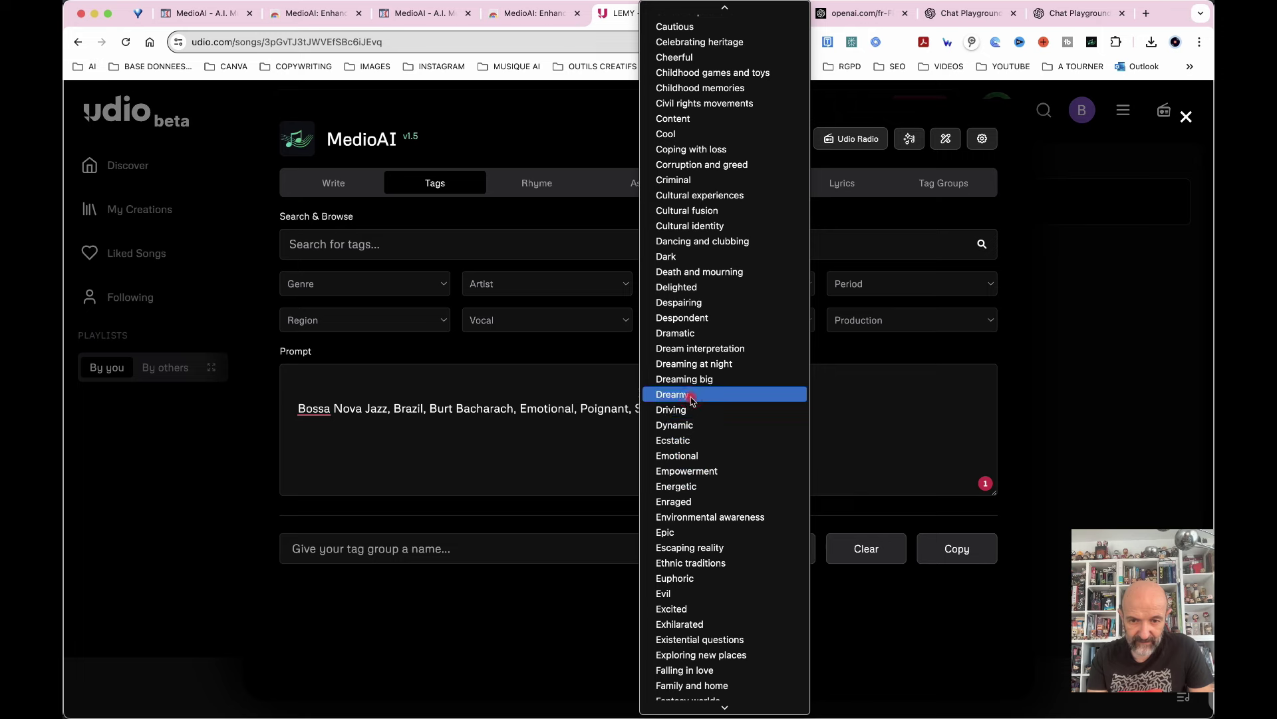
left_click(692, 397)
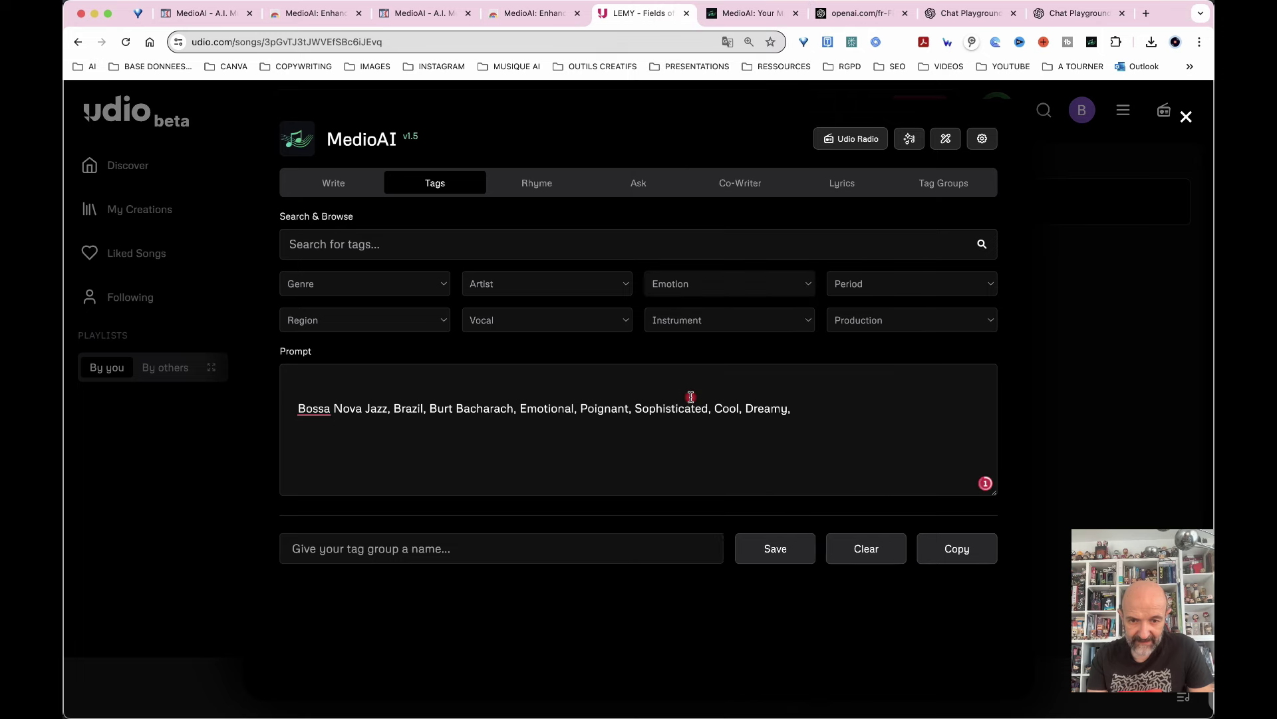
Find Electric Violin among the instrument tags and add it to the tags prompt.
left_click(812, 322)
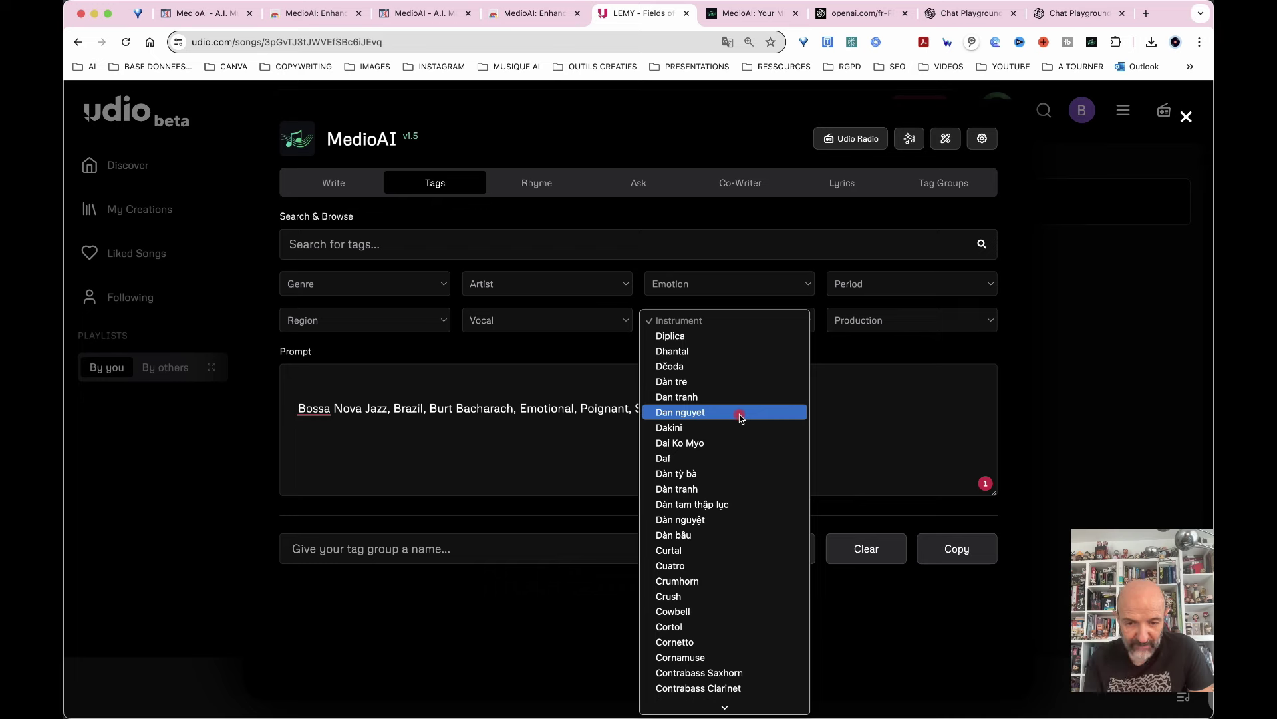
scroll(705, 583, "down", 10)
scroll(704, 590, "down", 10)
scroll(704, 590, "up", 15)
scroll(704, 591, "down", 3)
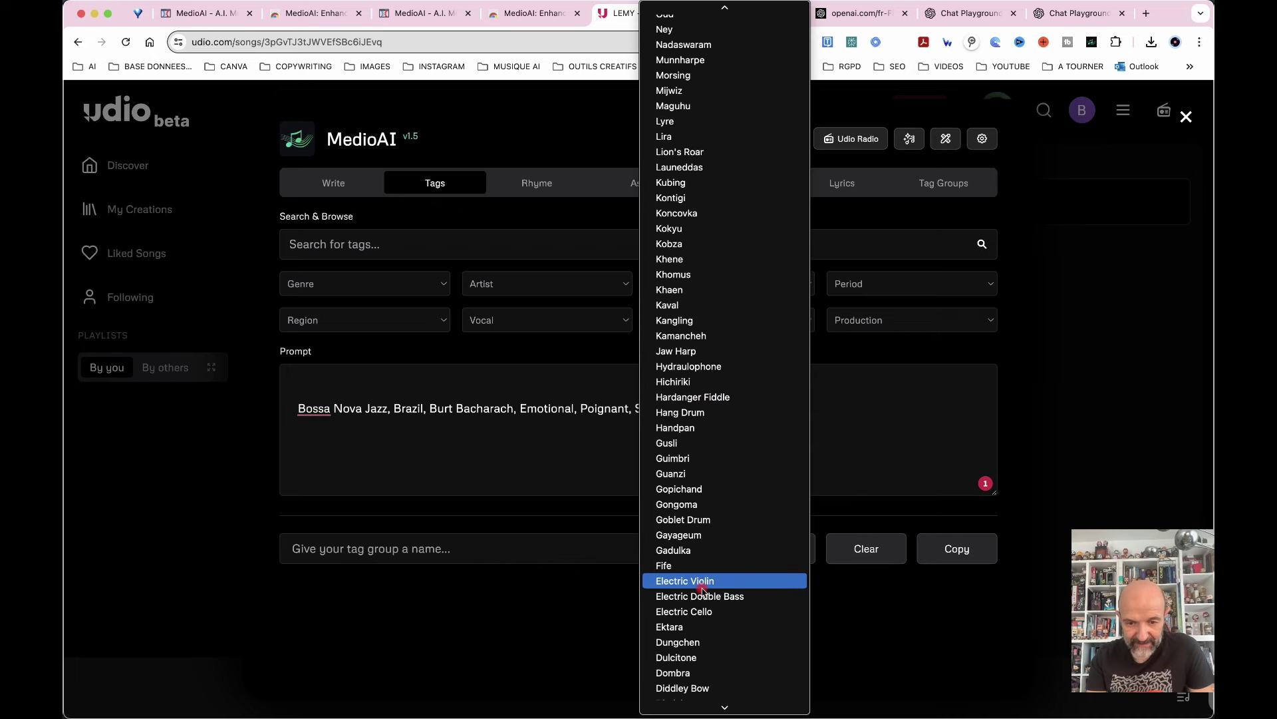
scroll(704, 590, "down", 5)
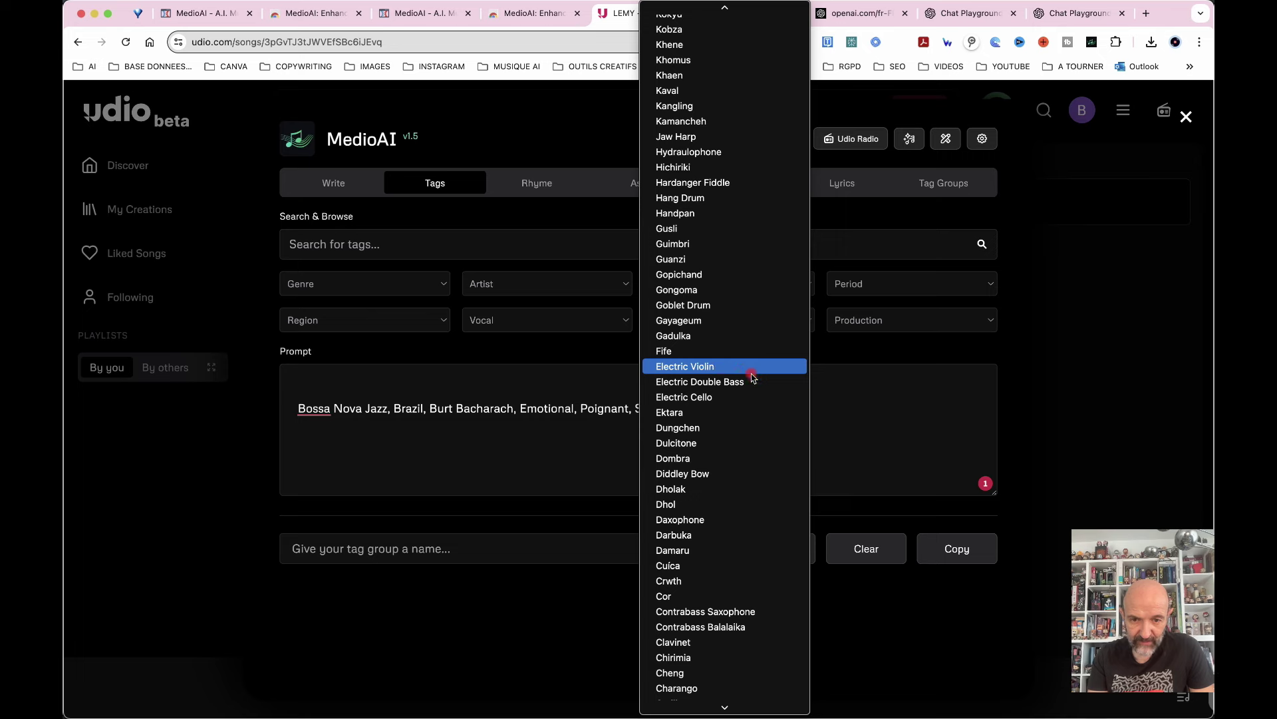
left_click(709, 368)
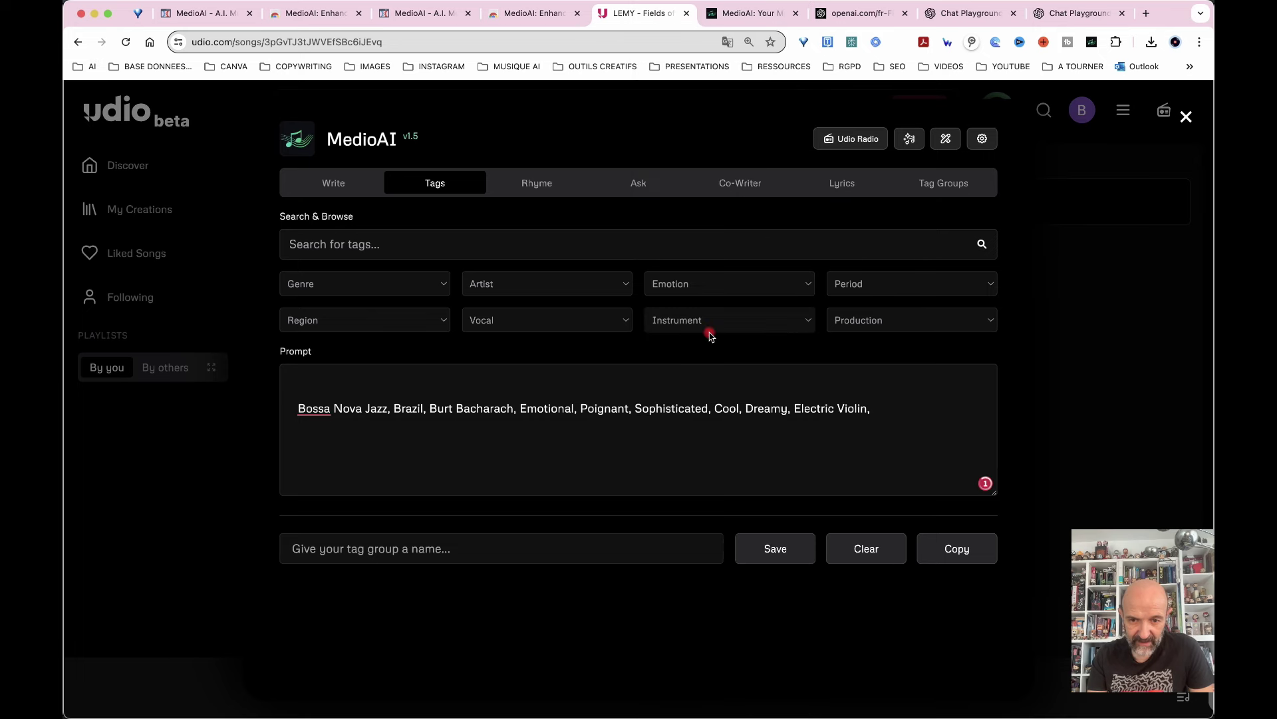
Add the instrument tags Contrabass Saxhorn and Carrot Flute to the tags prompt.
left_click(806, 321)
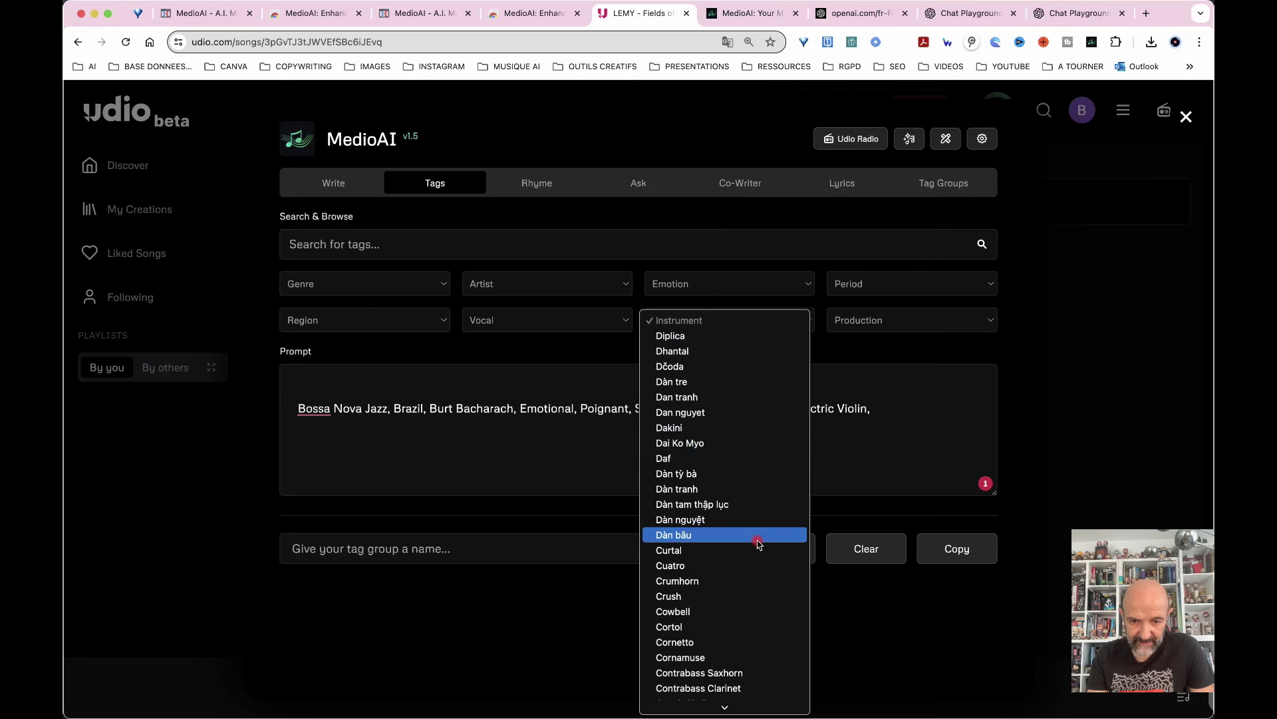
left_click(718, 674)
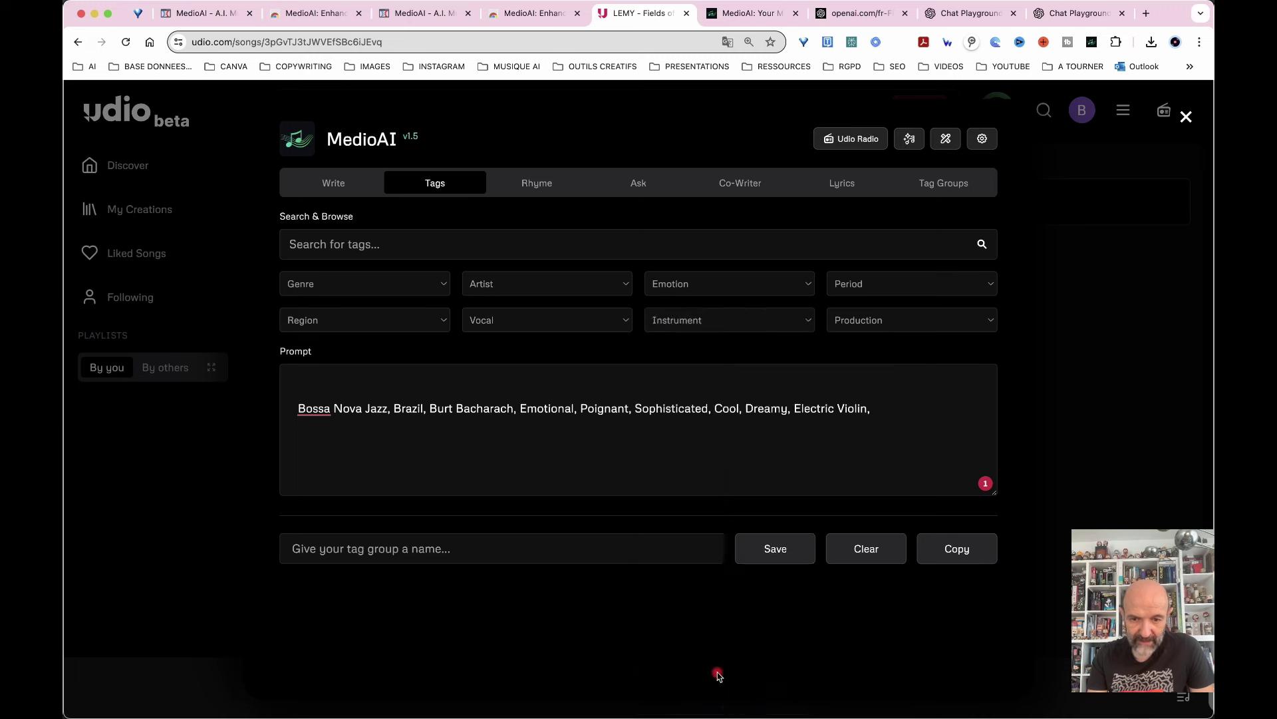
left_click(807, 322)
scroll(758, 515, "down", 10)
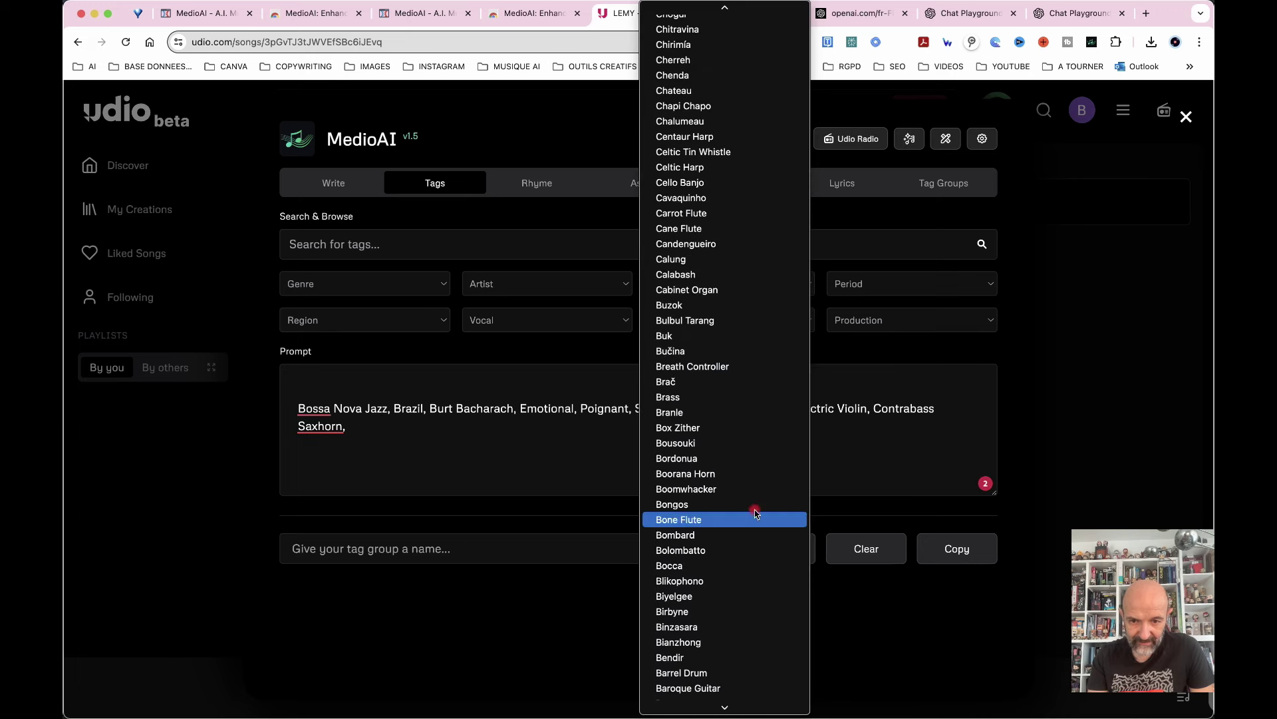
left_click(697, 214)
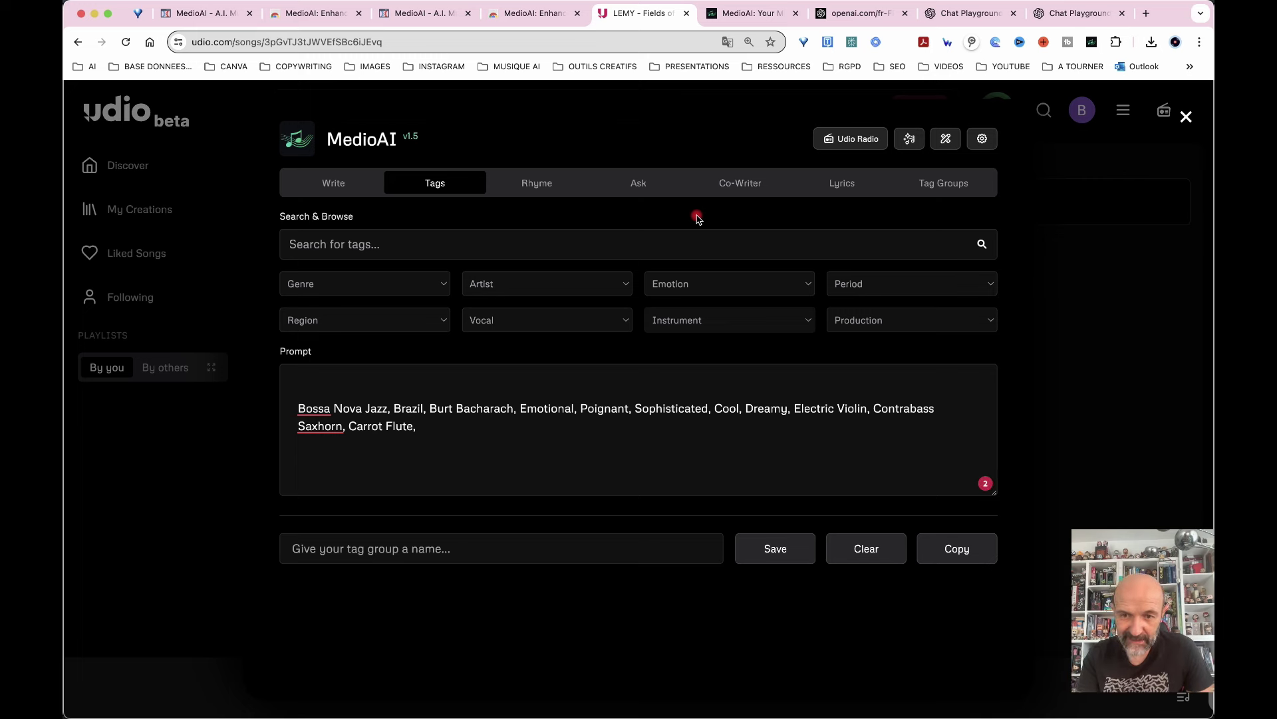
Add the period tag 1960 and the production tags Epic and Cinematic to the tags prompt.
left_click(991, 291)
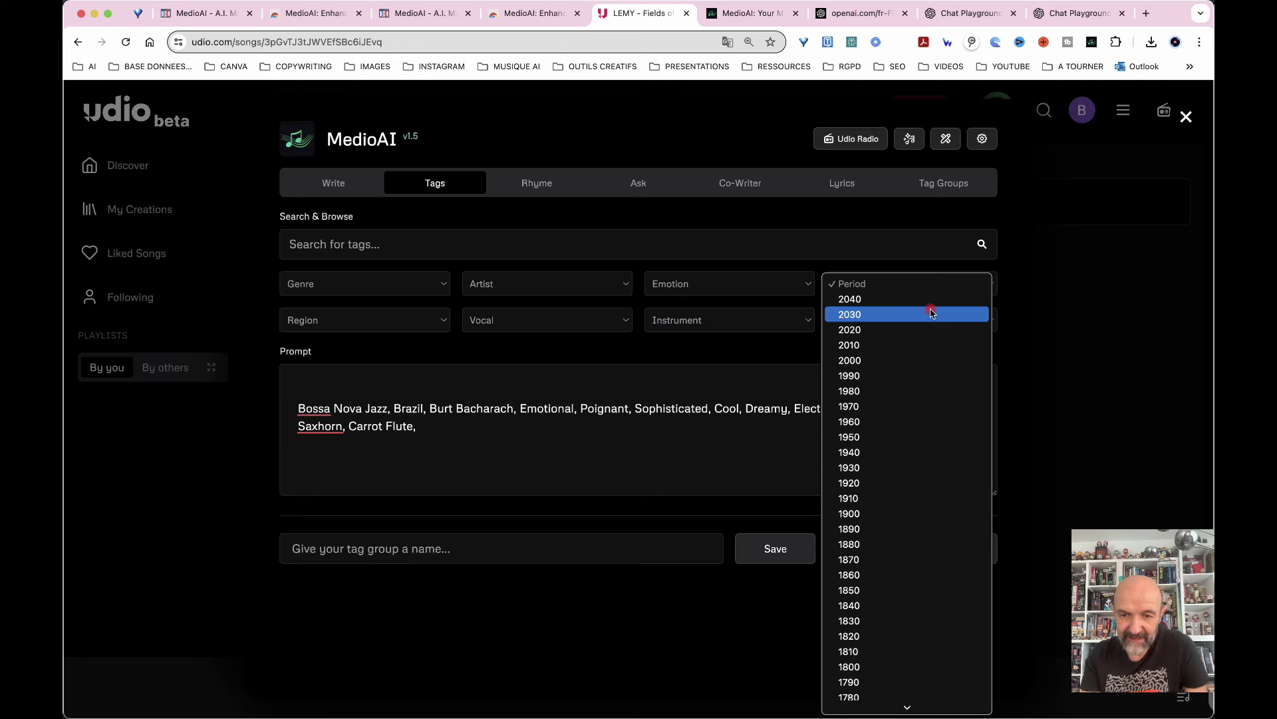
left_click(871, 423)
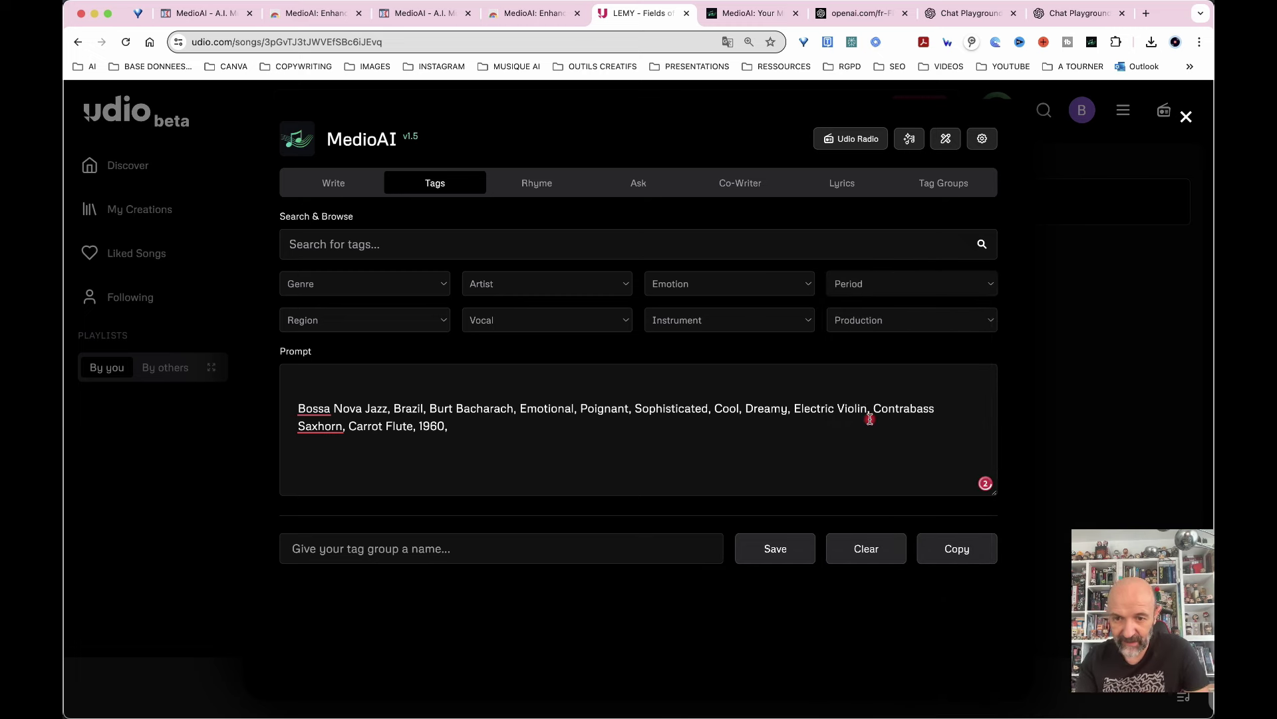
left_click(991, 321)
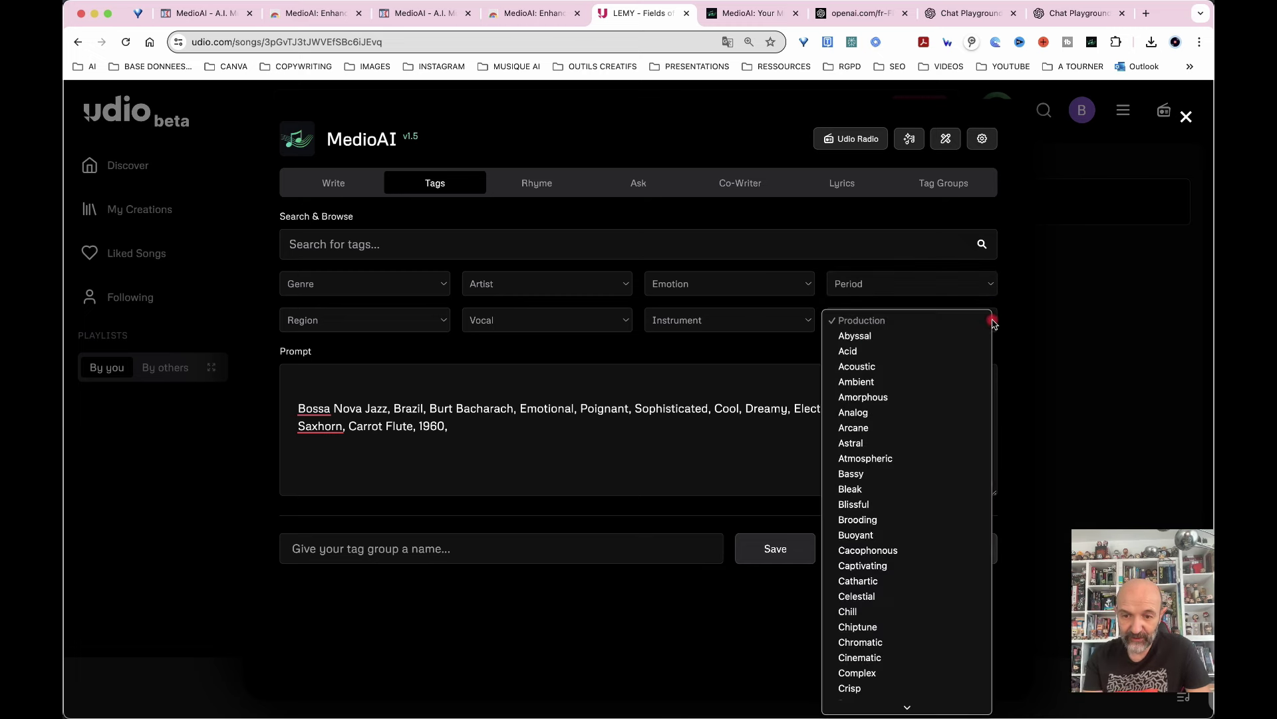
scroll(913, 599, "down", 5)
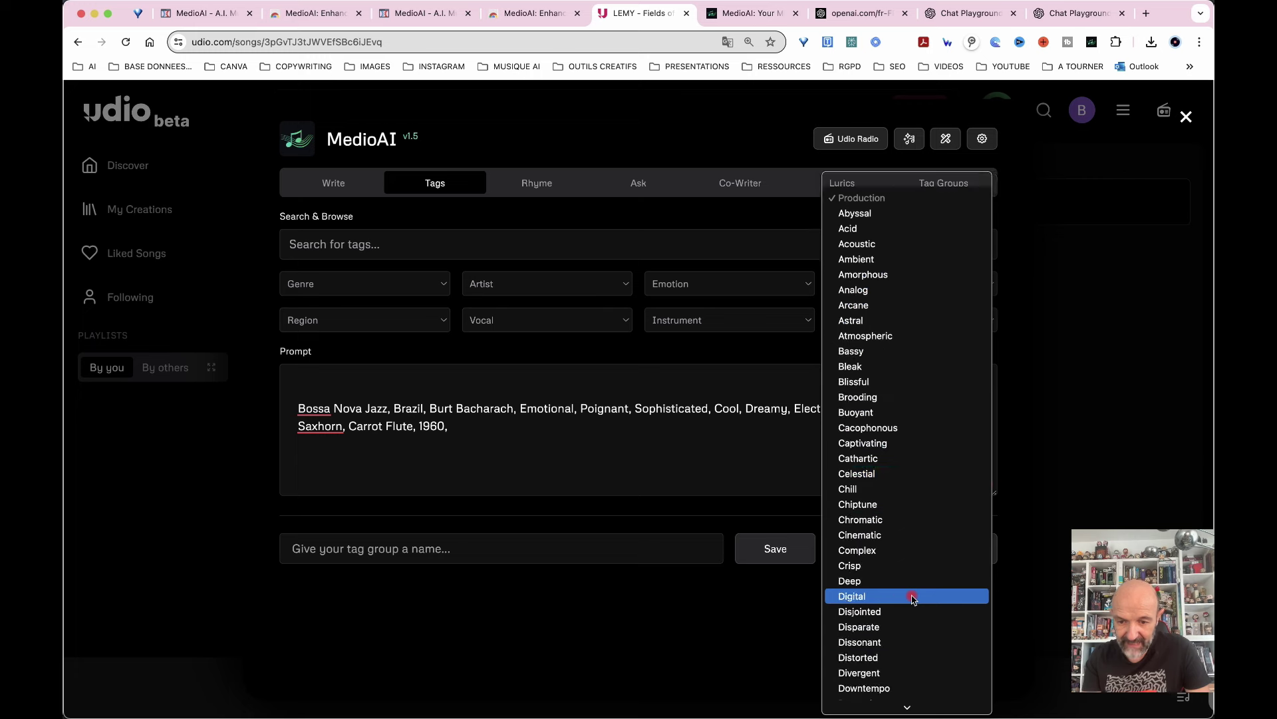
scroll(913, 598, "down", 3)
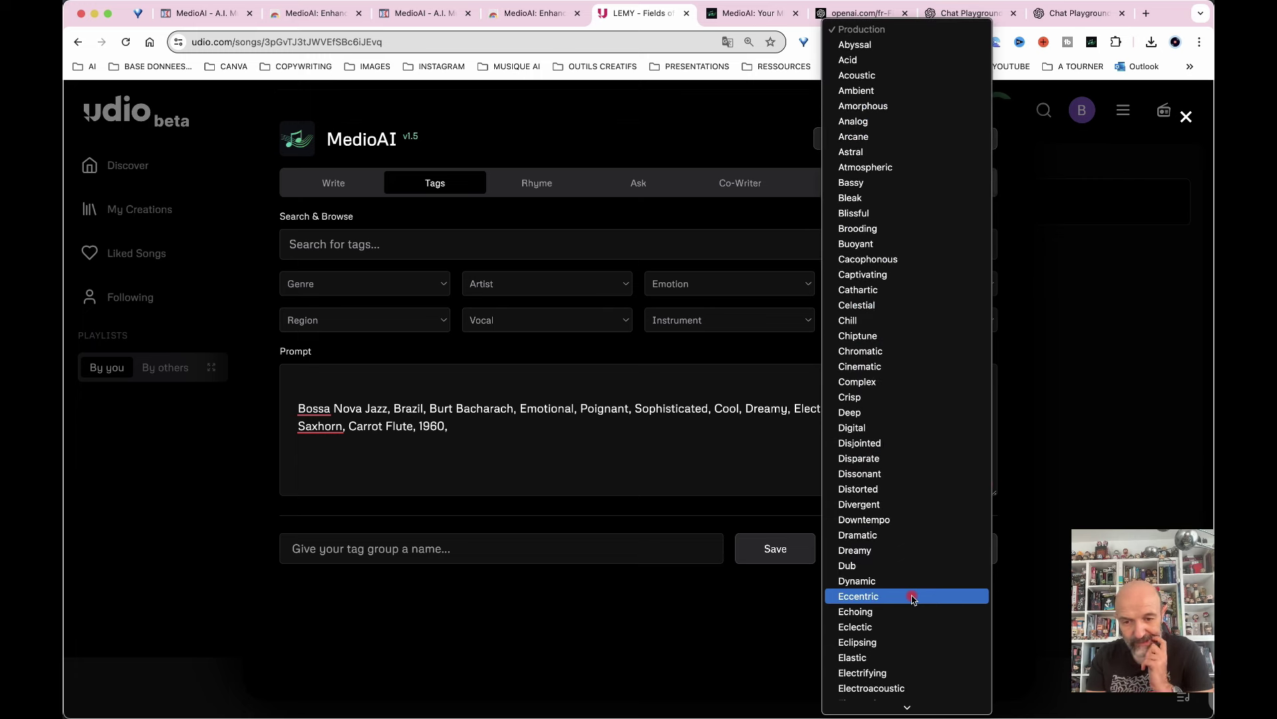
scroll(913, 599, "down", 6)
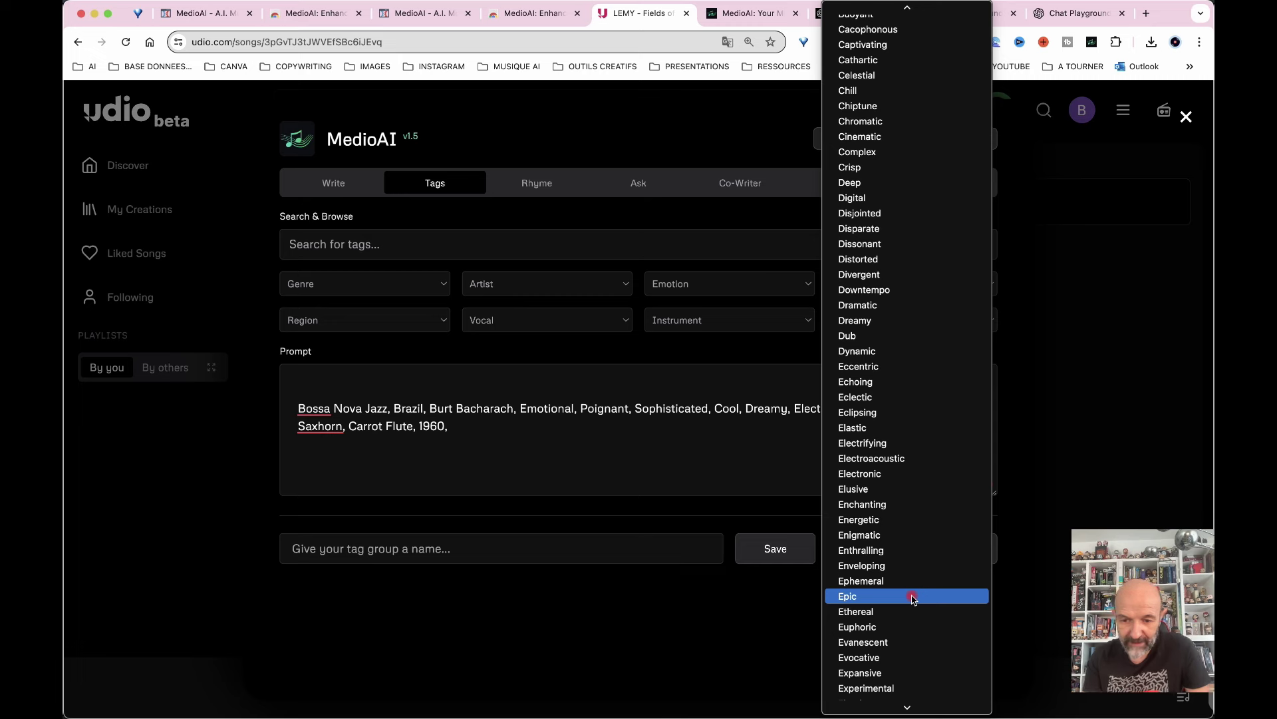
left_click(913, 598)
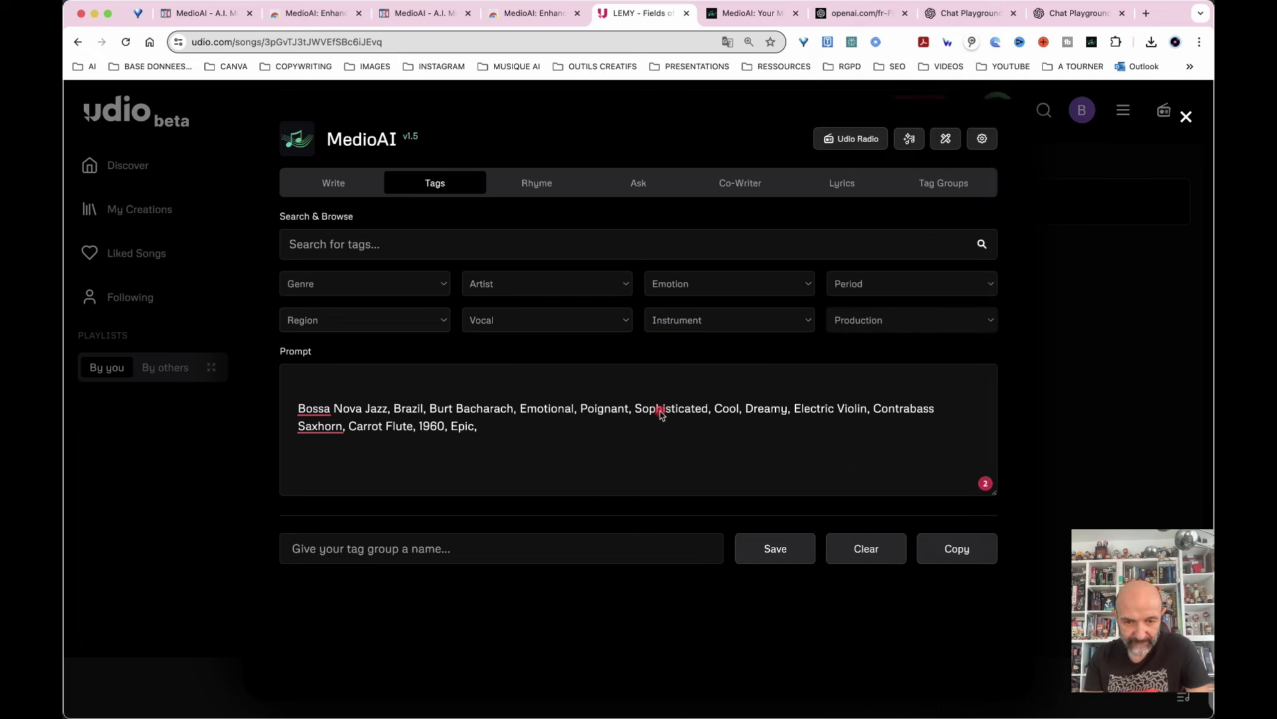
left_click(988, 321)
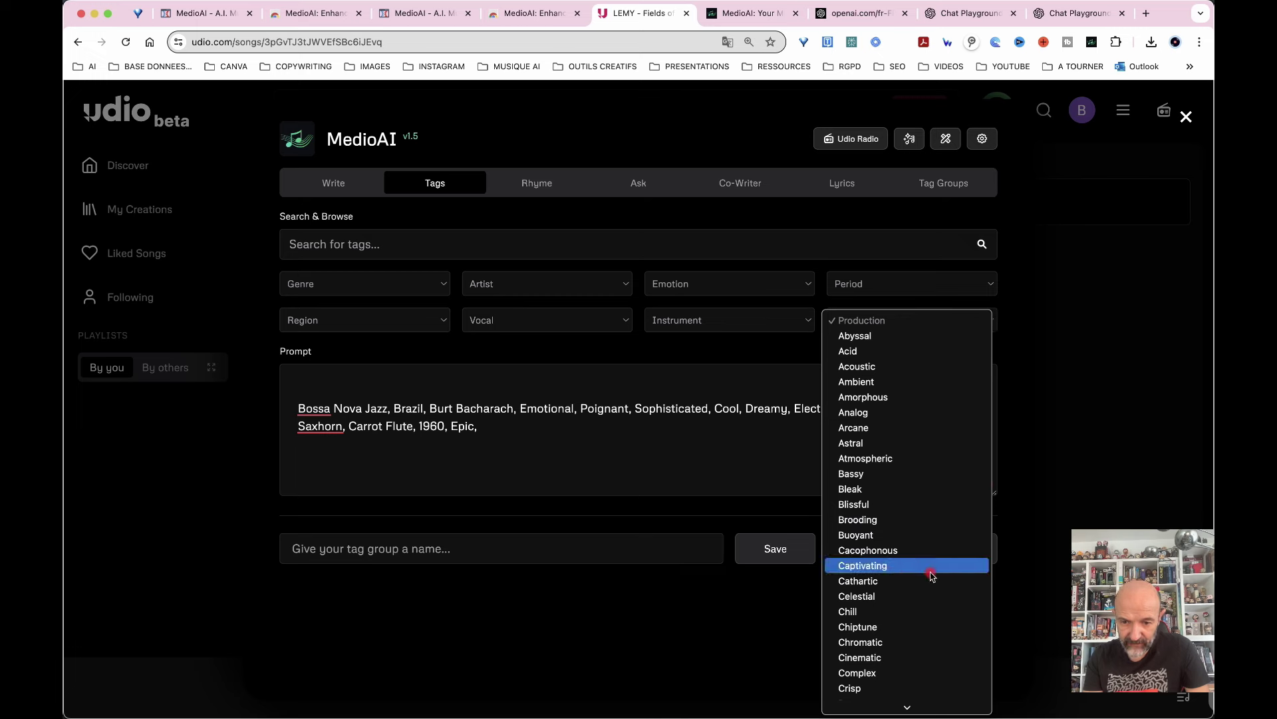
scroll(932, 576, "down", 5)
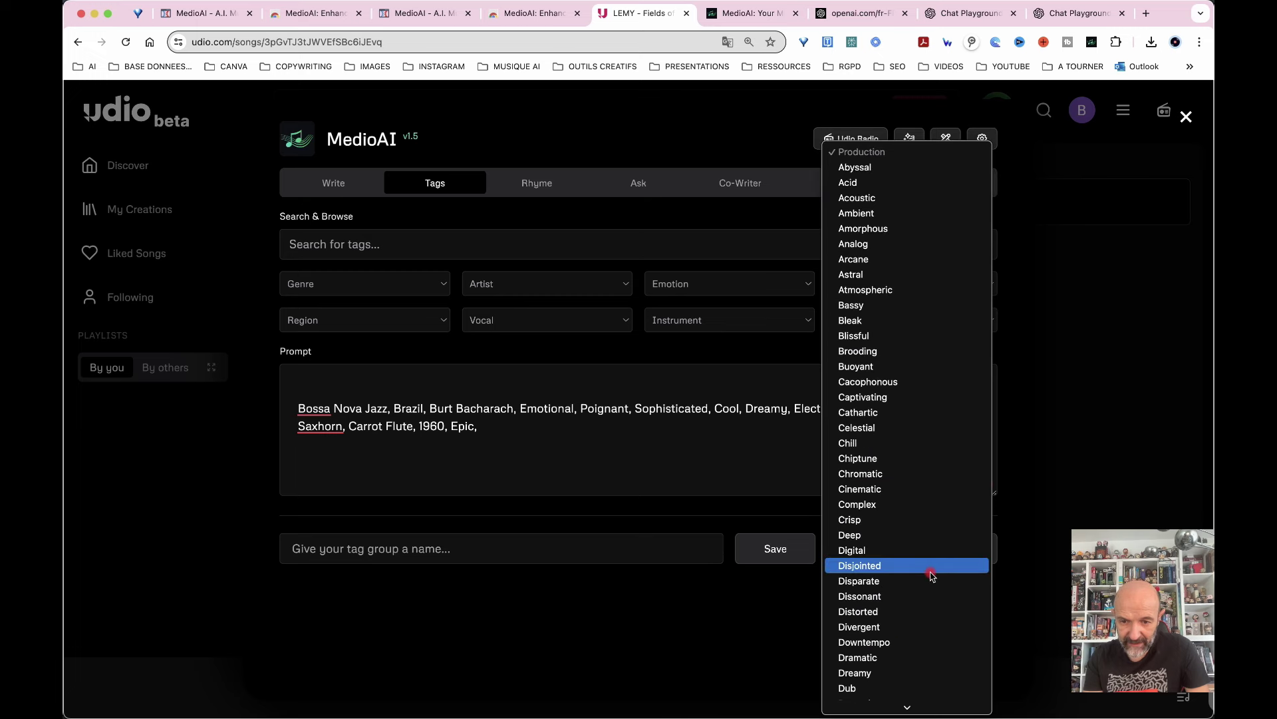
left_click(874, 489)
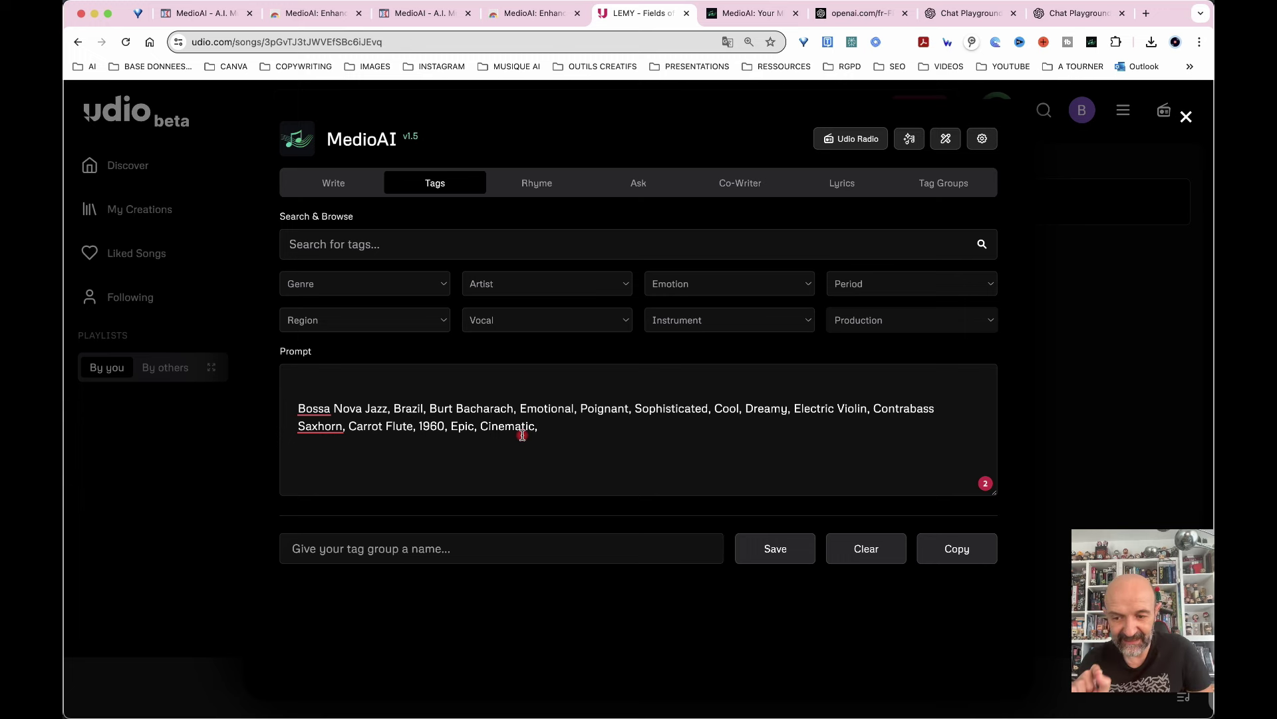
Save the tags prompt as a tag group named BRESIL BOSSA 70 and open the saved tag groups.
left_click(321, 554)
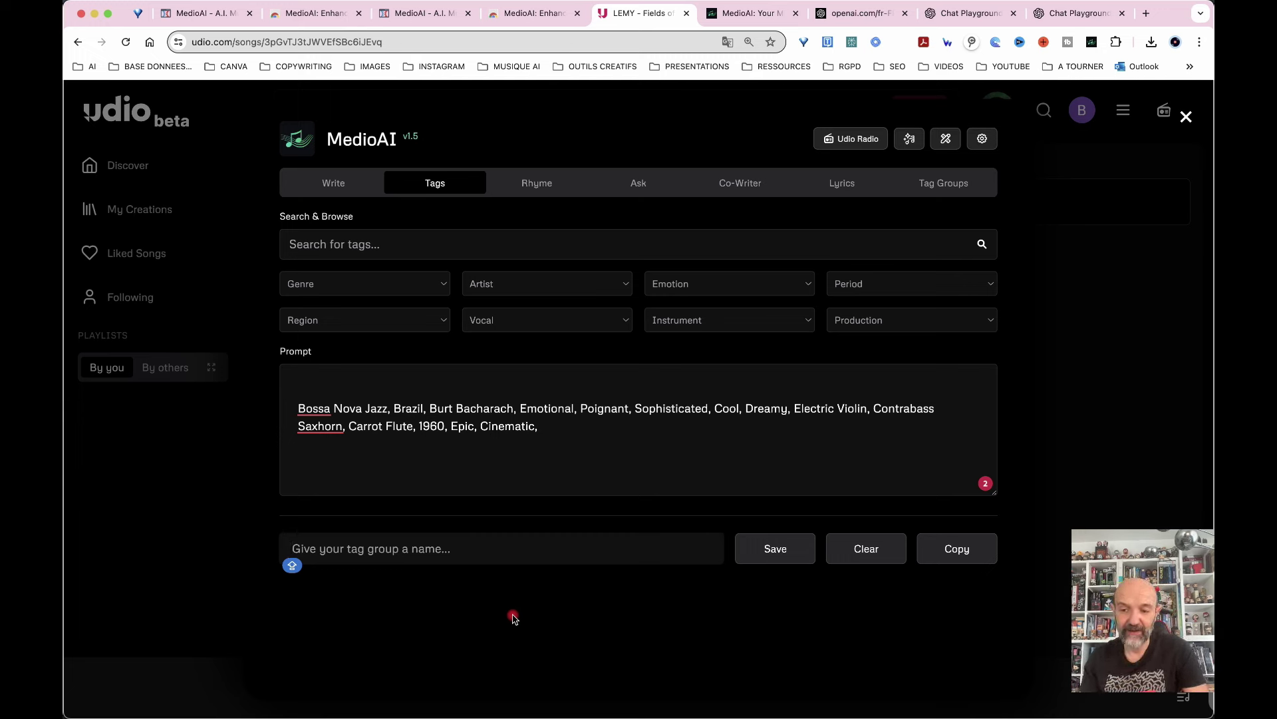
type("BRESIL")
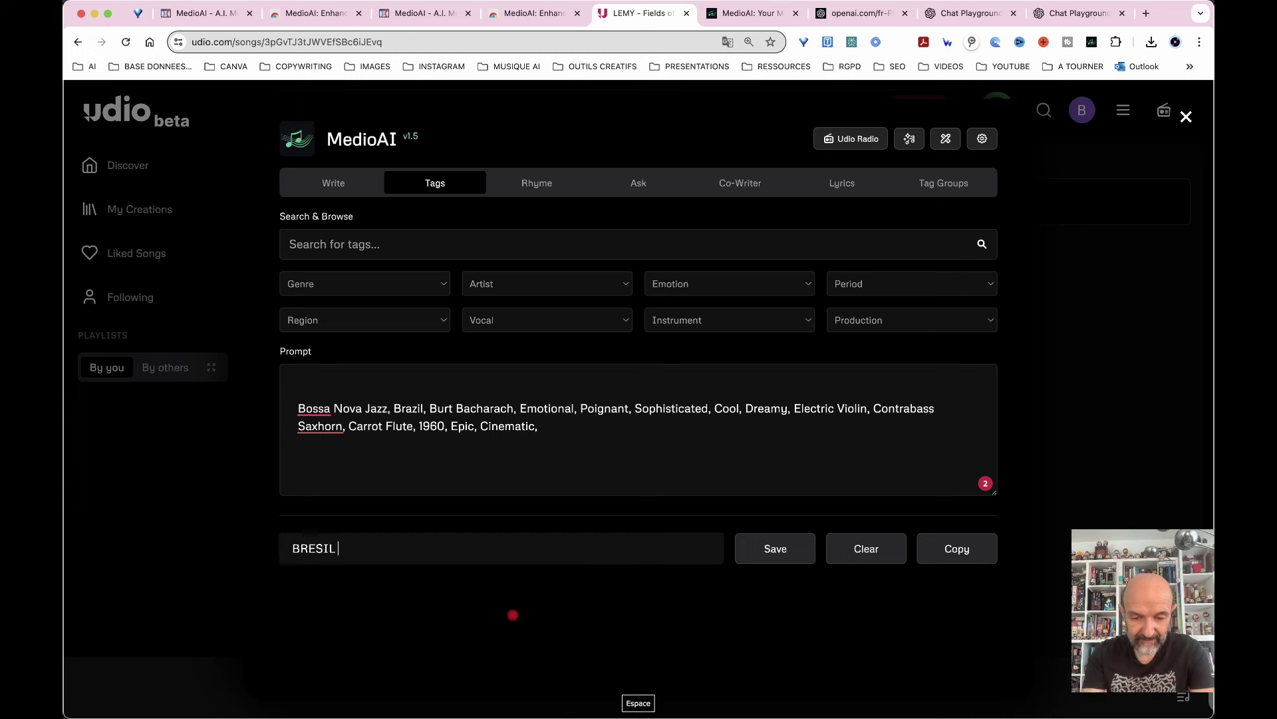
type(" BOSSA 70")
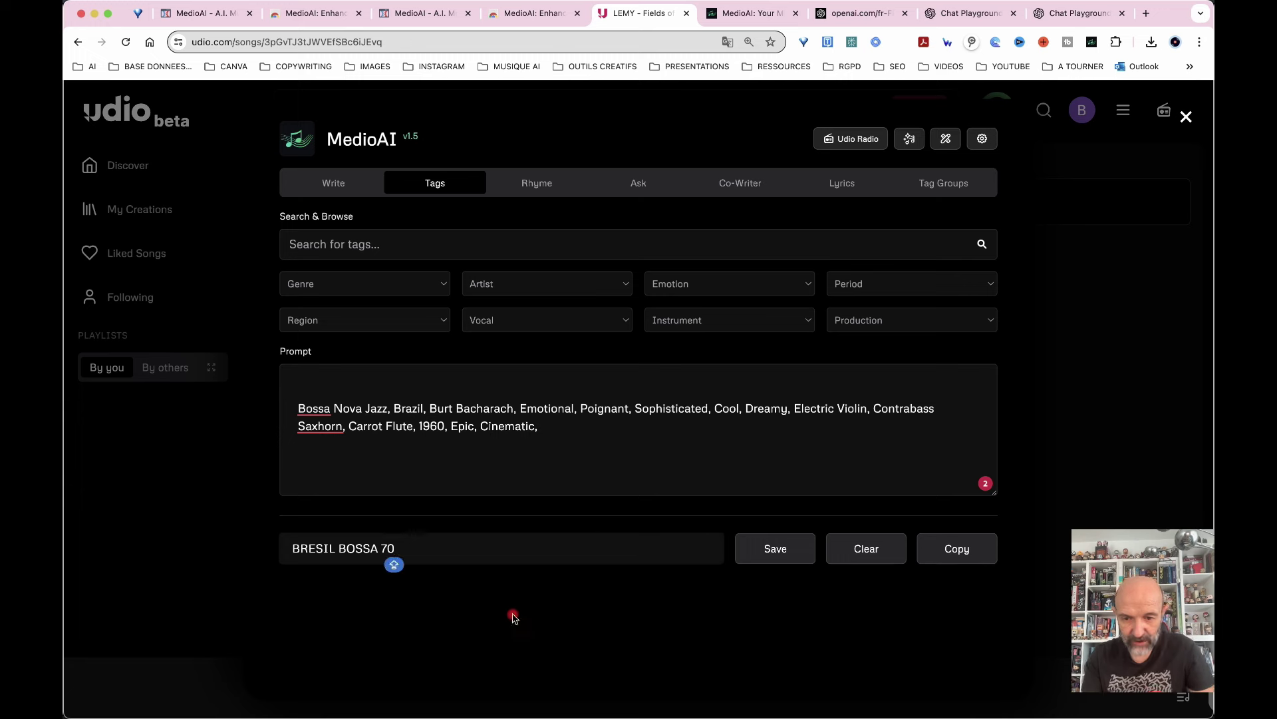
left_click(776, 552)
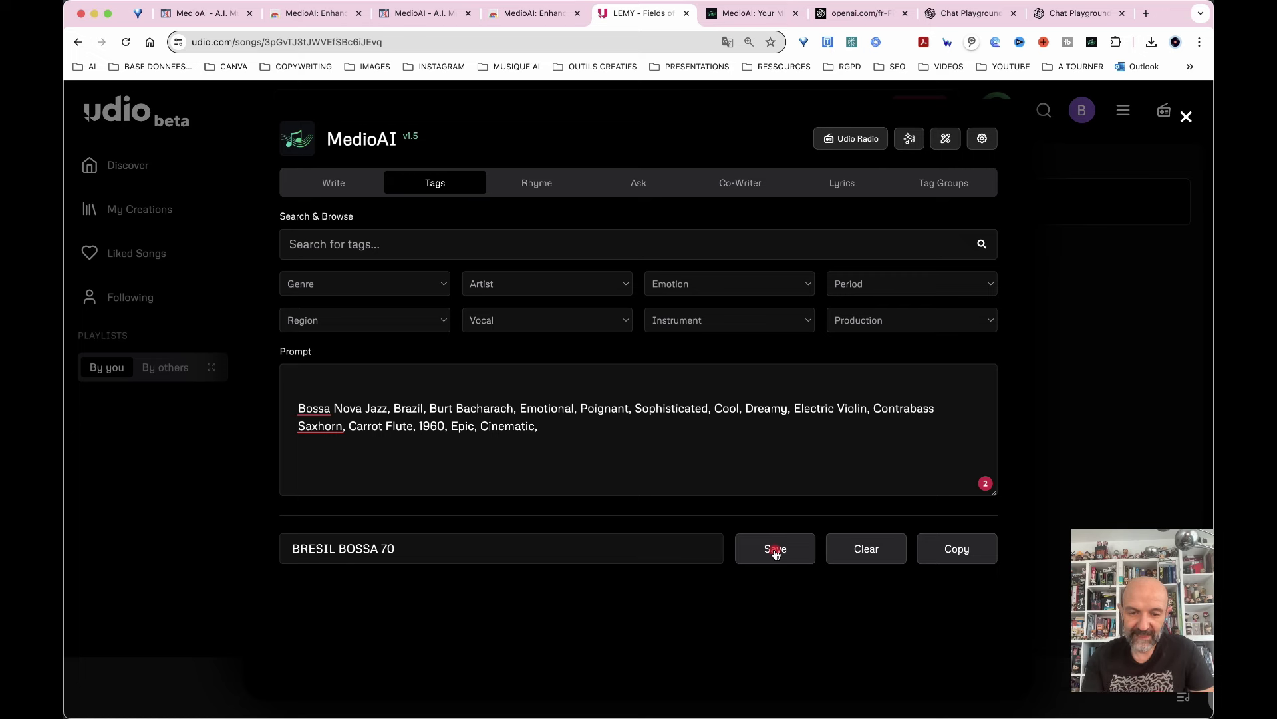
left_click(958, 190)
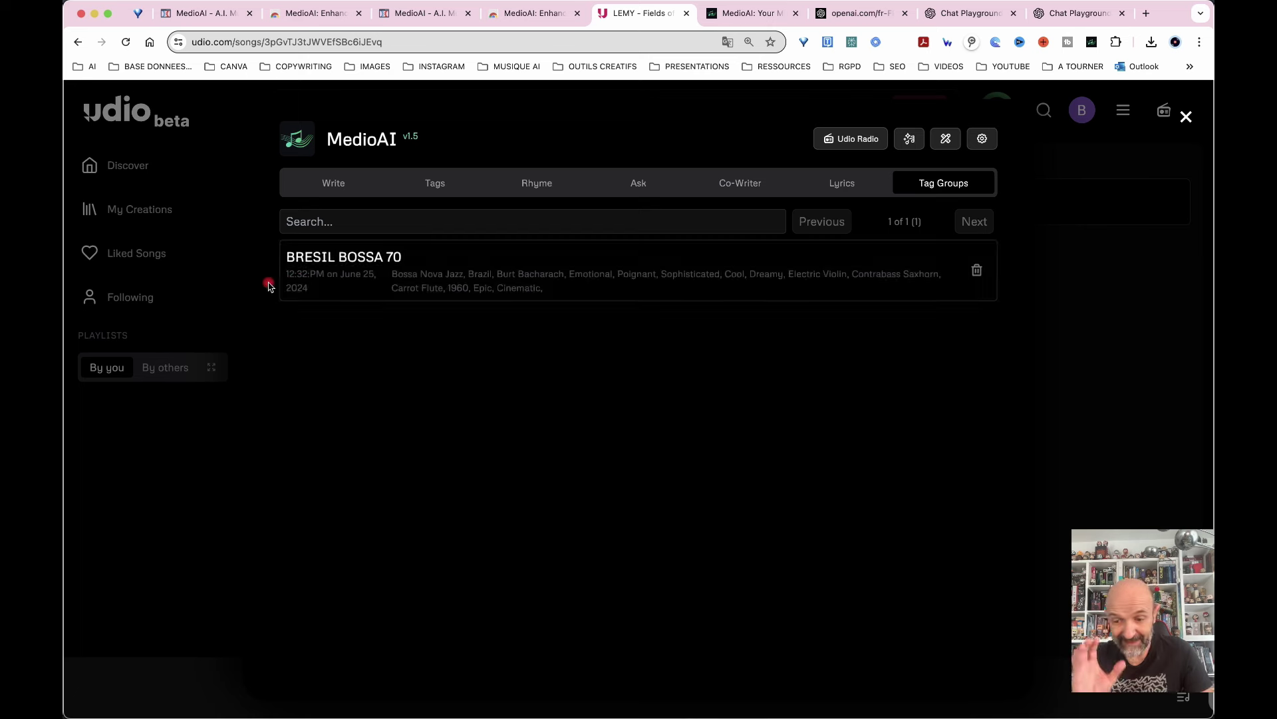
View the empty lyrics writing area of LOVE LOST and return to the tag tools.
left_click(330, 185)
left_click(370, 320)
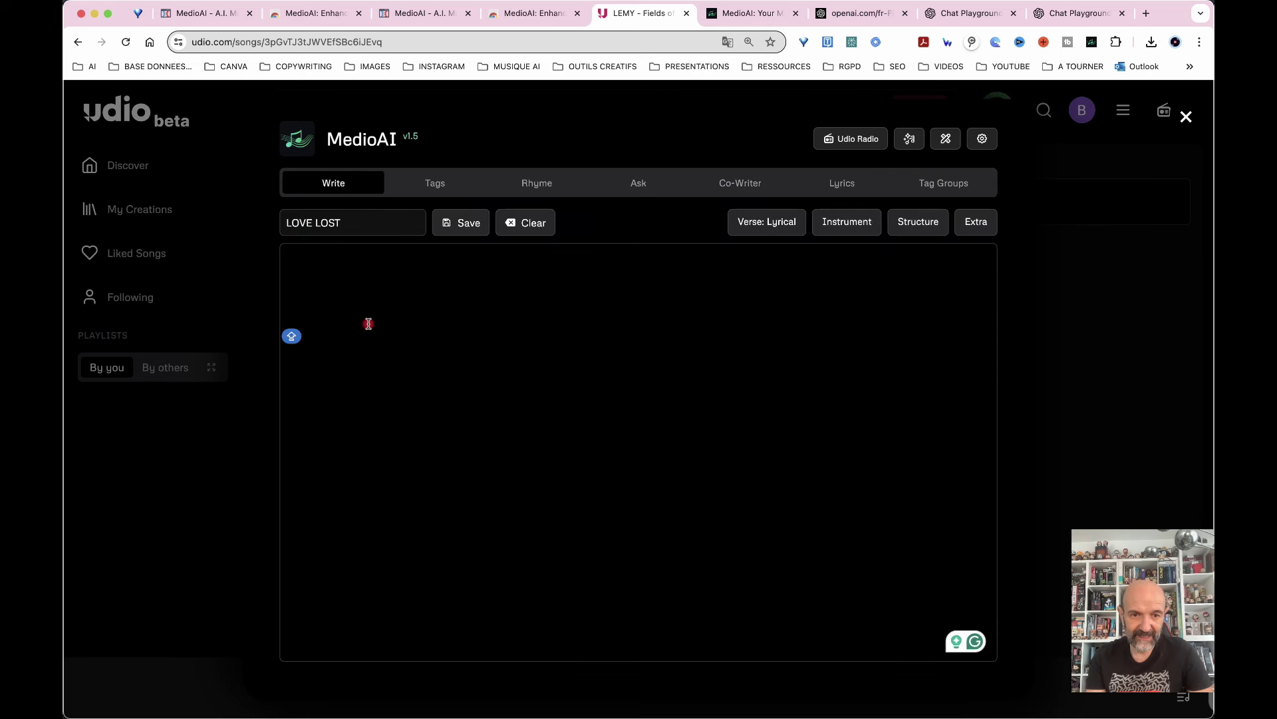
left_click(433, 185)
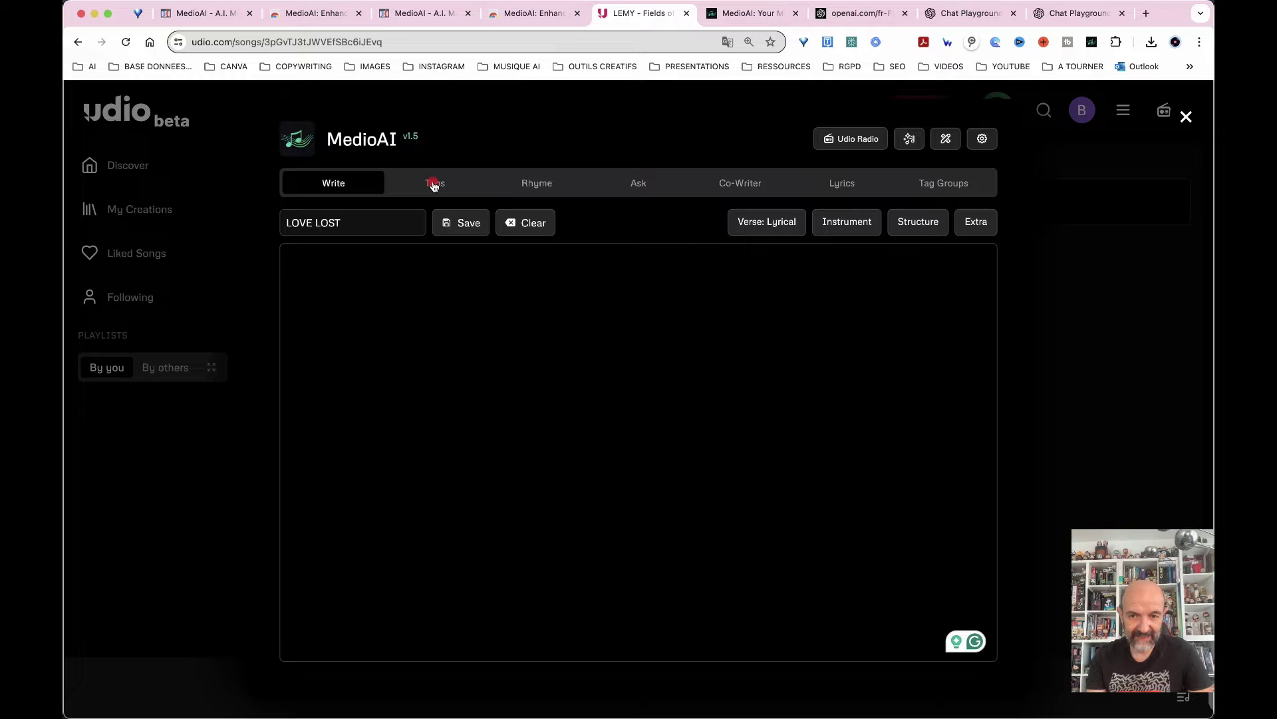